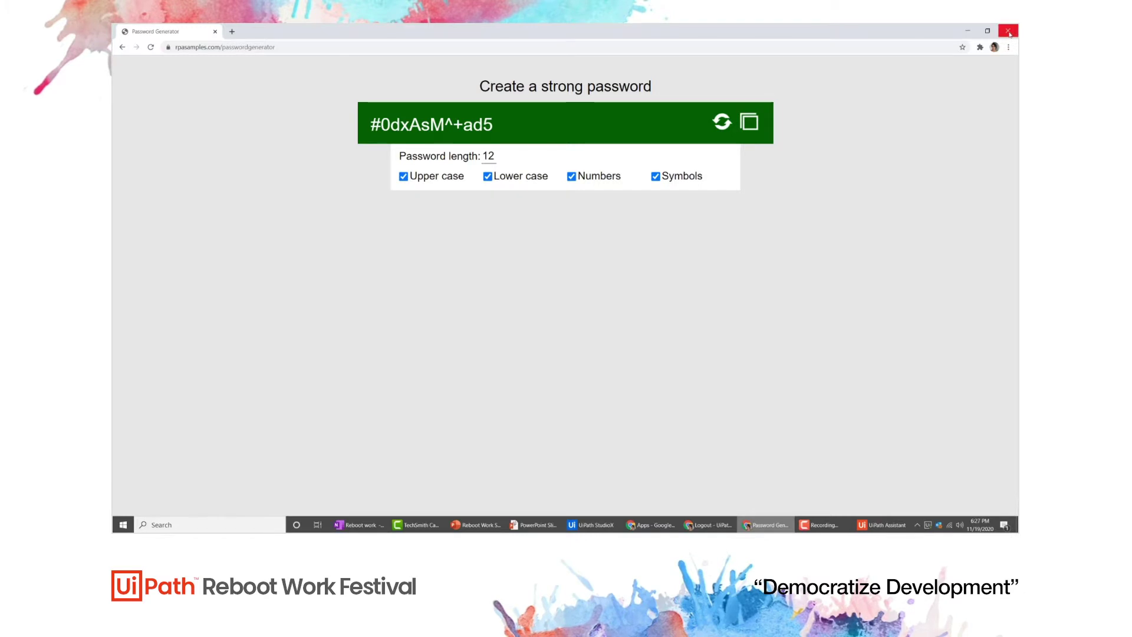
- Close the password generator page, switch to UiPath StudioX and create a project named Mortgage Deferral Summary1 from the Create Rich HTML Email template
click(1009, 31)
click(619, 525)
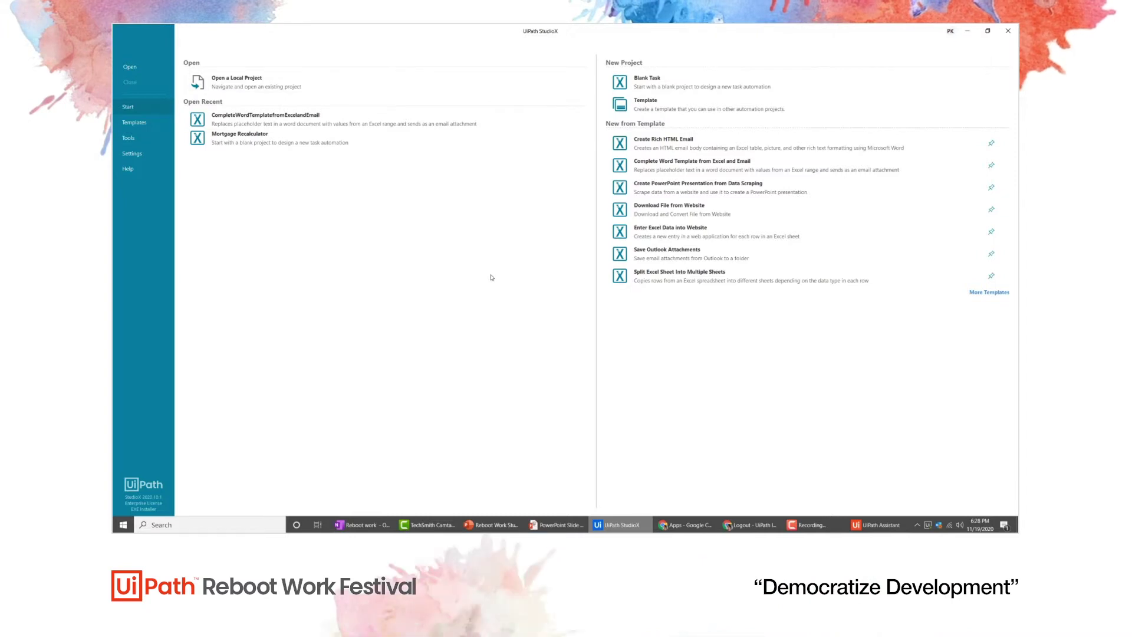
click(654, 149)
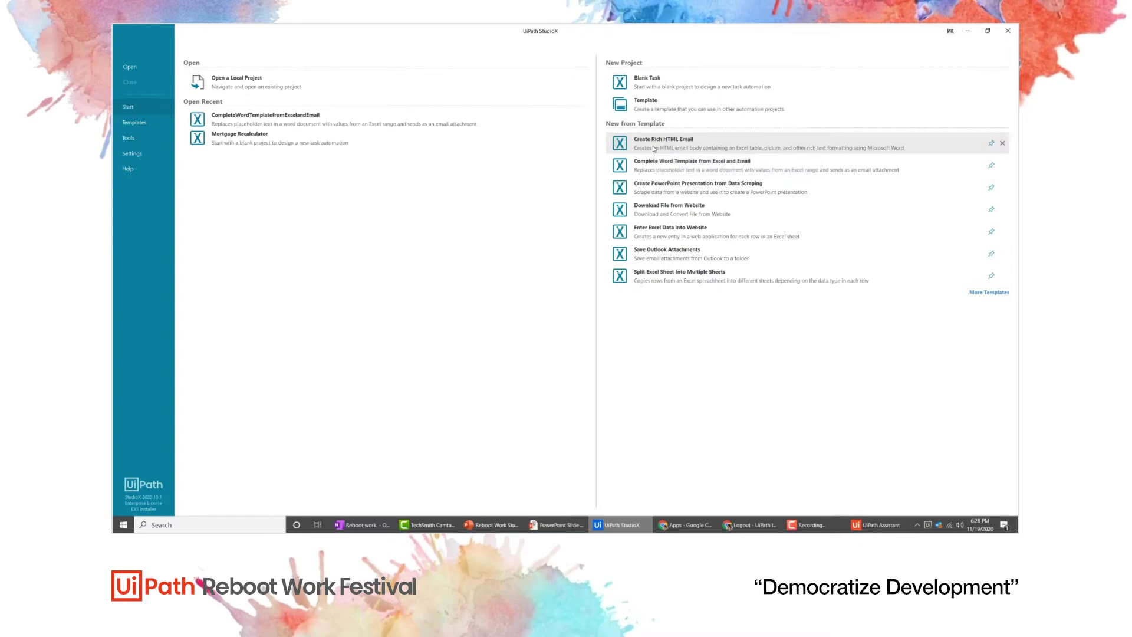
text(Mor)
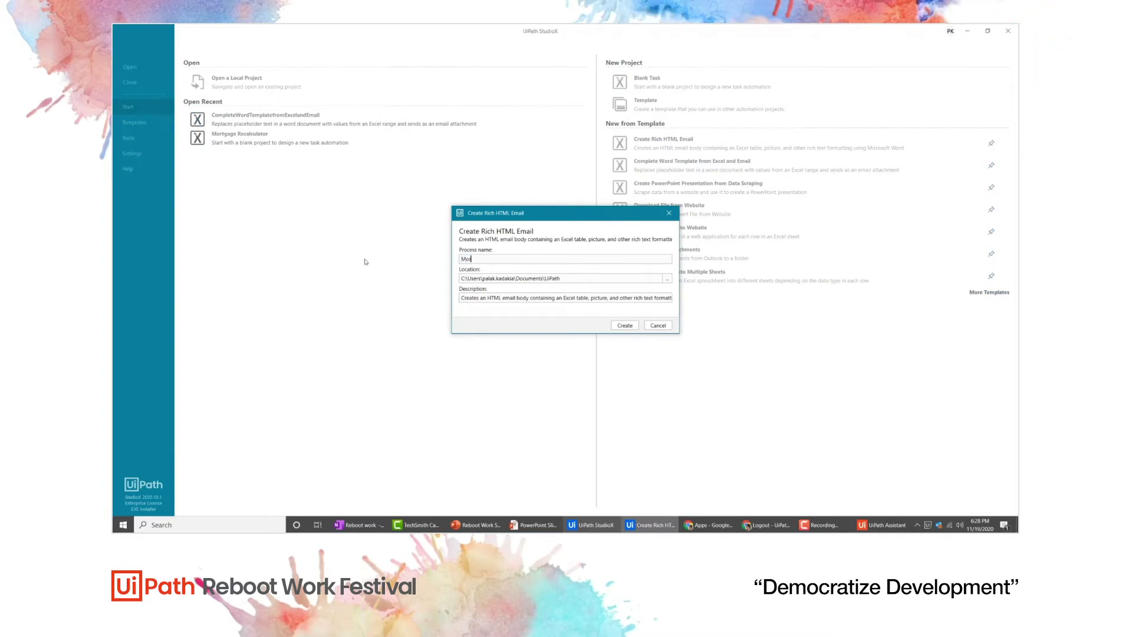
text(tgage Deferral)
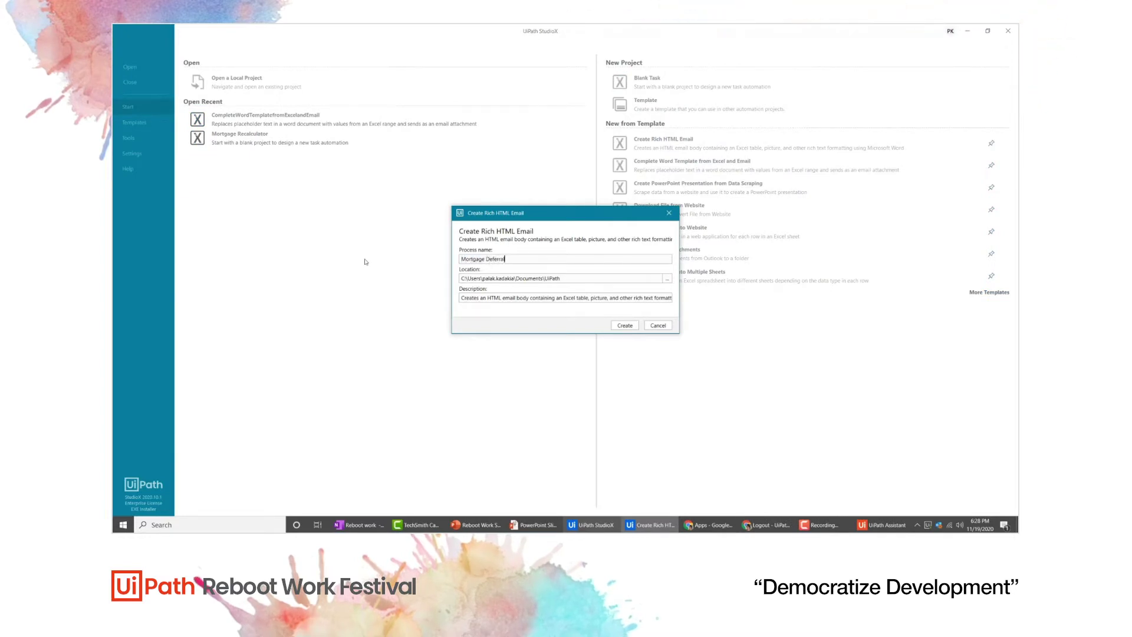
text( Summary)
key(Return)
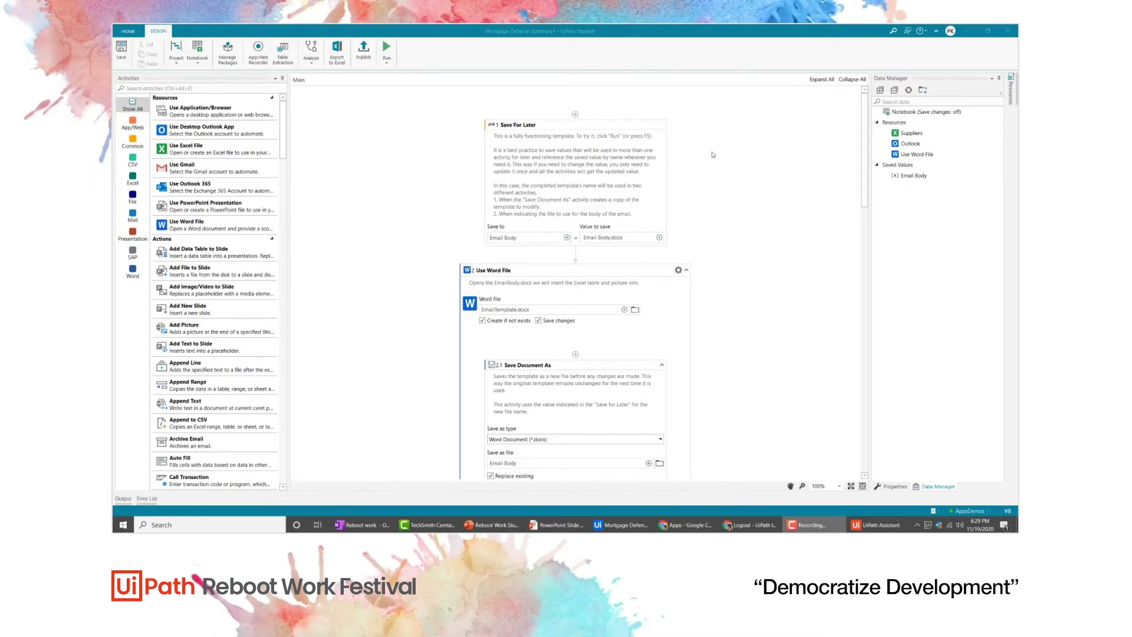
- Set the Word file of the Use Word File activity to EmailTemplate from the Documents folder
scroll(712, 154, down, 5)
scroll(712, 154, down, 10)
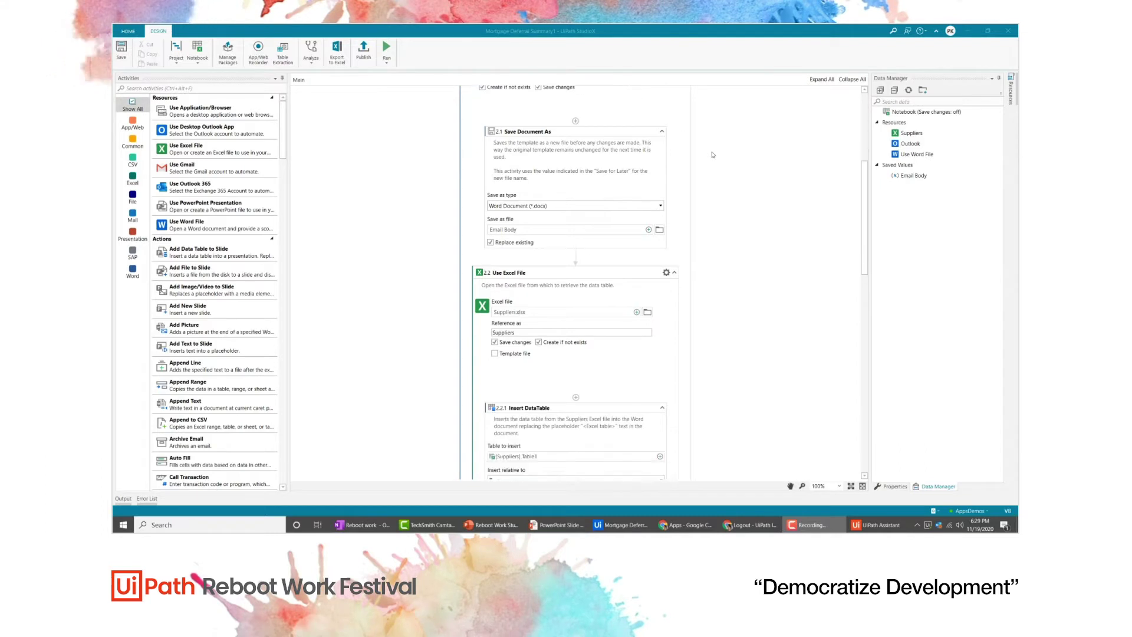
scroll(712, 155, down, 10)
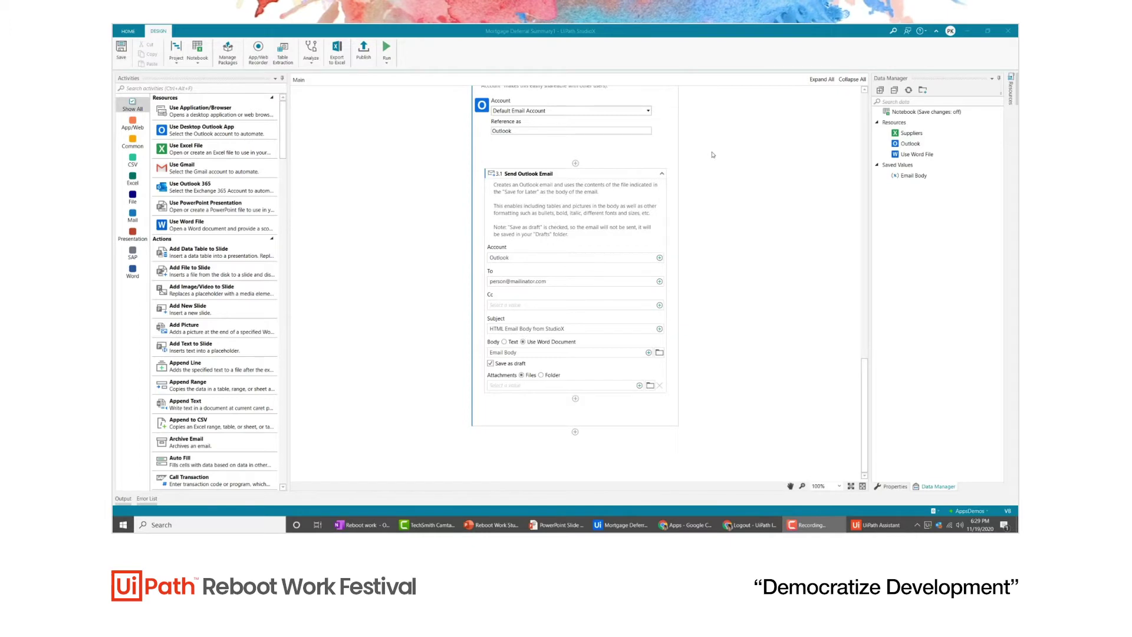
scroll(712, 154, up, 20)
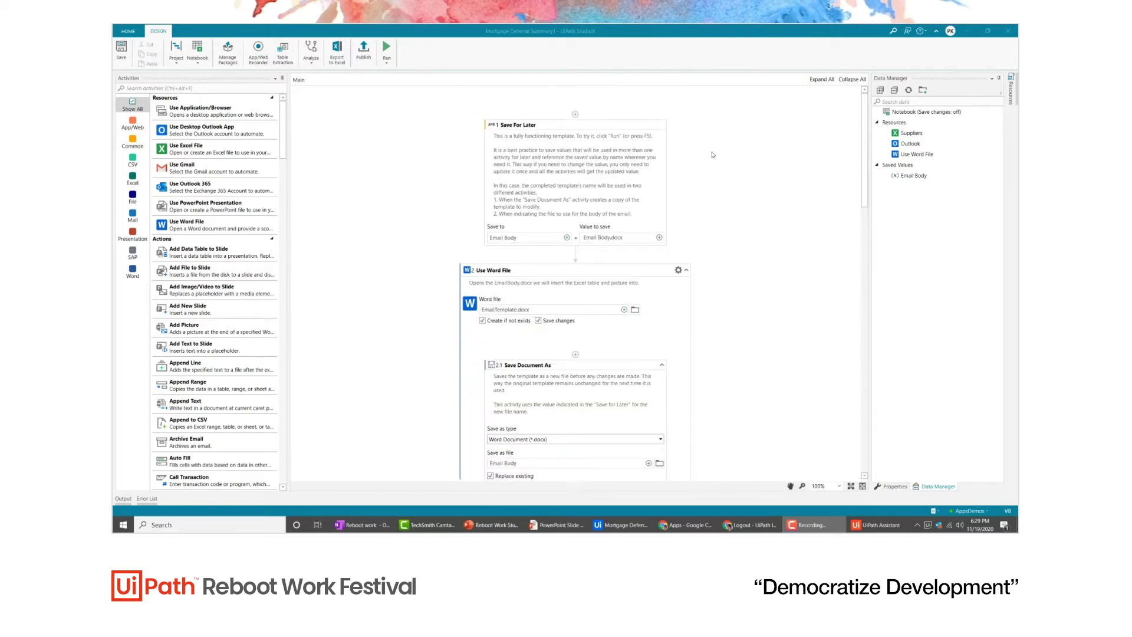
click(636, 310)
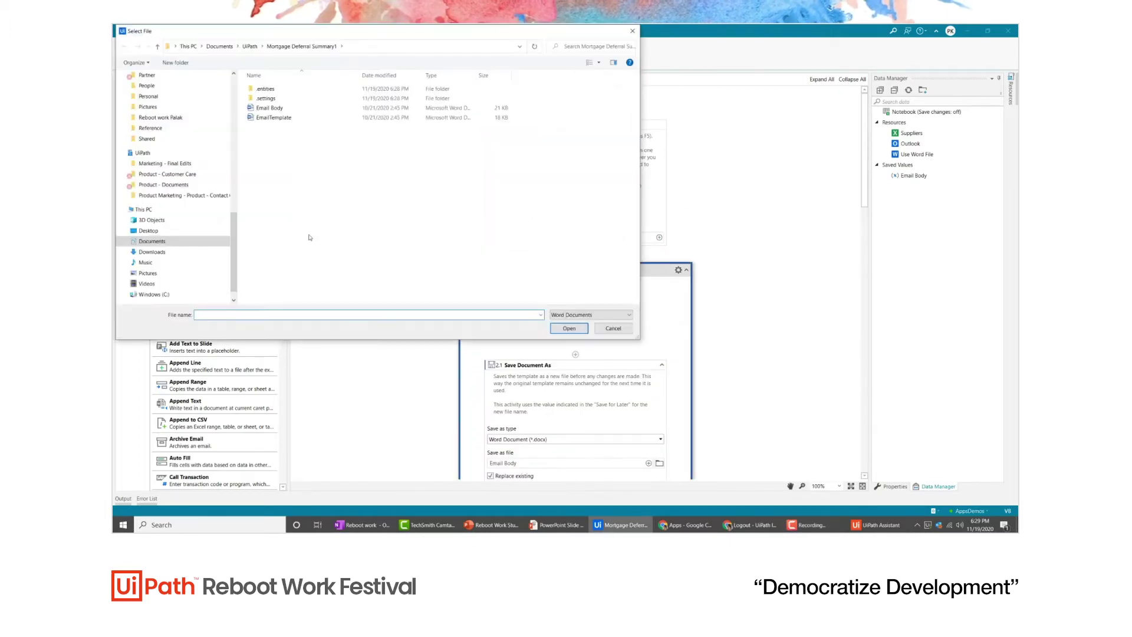
click(174, 241)
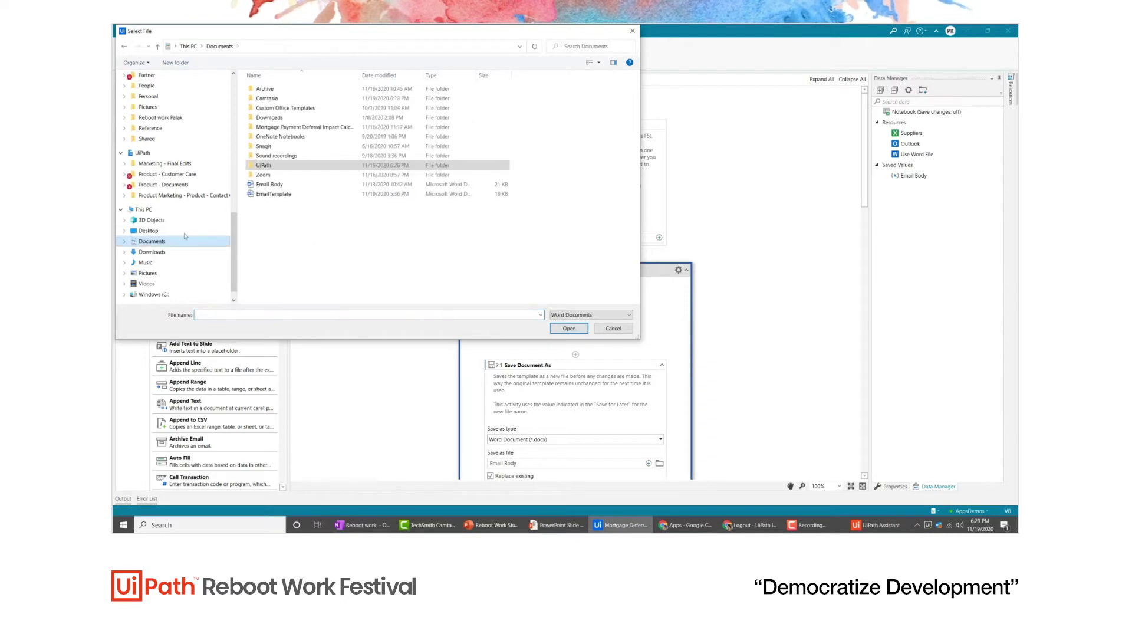
double_click(287, 194)
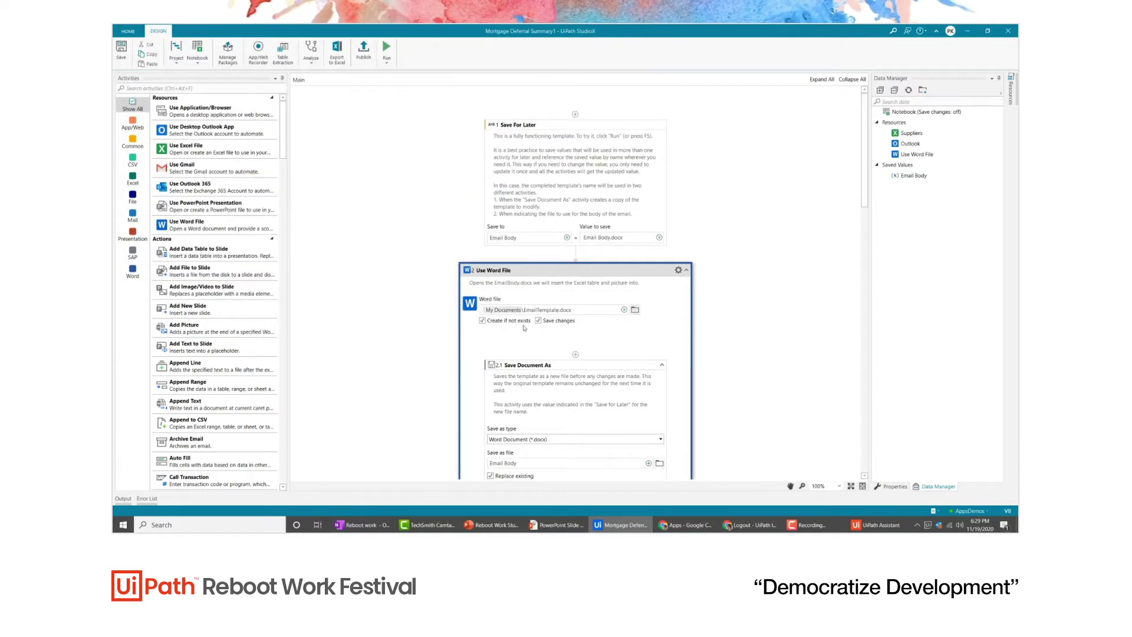
- Point the Use Excel File activity to the Mortgage Deferral workbook in Documents and set its reference name to Mortgage
scroll(524, 328, down, 5)
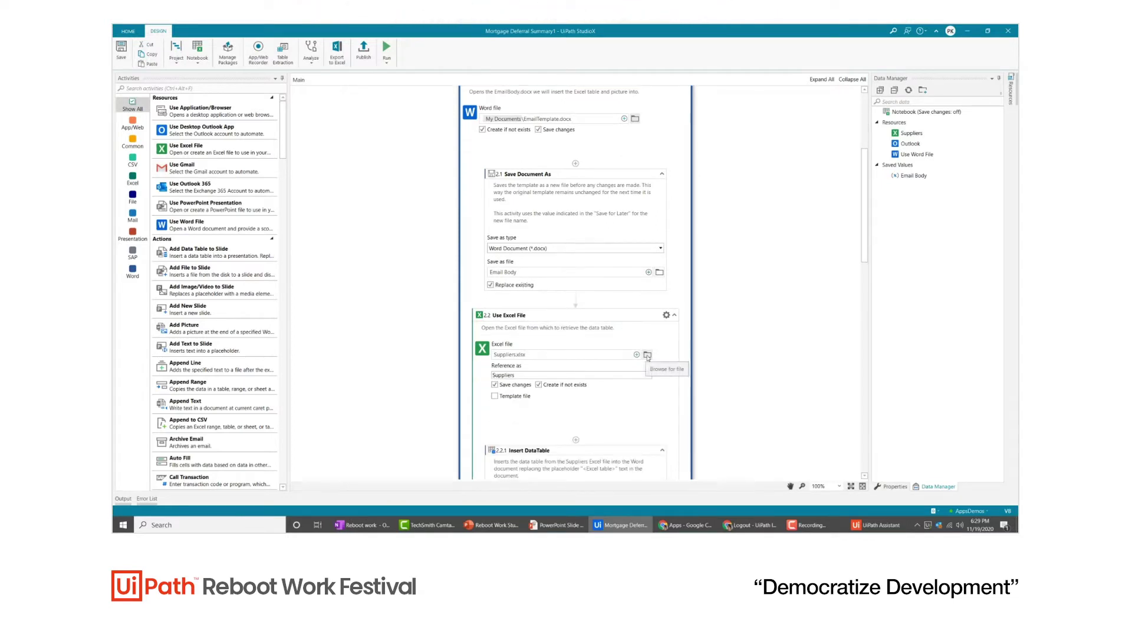
click(648, 355)
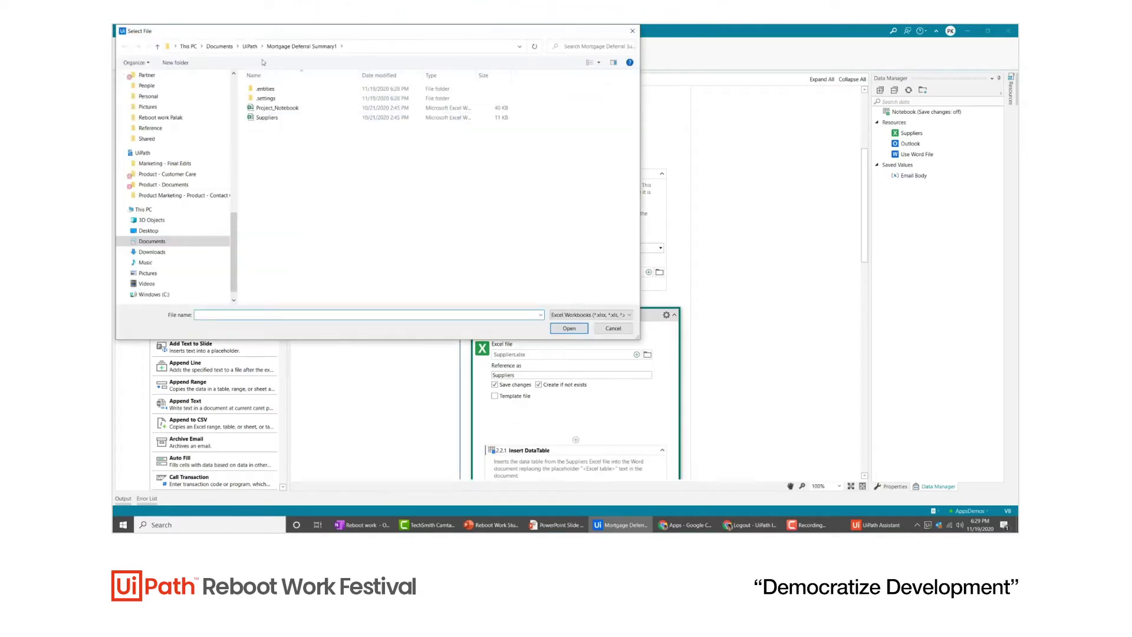
click(151, 241)
click(288, 194)
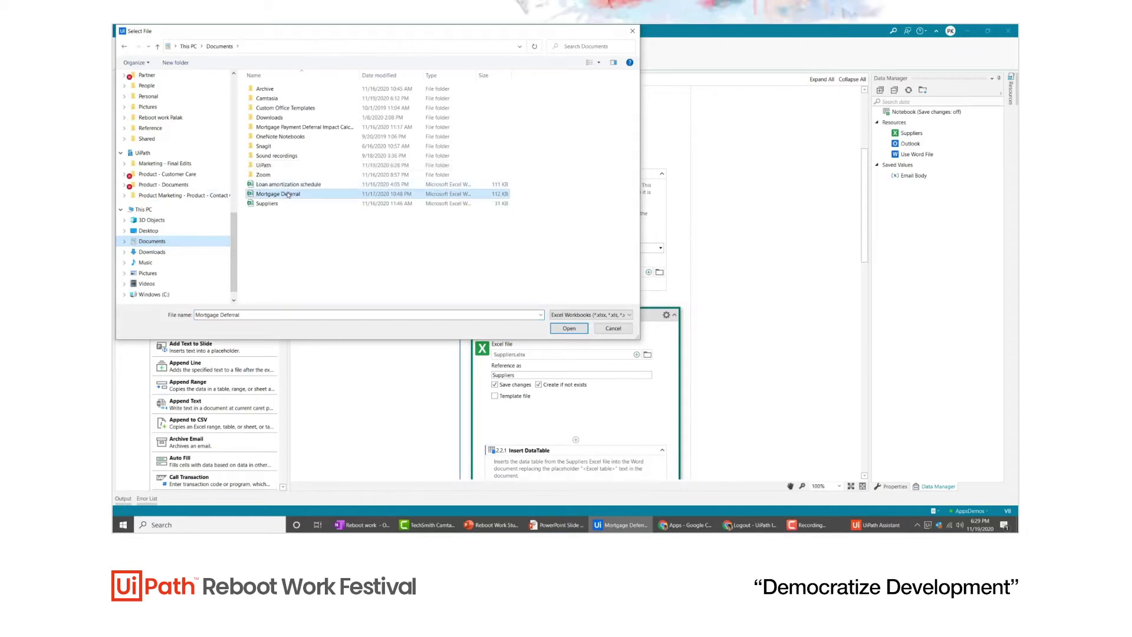
double_click(289, 195)
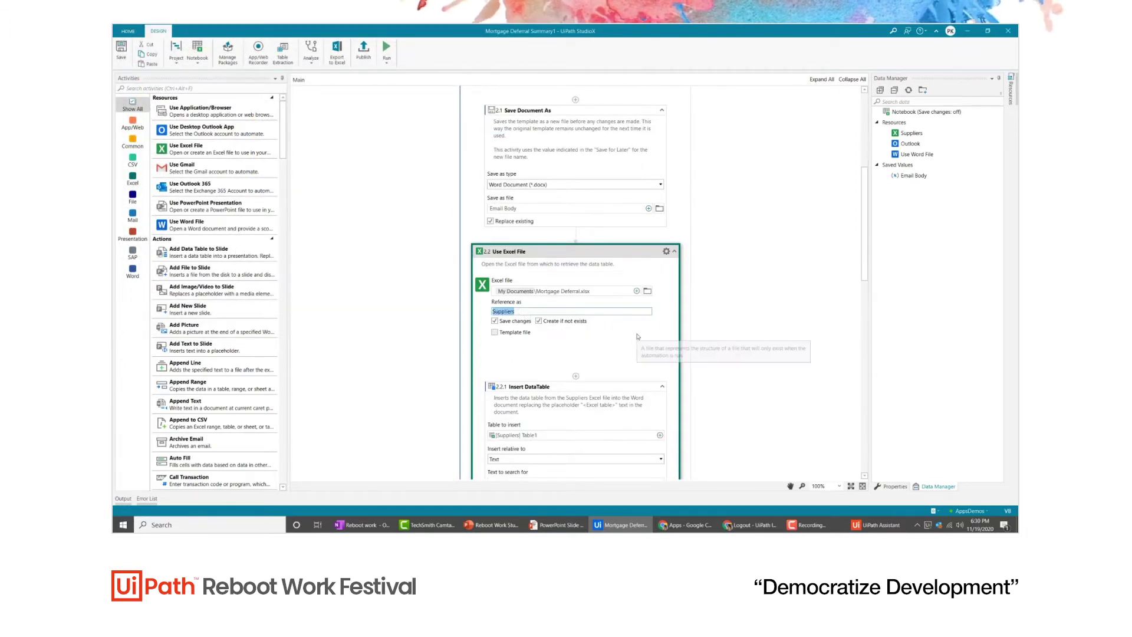
text(Mortgage)
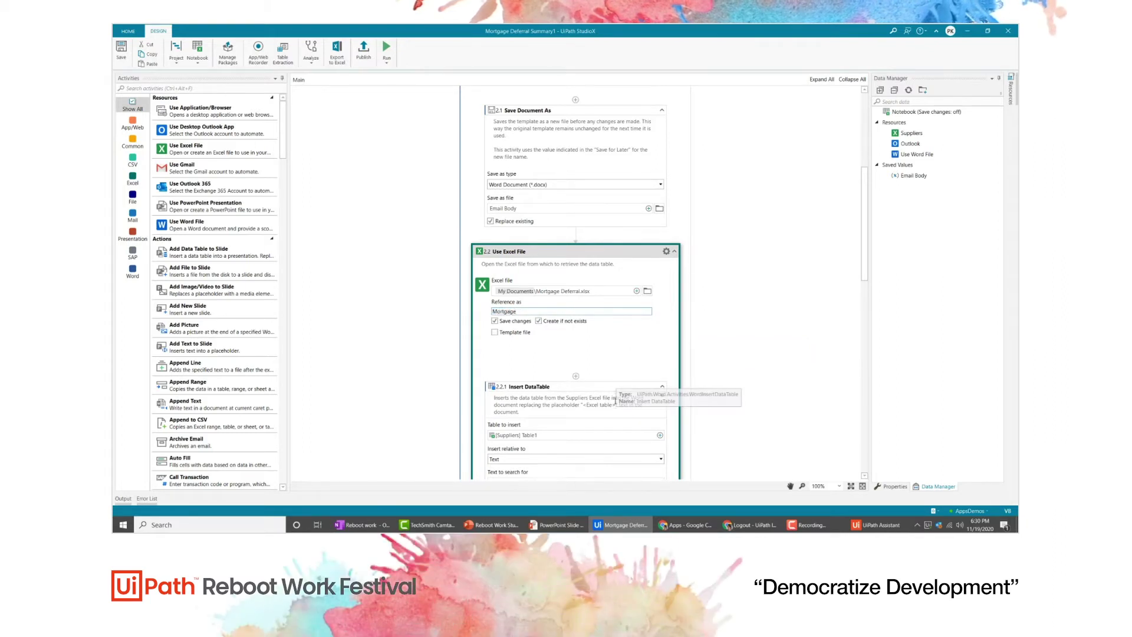
- Set the table to insert in the Insert DataTable activity to the DeferralSummary range of the Mortgage workbook's Deferral sheet
click(608, 406)
scroll(607, 406, down, 1)
scroll(608, 406, down, 1)
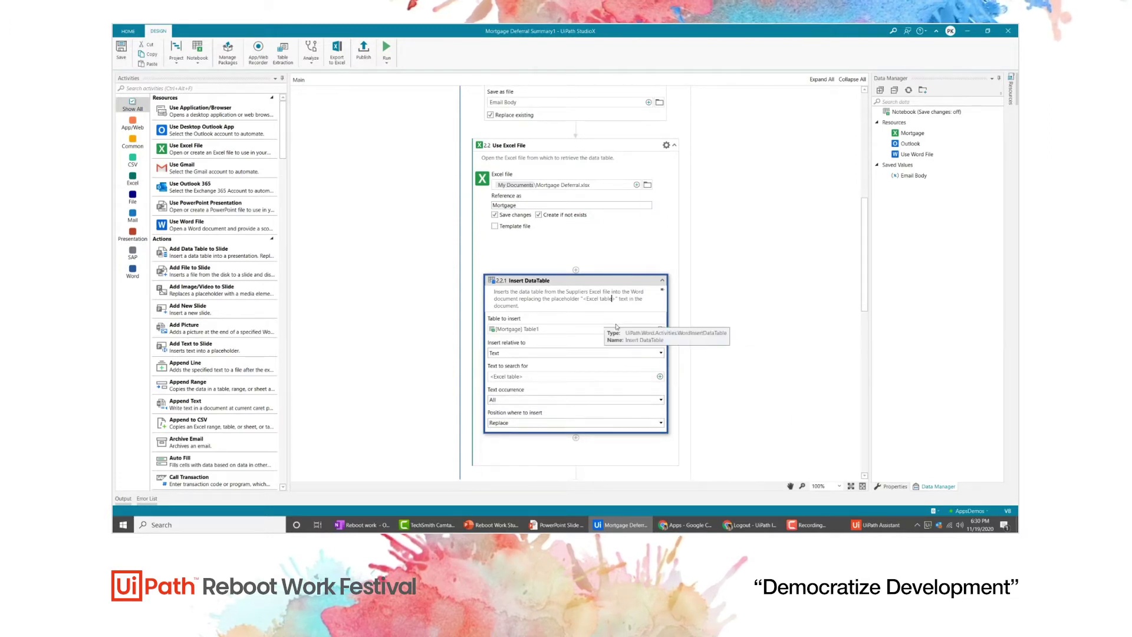
click(660, 330)
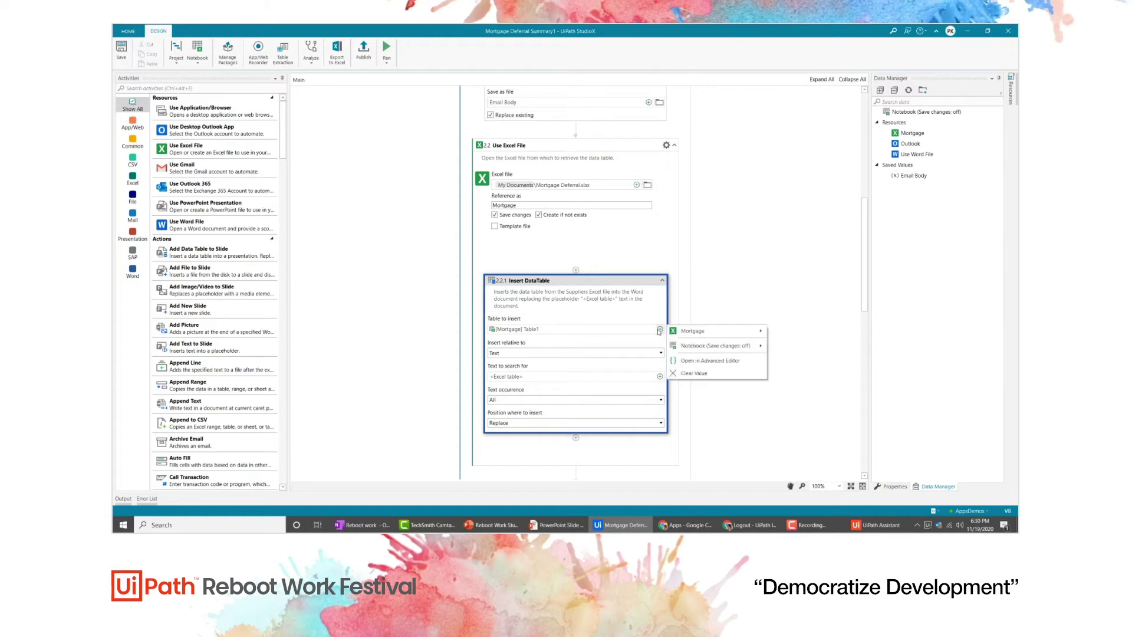
mouse_move(686, 335)
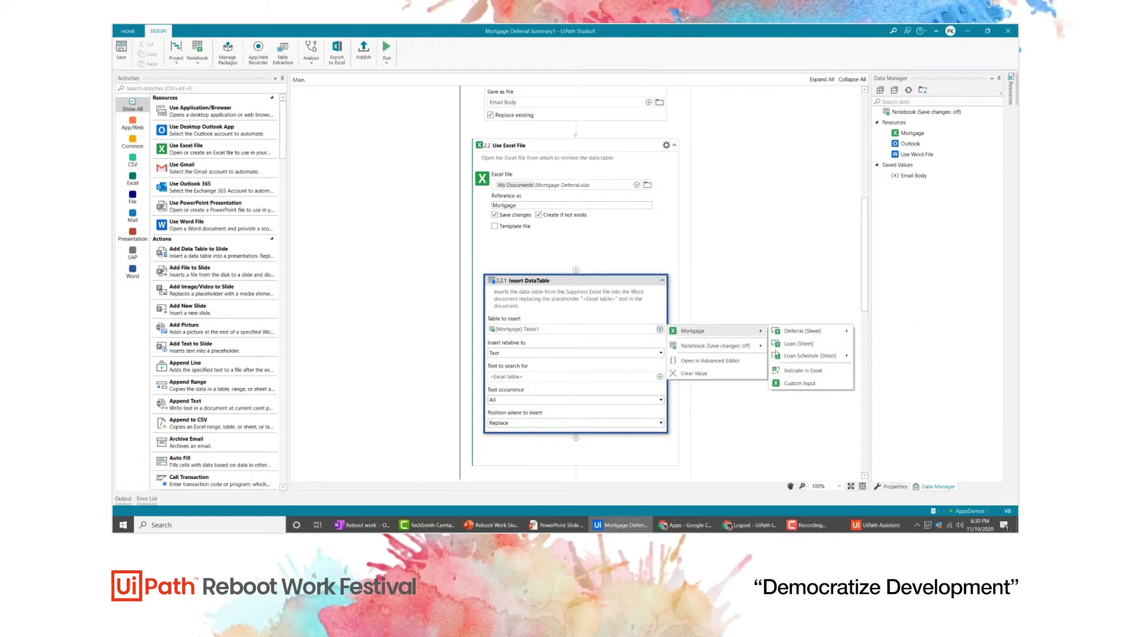
mouse_move(779, 356)
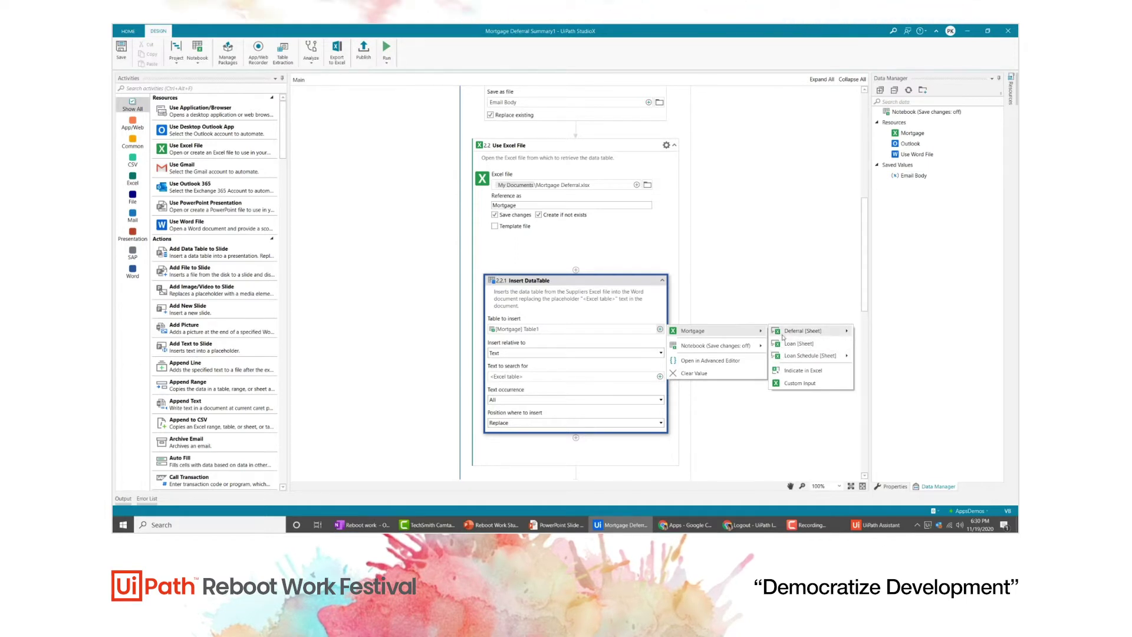
mouse_move(826, 335)
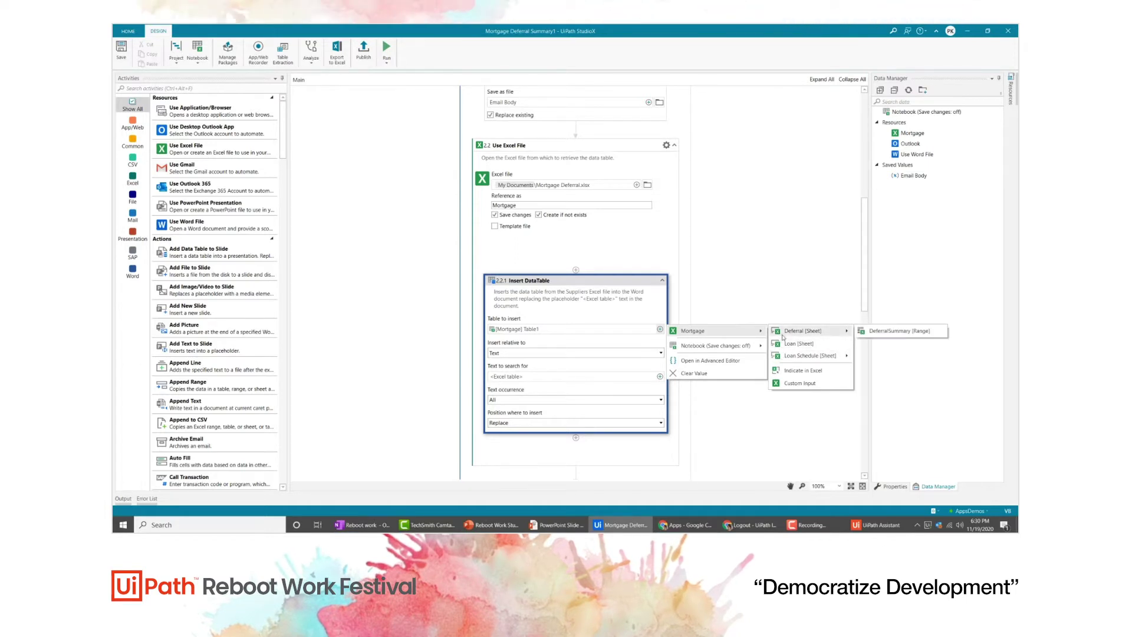
click(871, 333)
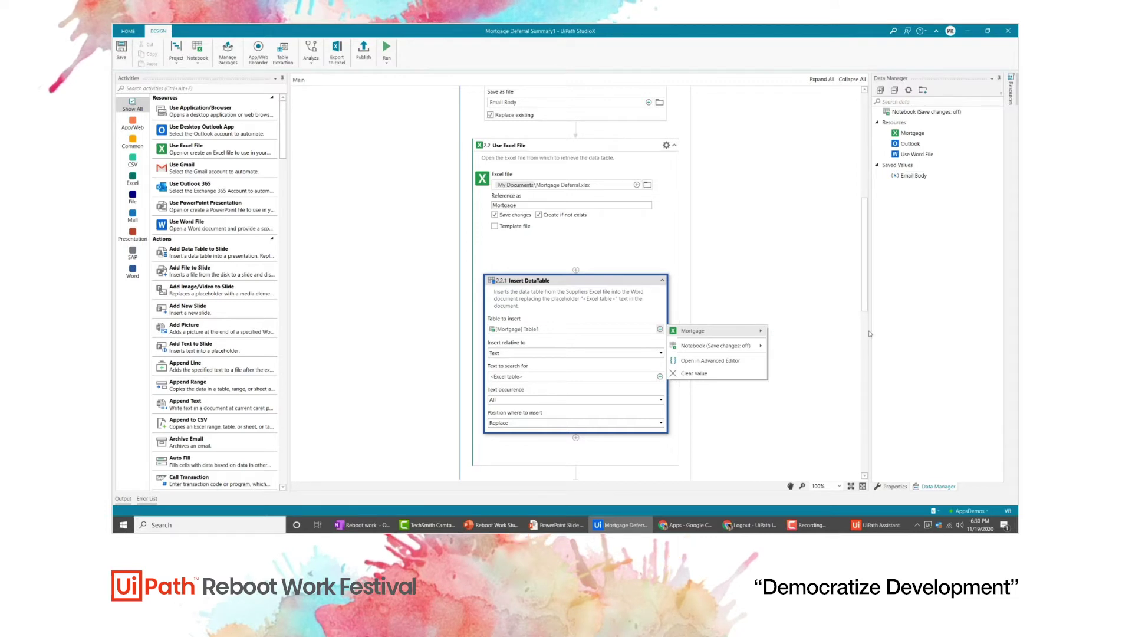
- Set the replacement image of the Replace Picture activity to UiBank Logo from the Pictures folder
scroll(651, 335, down, 1)
scroll(652, 335, down, 2)
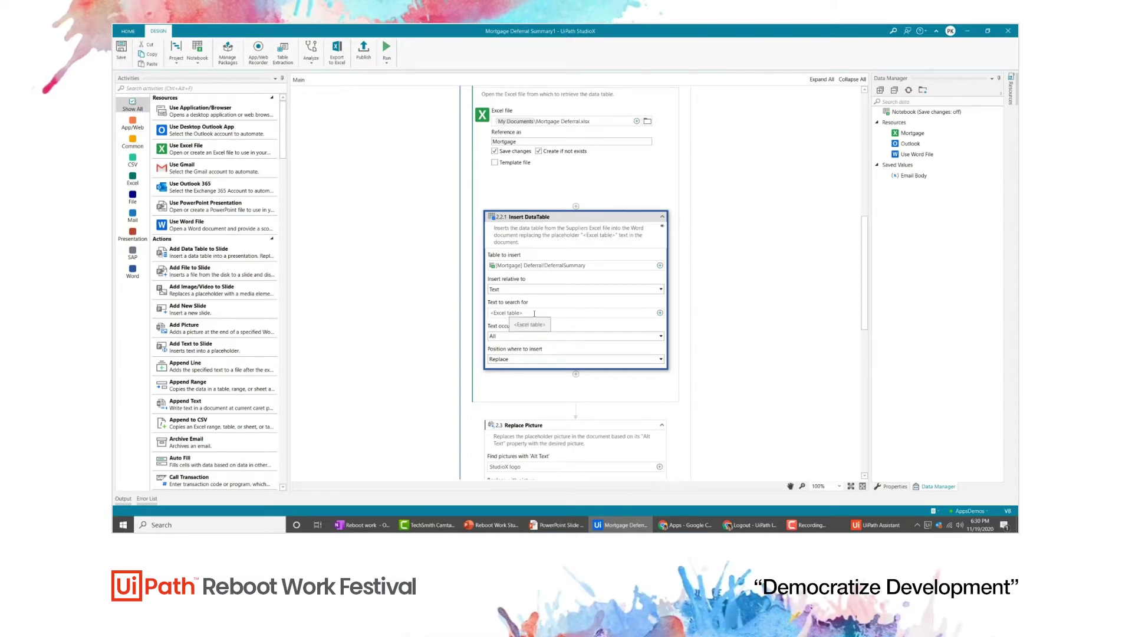
scroll(534, 313, down, 5)
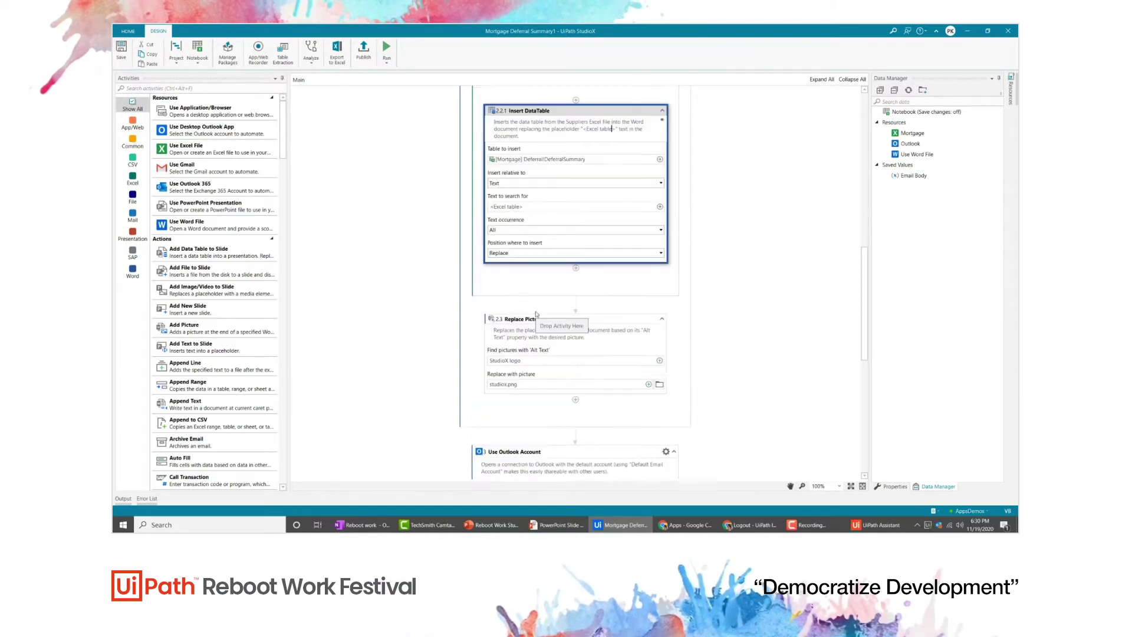
scroll(536, 313, down, 1)
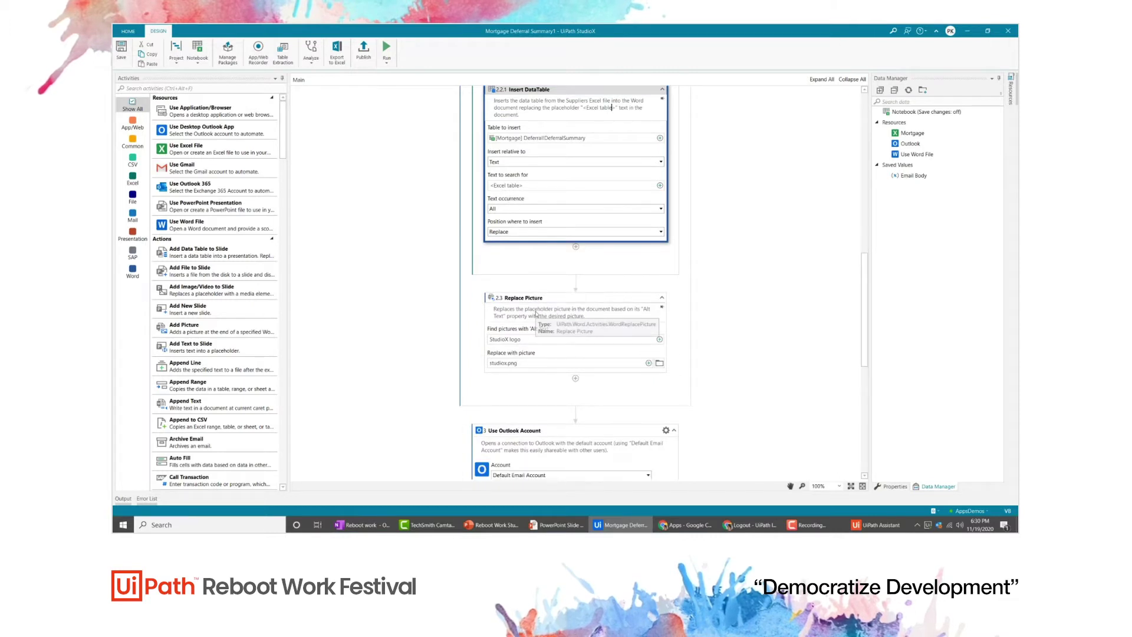
click(510, 338)
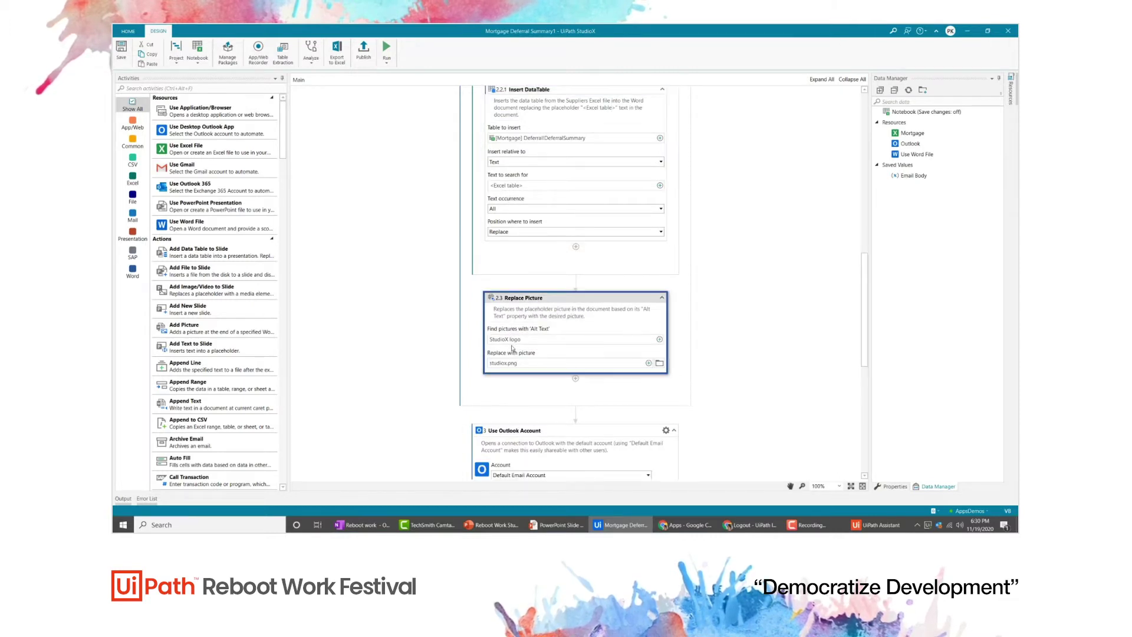
drag(513, 339, 516, 340)
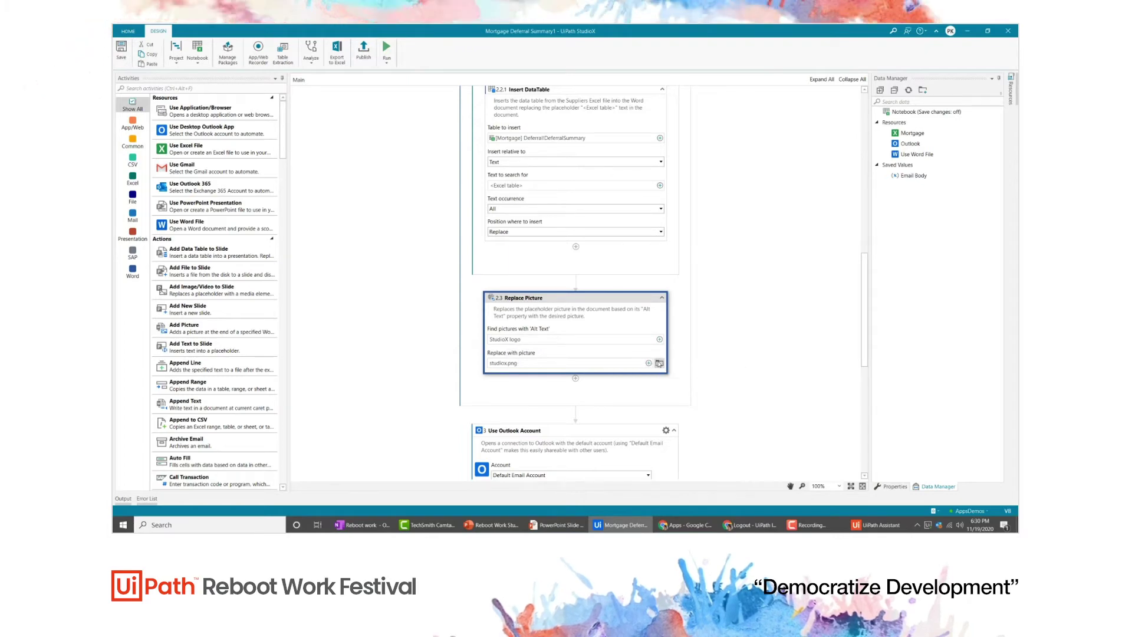
click(659, 364)
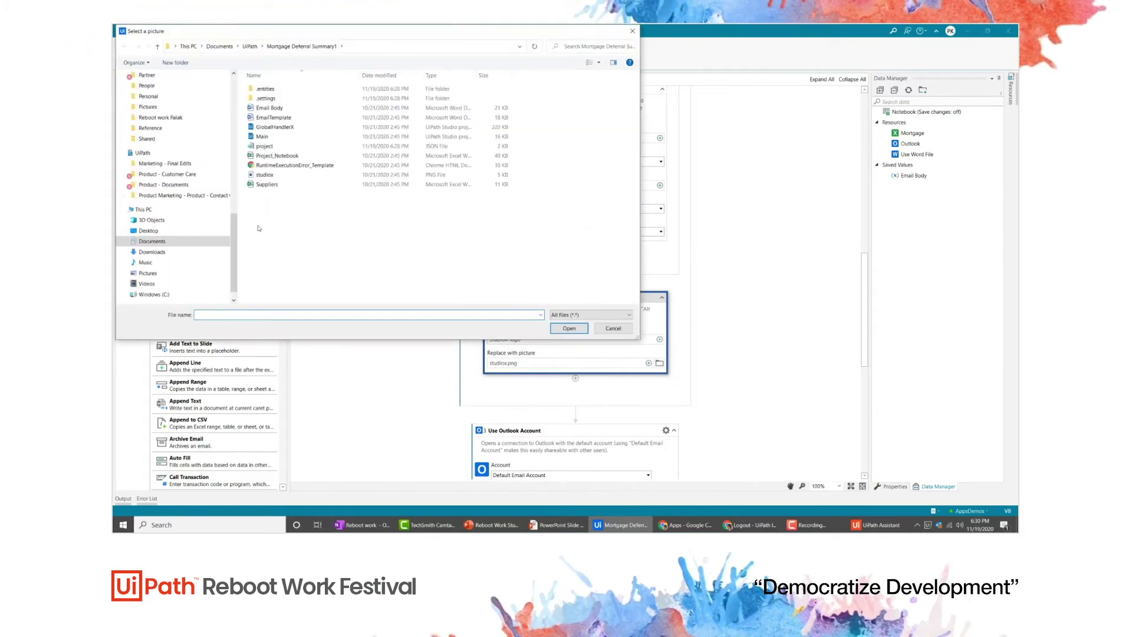
click(147, 273)
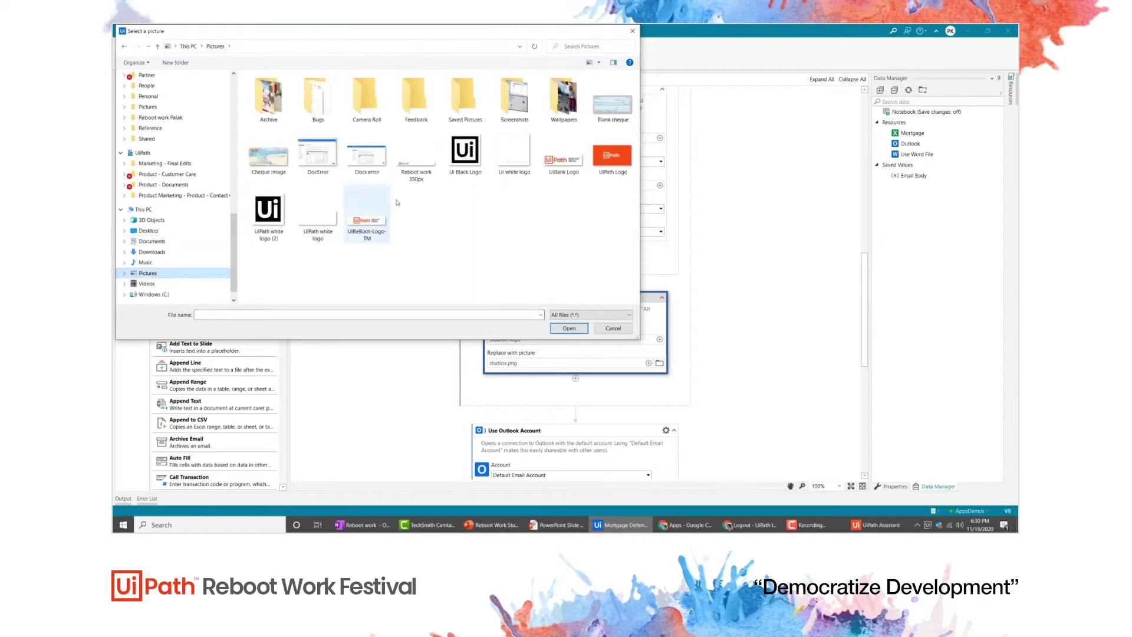
click(563, 156)
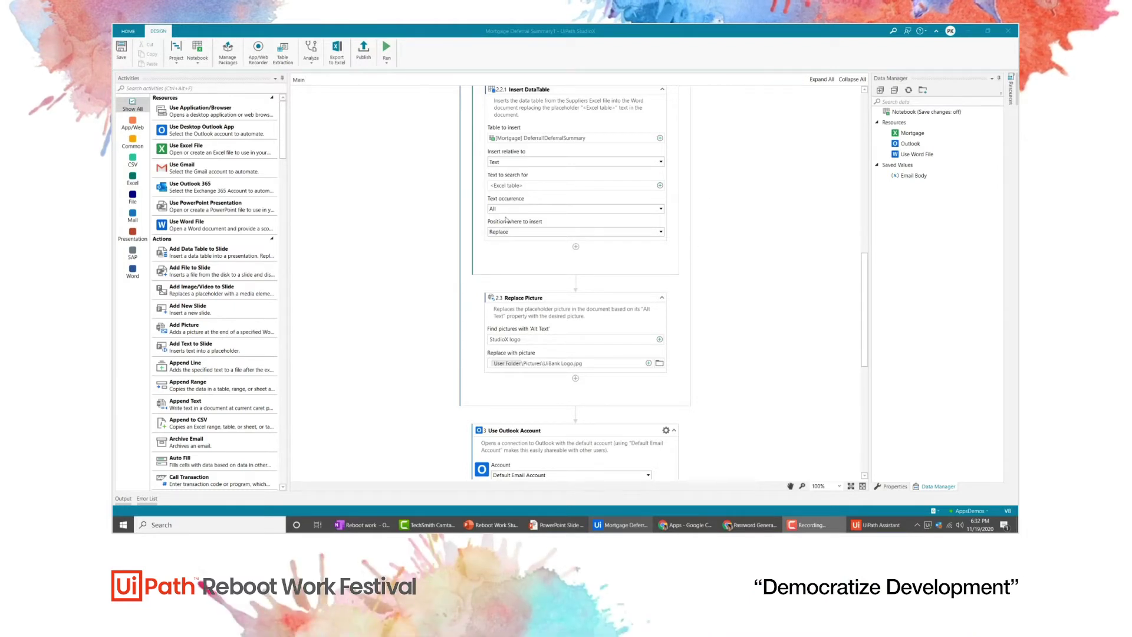
- Start an App/Web recording on the Password Generator browser window and record entering 12 as the password length
click(263, 55)
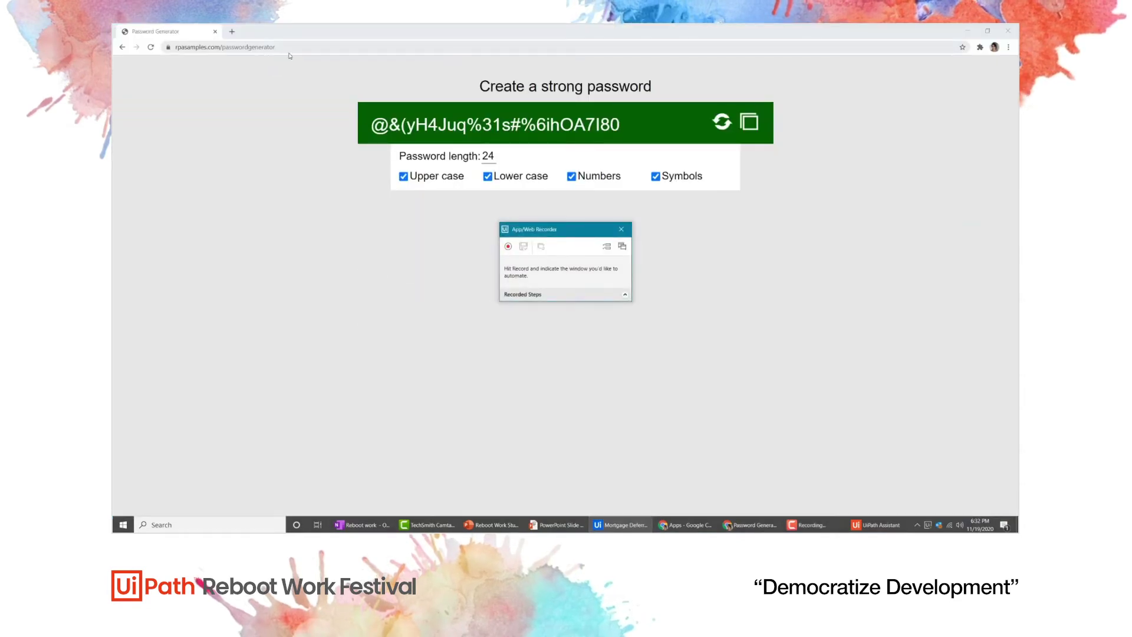
click(509, 246)
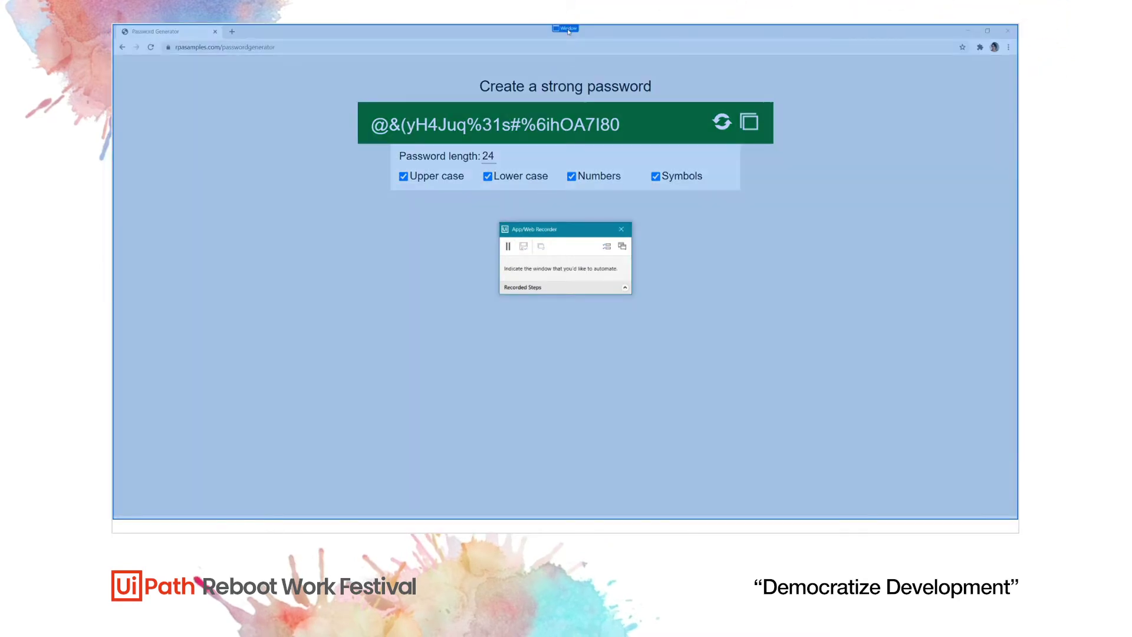
click(569, 32)
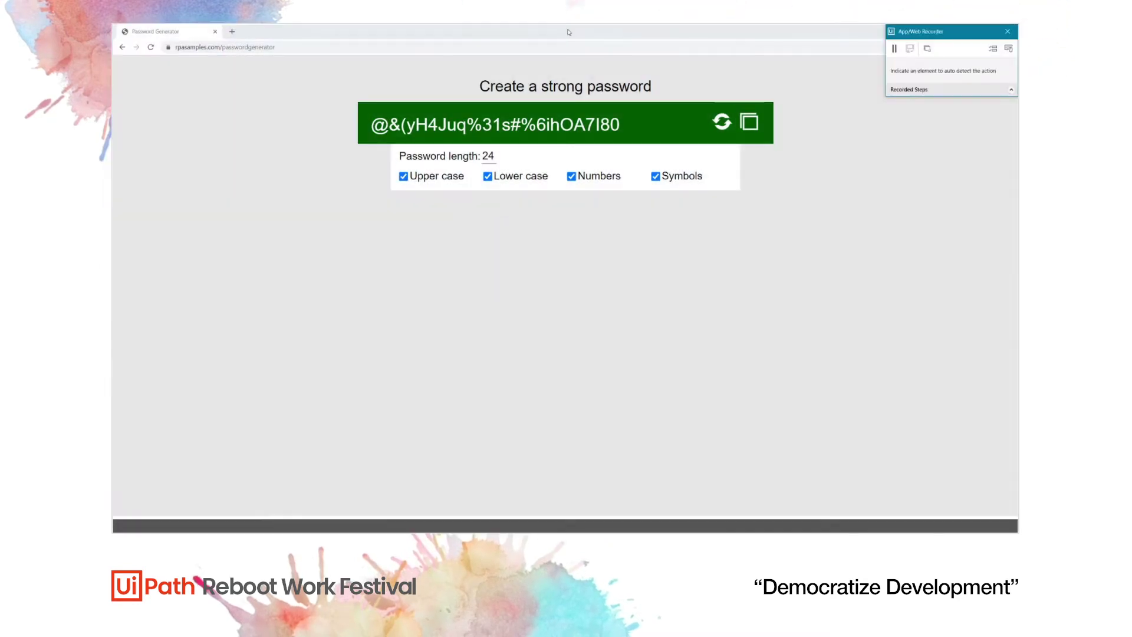
click(491, 159)
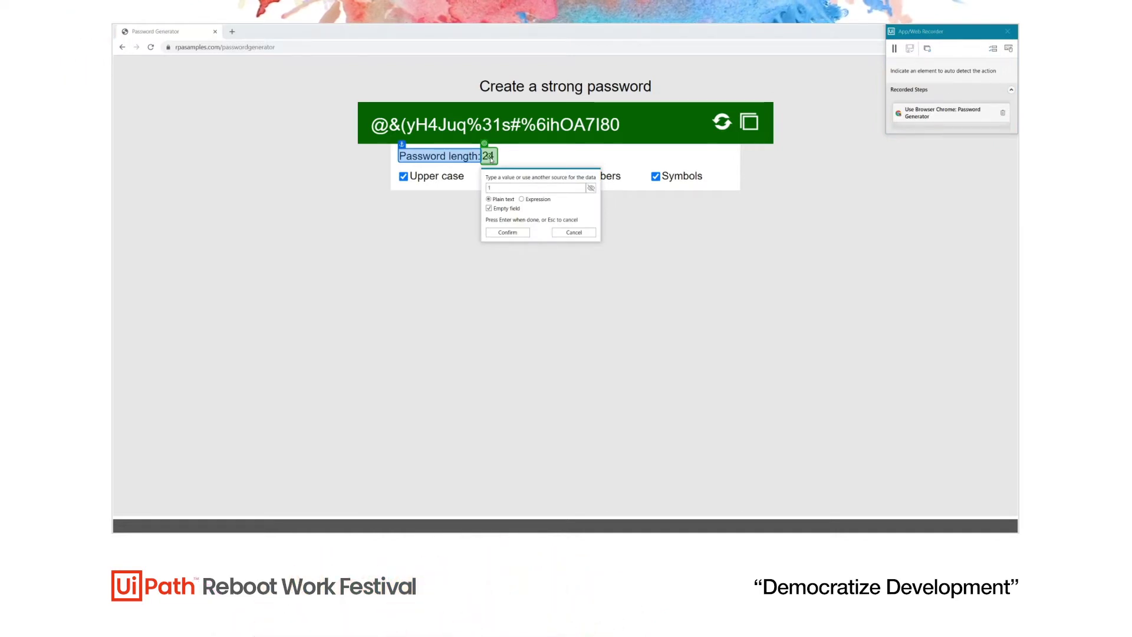
click(508, 233)
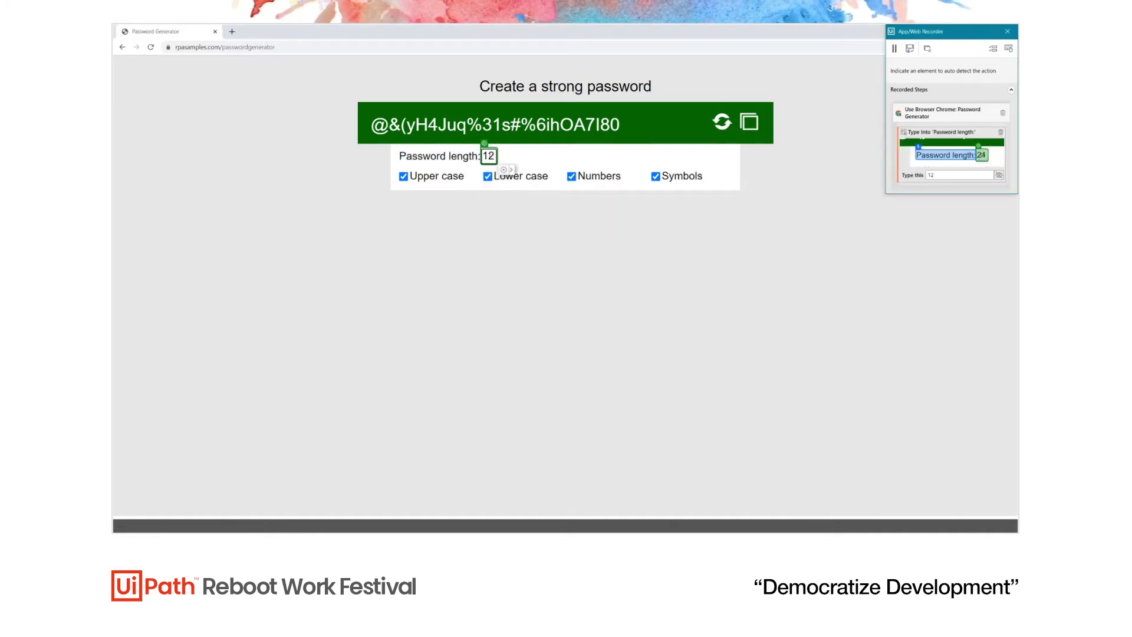
- Record generating a new password and copying it to the clipboard, and save the recording into the automation
click(721, 123)
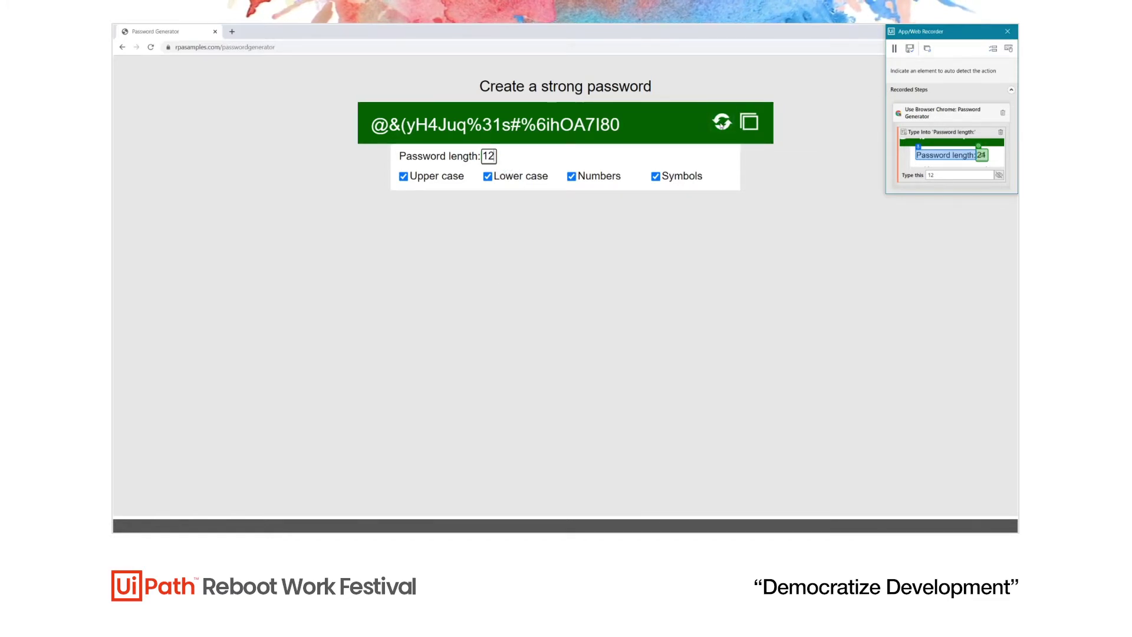
click(749, 123)
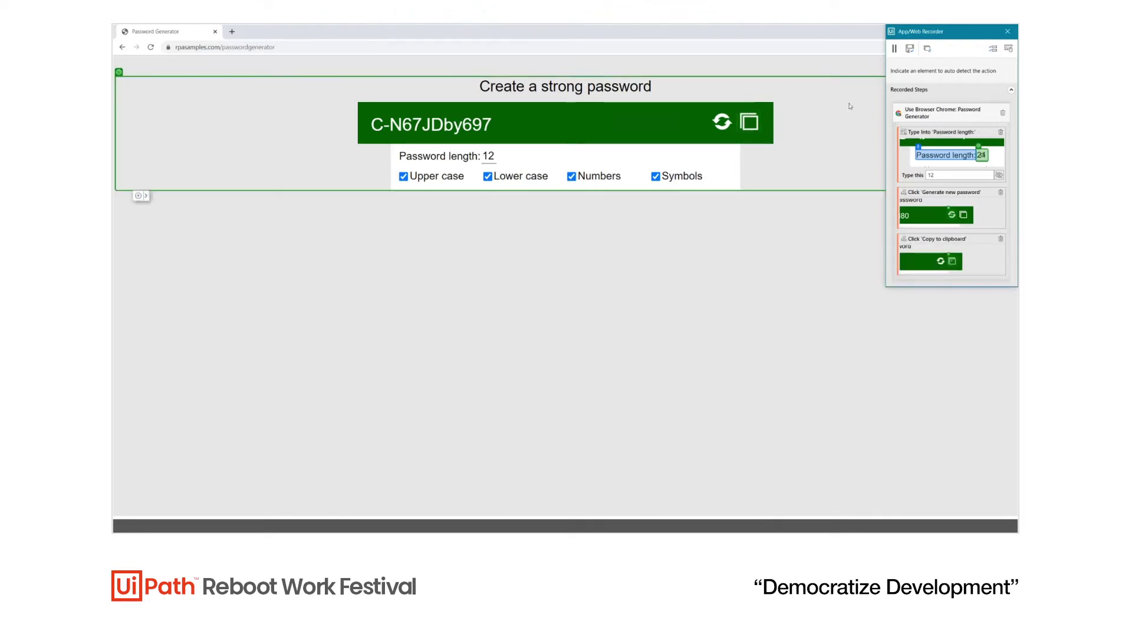
click(910, 50)
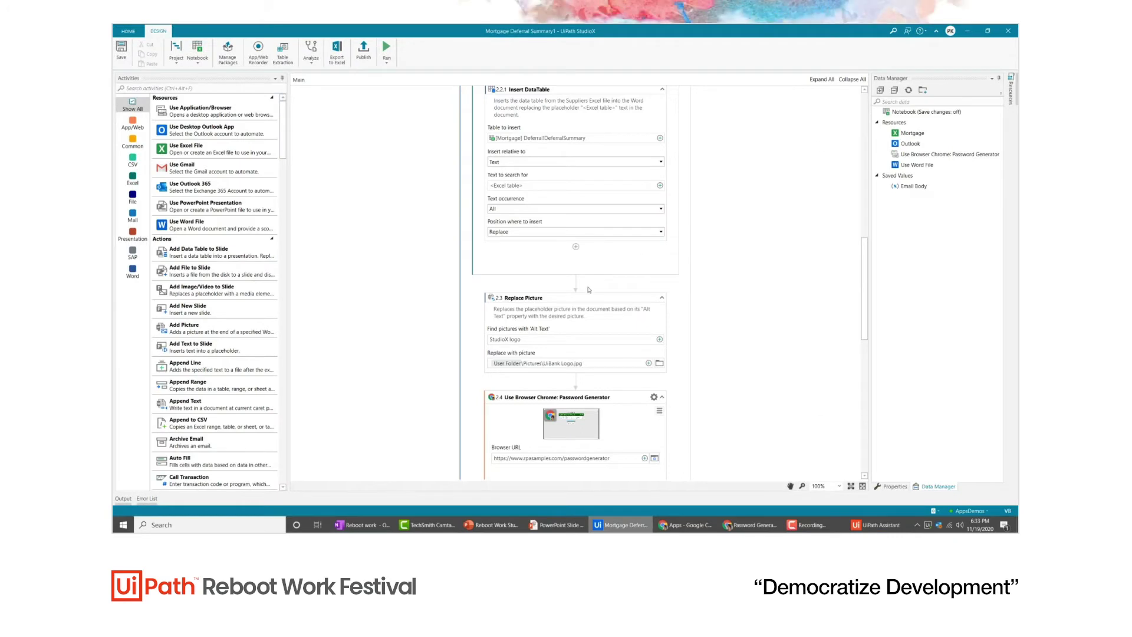
- Add a Replace Text in Document activity after the Password Generator browser steps, inside the Word file scope
scroll(590, 288, down, 2)
scroll(591, 289, down, 2)
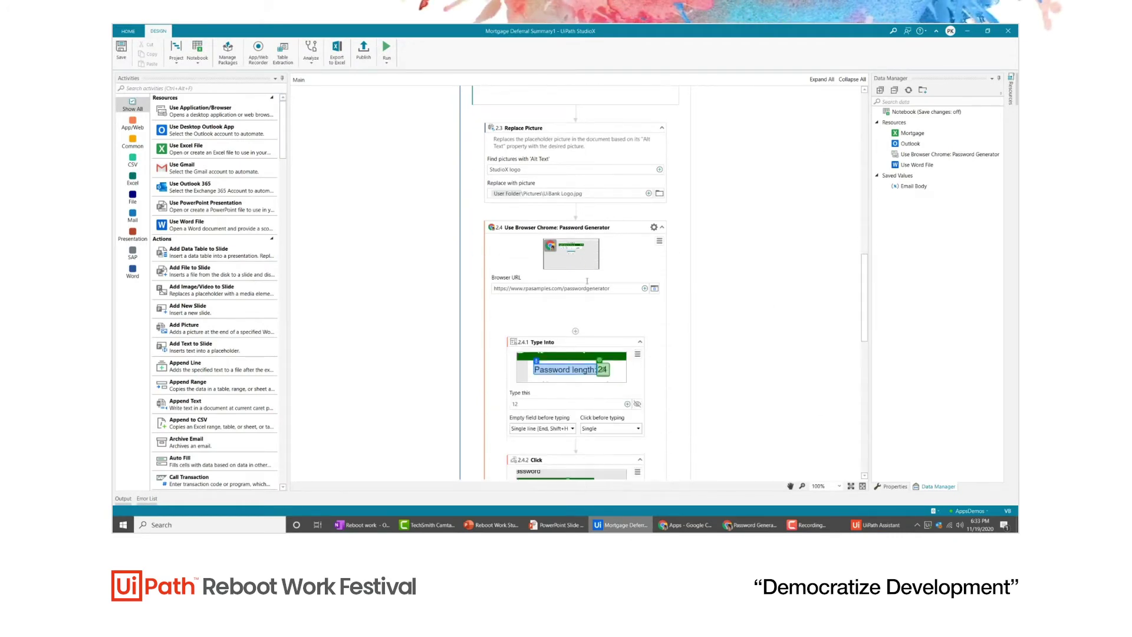
scroll(599, 255, down, 3)
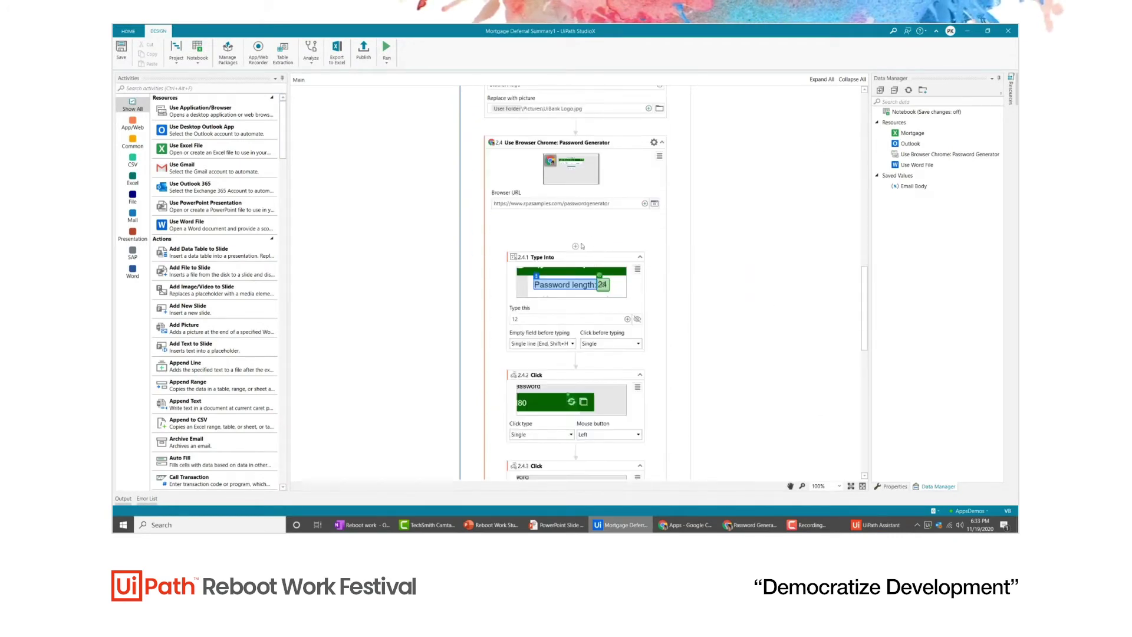
scroll(569, 328, down, 3)
scroll(569, 329, down, 5)
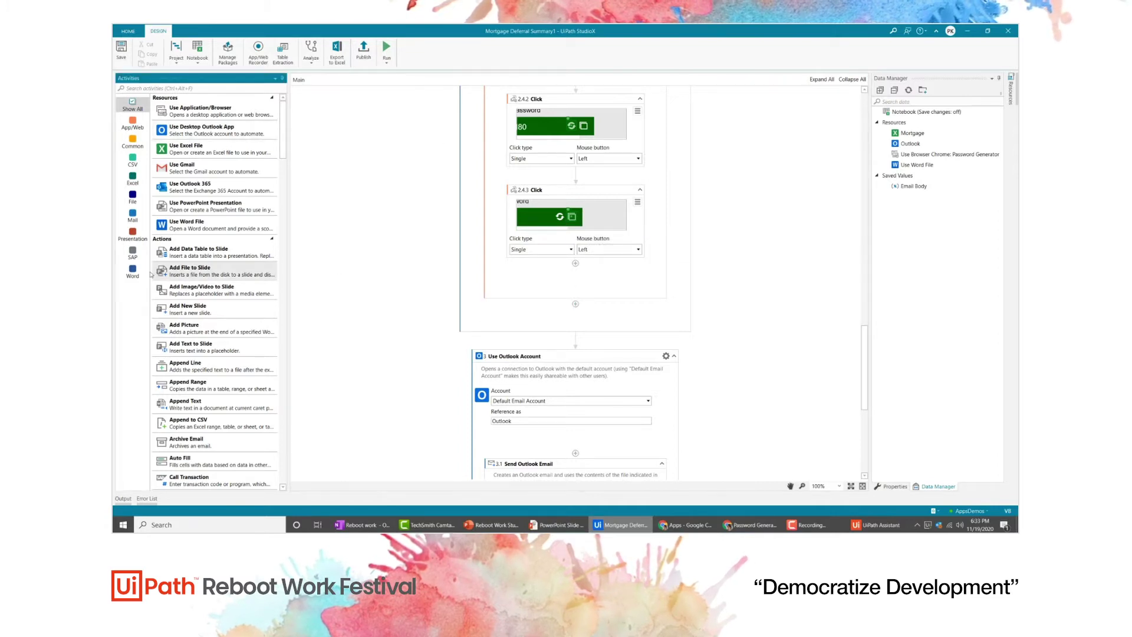
click(129, 272)
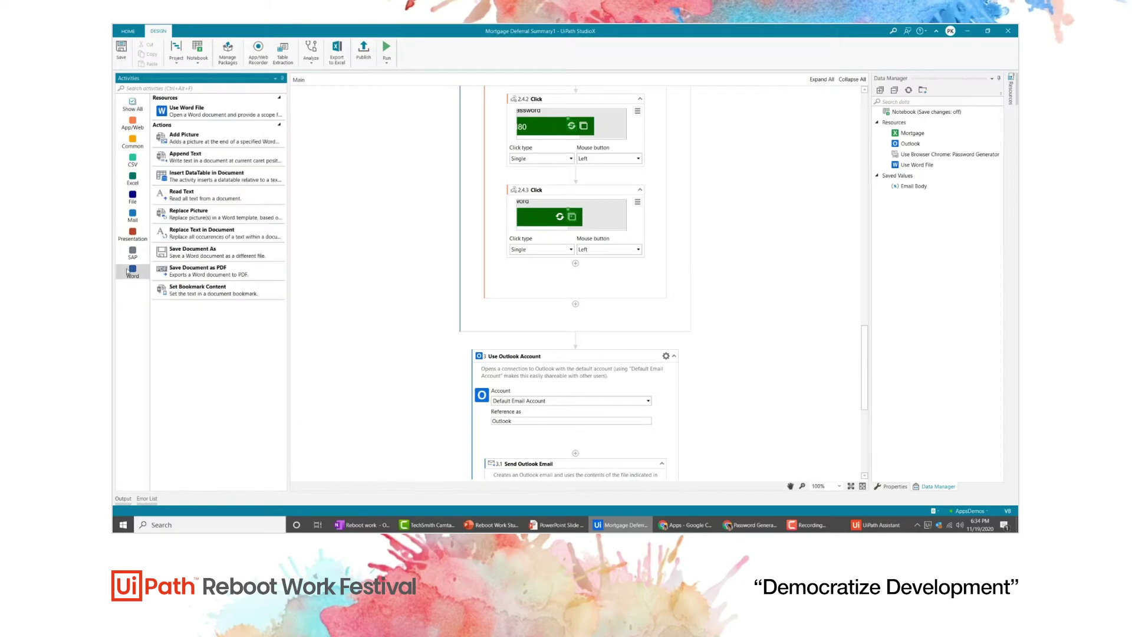
click(187, 238)
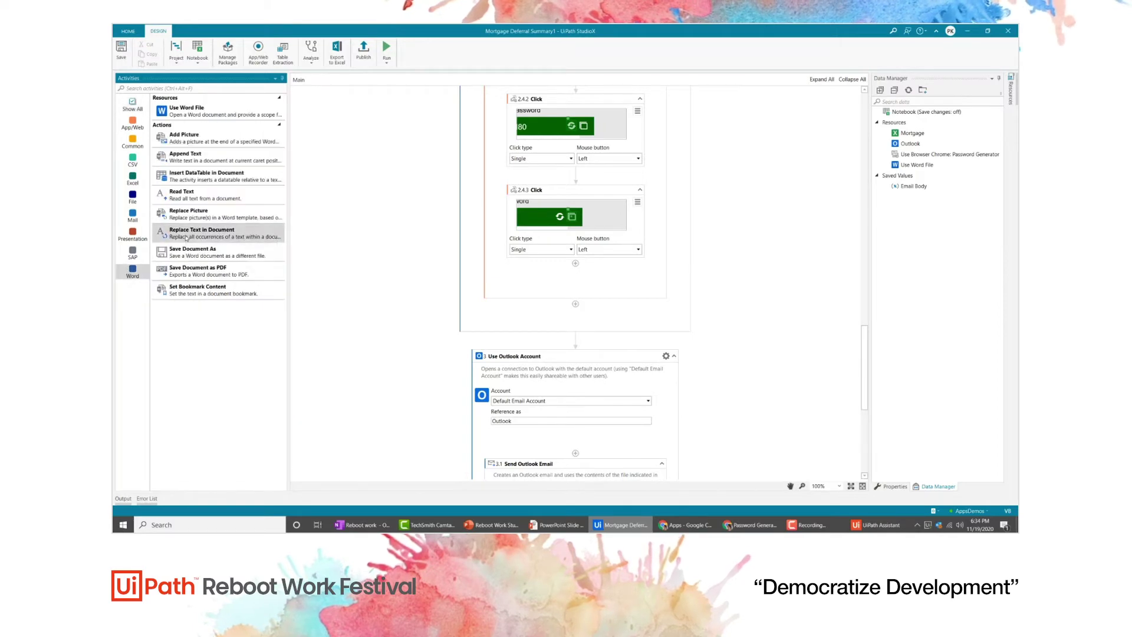
drag(532, 307, 574, 313)
- Set the Replace Text in Document activity to search for the text <password> and open the value options for its replacement
click(660, 343)
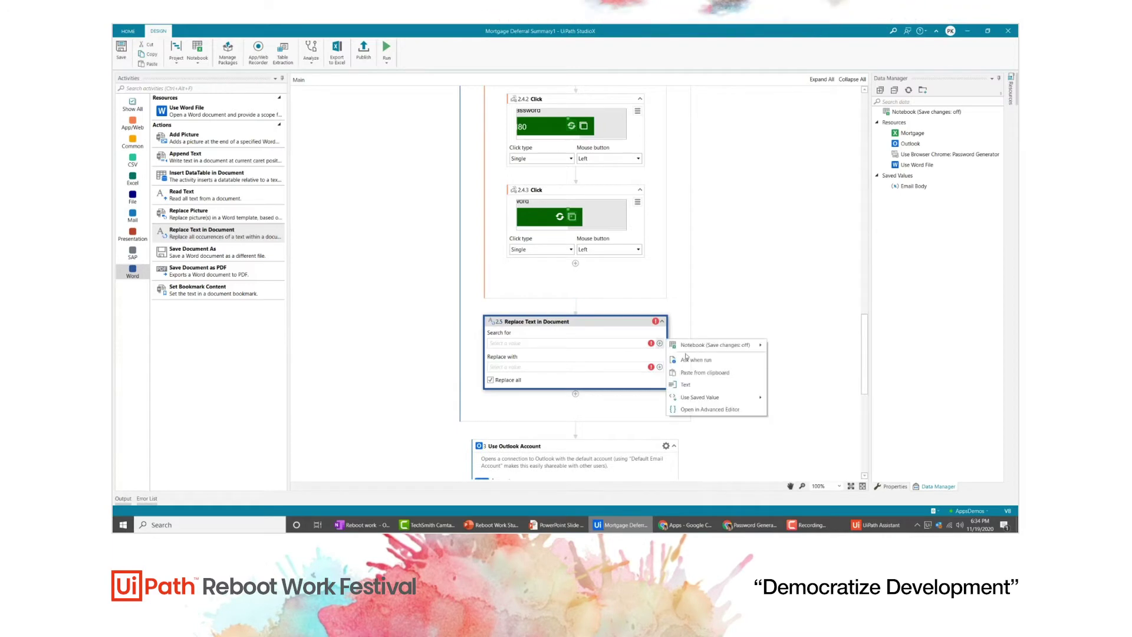
click(685, 384)
text(<password>)
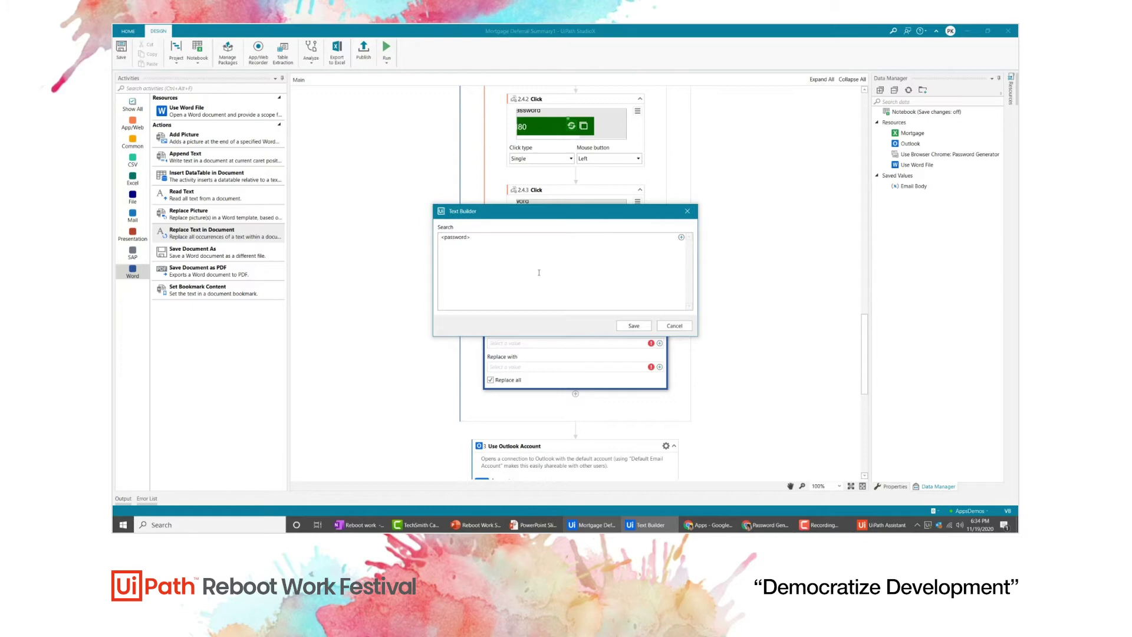
click(622, 326)
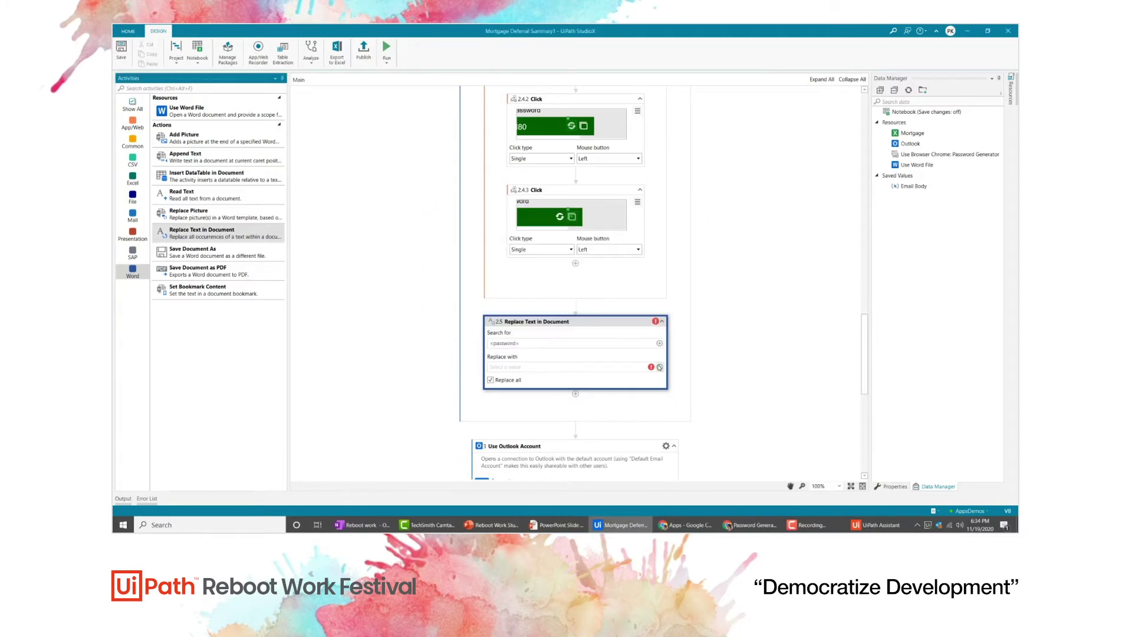
click(660, 368)
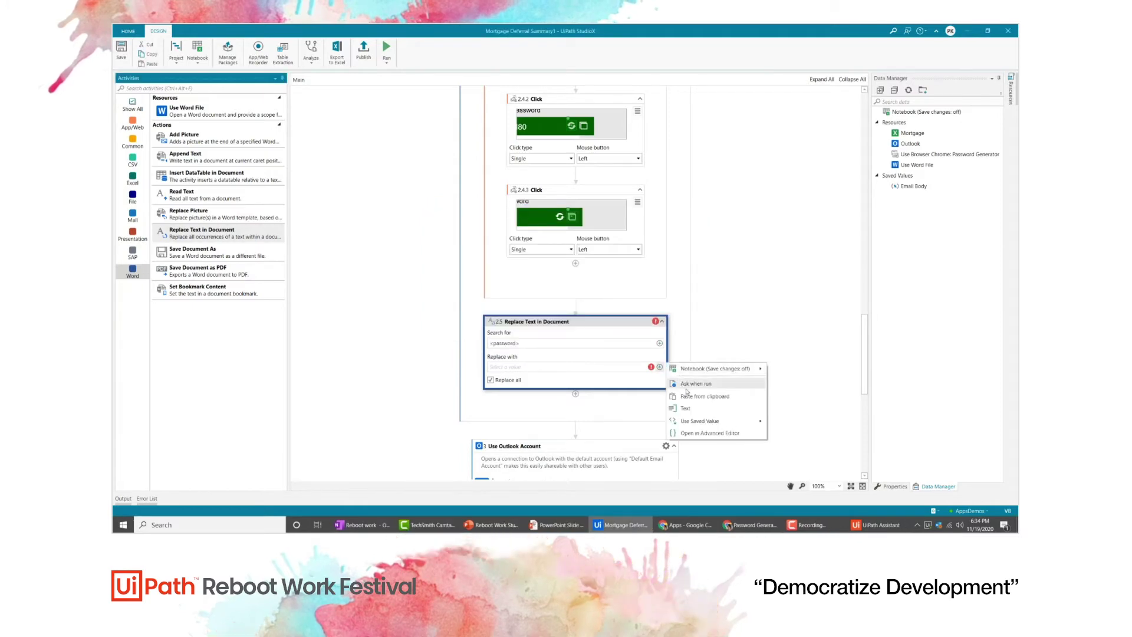
- Set the subject of the Send Outlook Email activity to the text Mortgage Deferral Email
scroll(576, 181, down, 5)
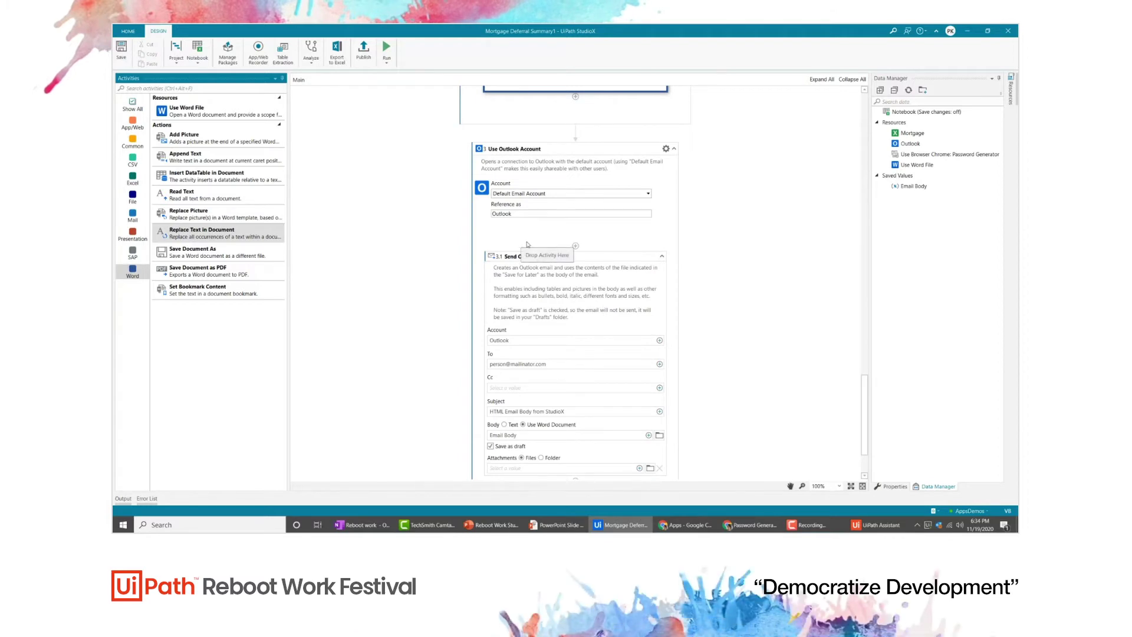
scroll(527, 244, down, 1)
scroll(531, 254, down, 1)
click(572, 330)
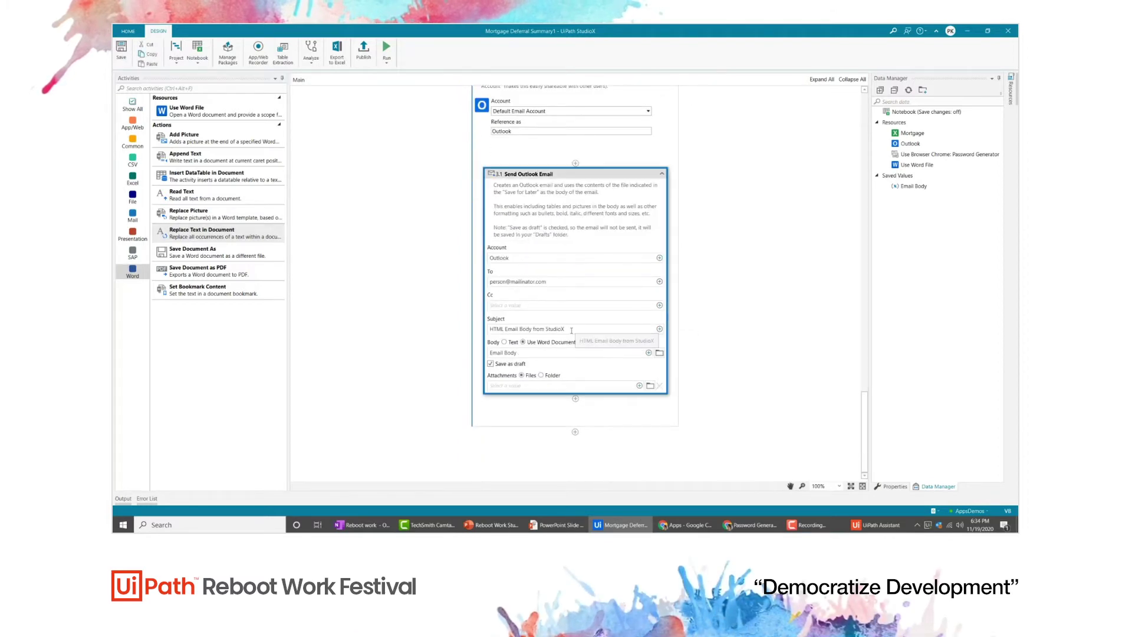
click(659, 329)
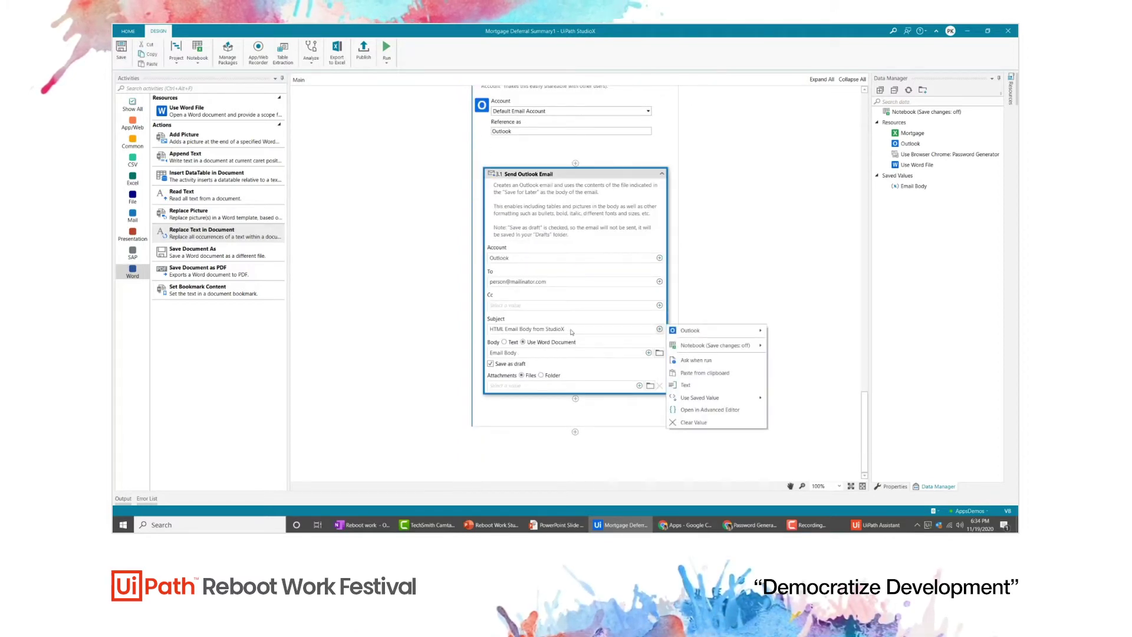
click(686, 386)
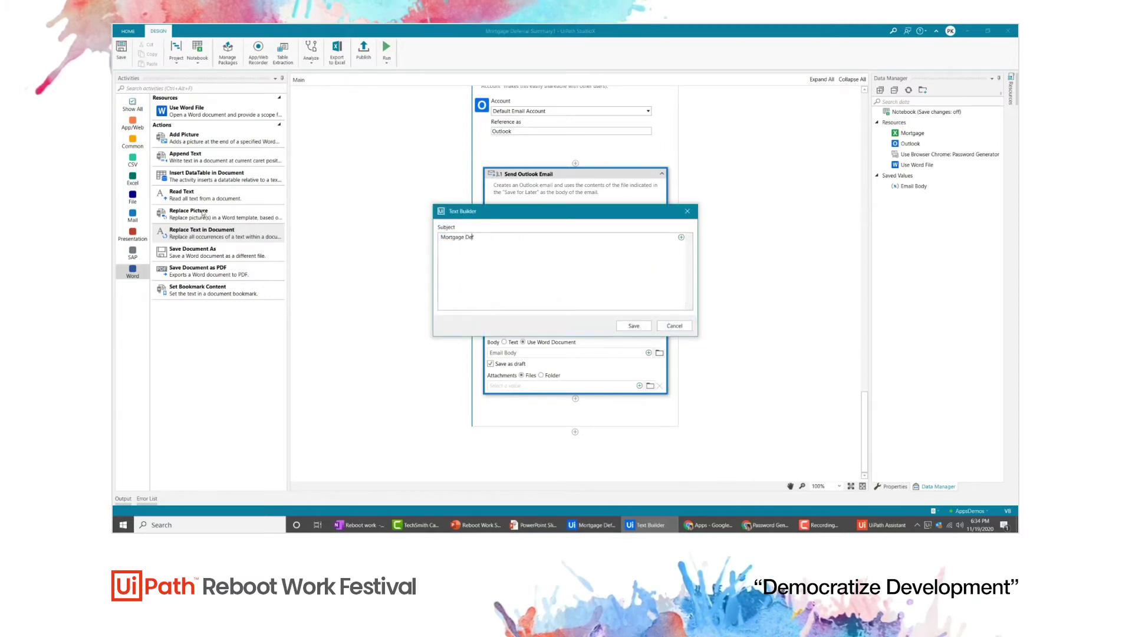
click(632, 326)
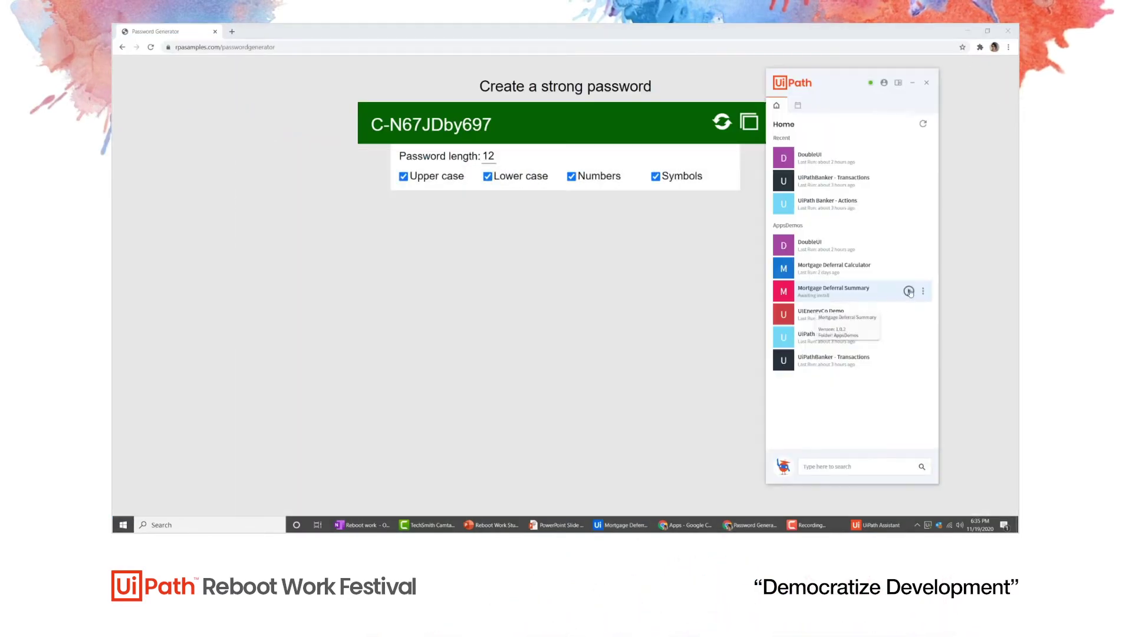
- Switch to UiPath Assistant, install and run Mortgage Deferral Summary, and open the newest Mortgage Deferral Email draft in Outlook
click(908, 291)
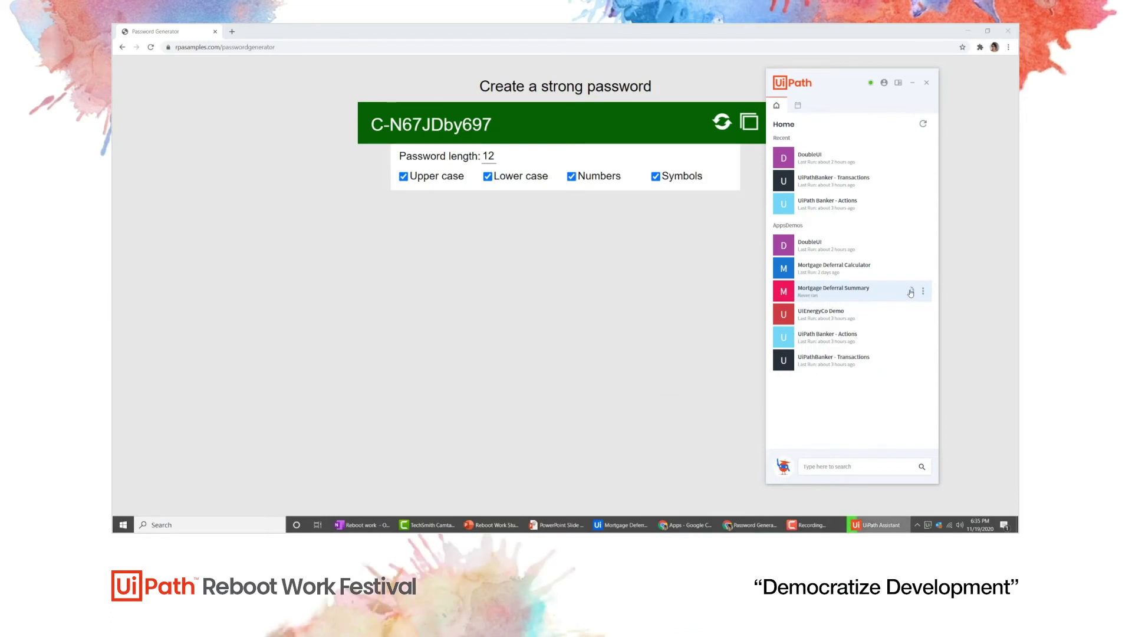
click(910, 292)
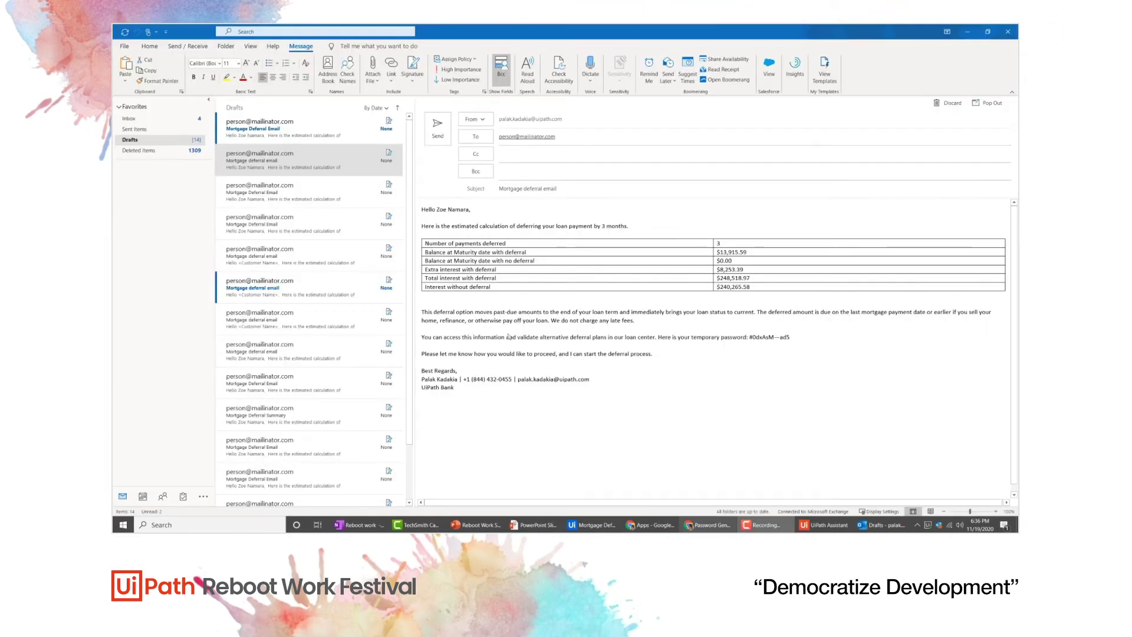
click(339, 137)
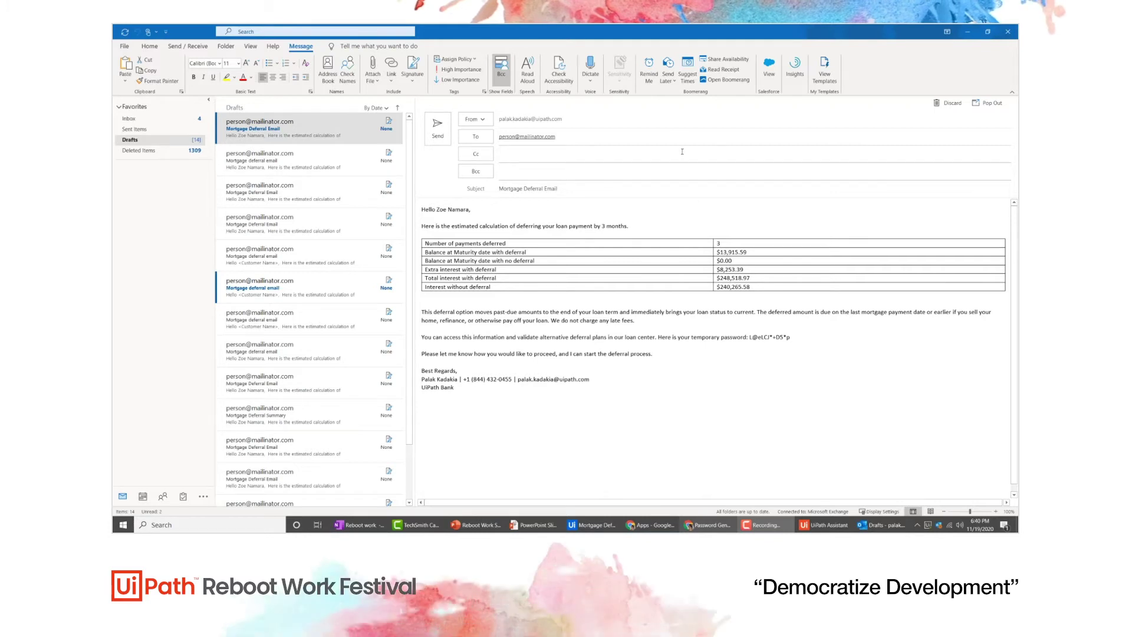
- Switch to UiPath Apps in the browser, create a new app named Mortgage Deferral, and dismiss the introductory tips
click(664, 525)
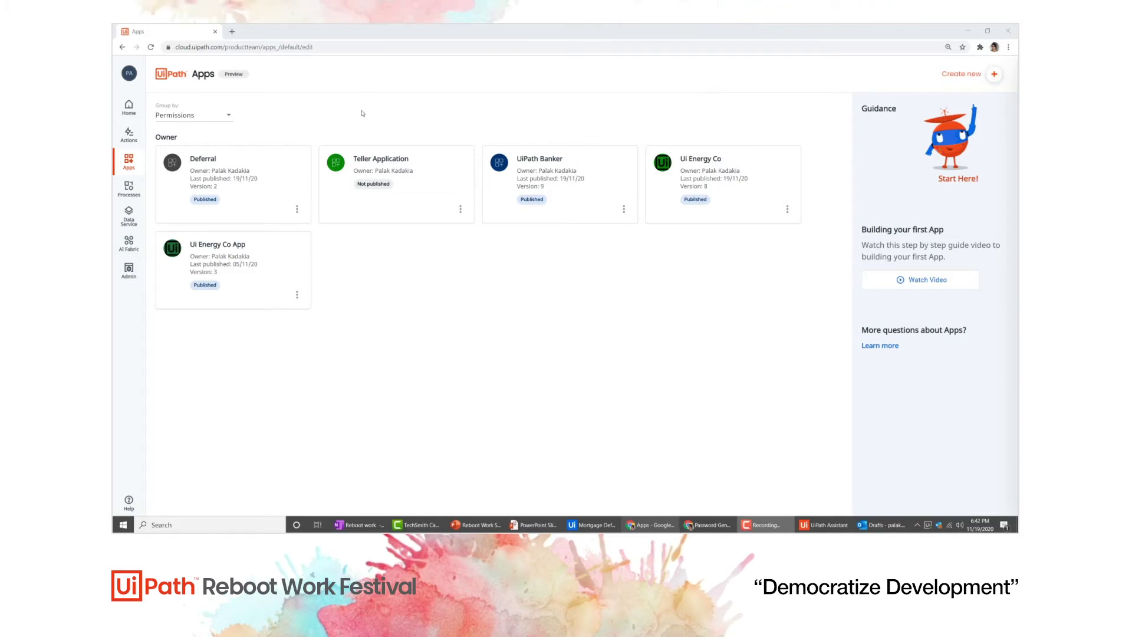
click(986, 73)
click(951, 123)
text(Mortgage Defe)
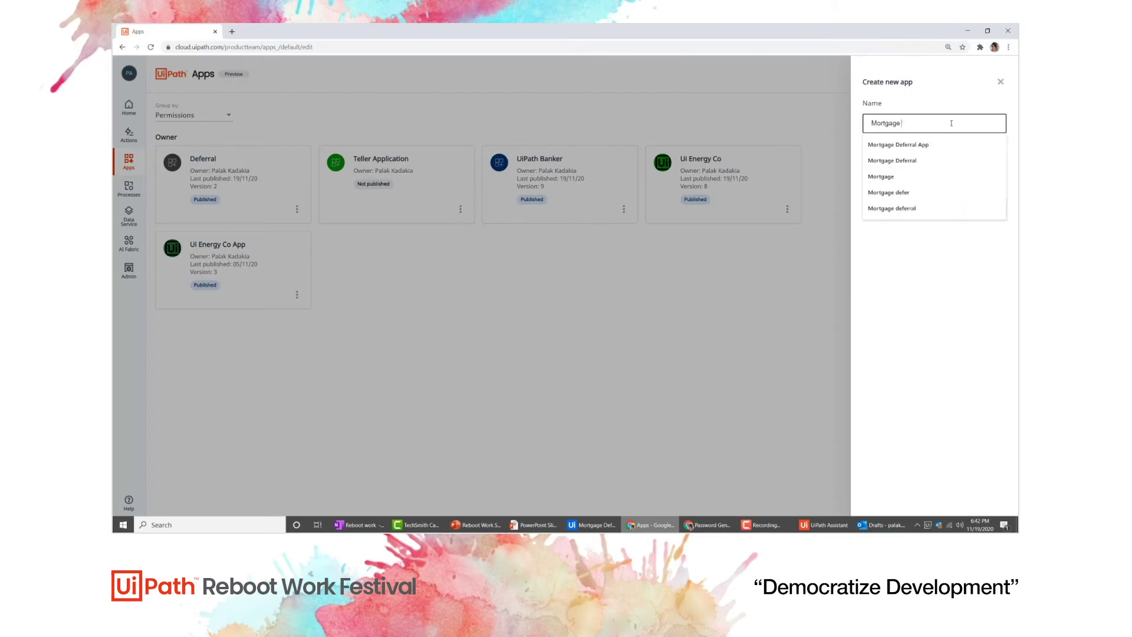
text(rral)
key(Return)
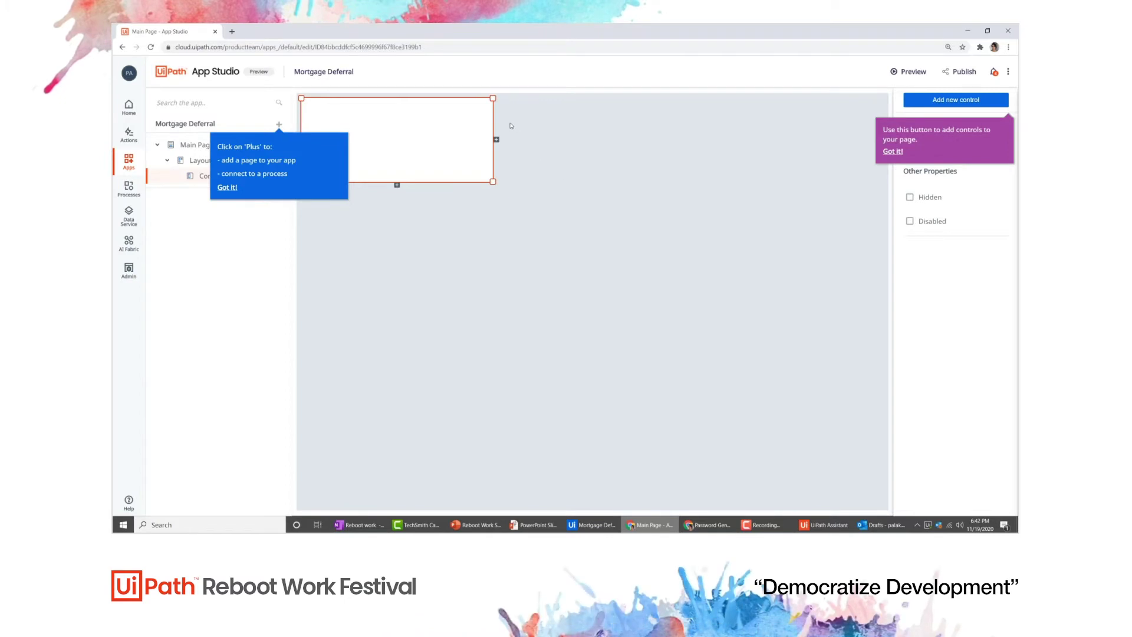
click(741, 163)
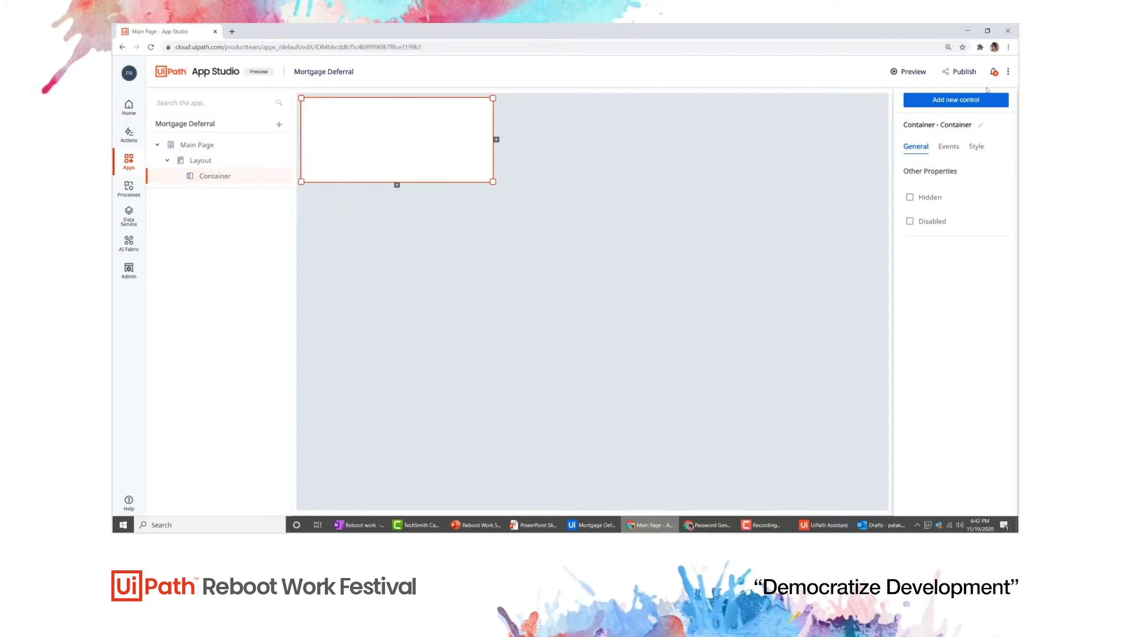
- Add an image, a label and a textbox stacked in the main page's container
click(978, 103)
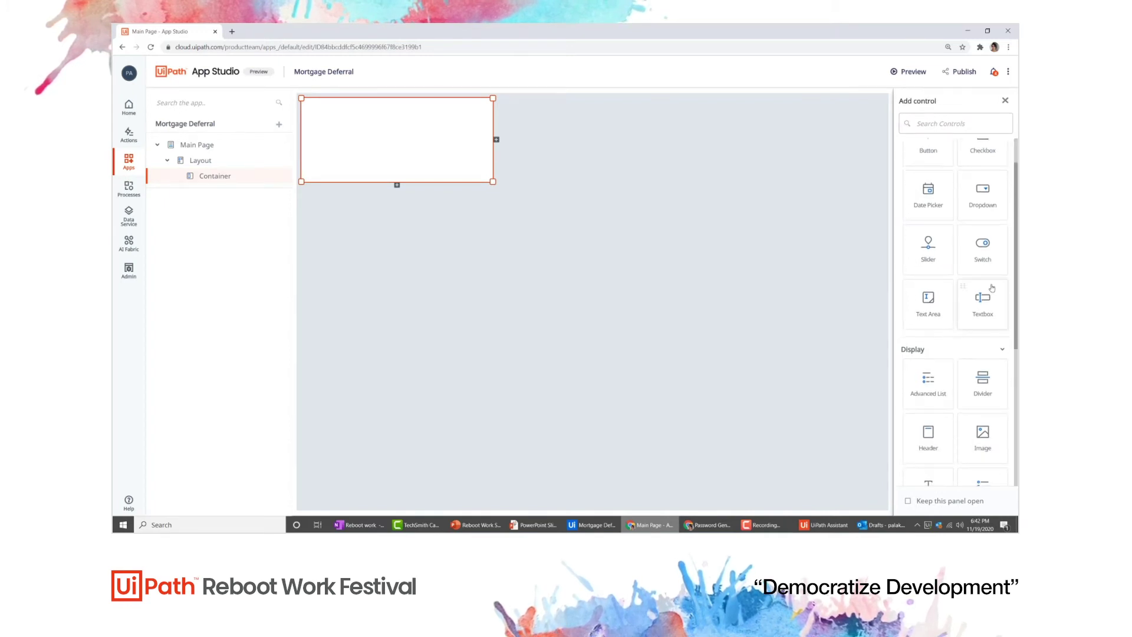
scroll(989, 351, down, 3)
drag(962, 305, 398, 118)
click(956, 99)
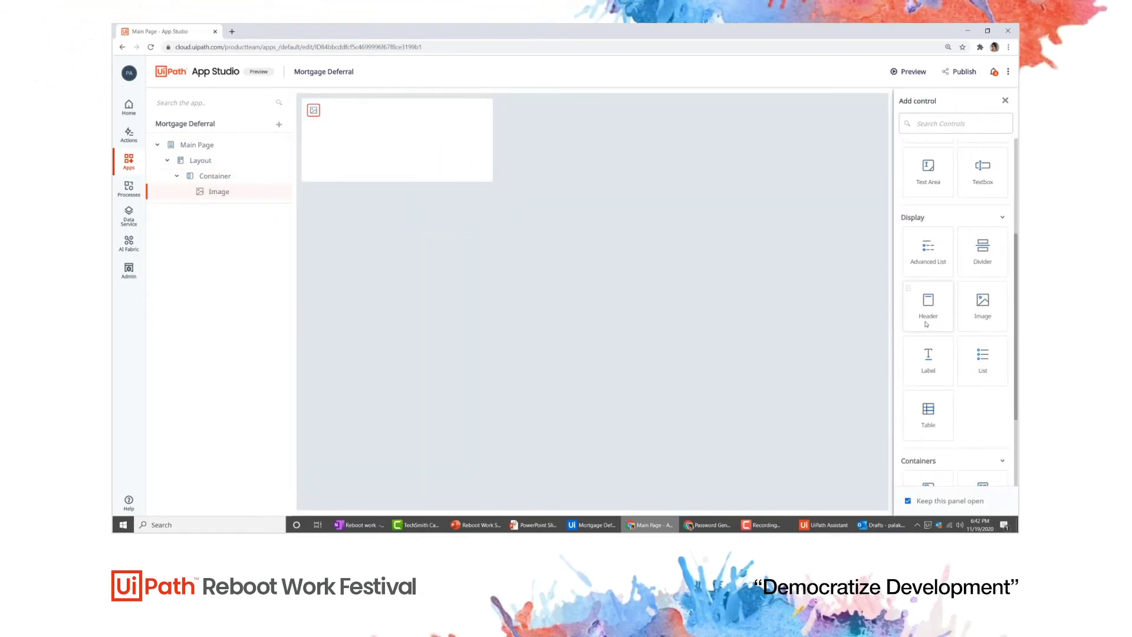
drag(929, 354, 381, 144)
scroll(1010, 234, up, 2)
drag(983, 256, 363, 139)
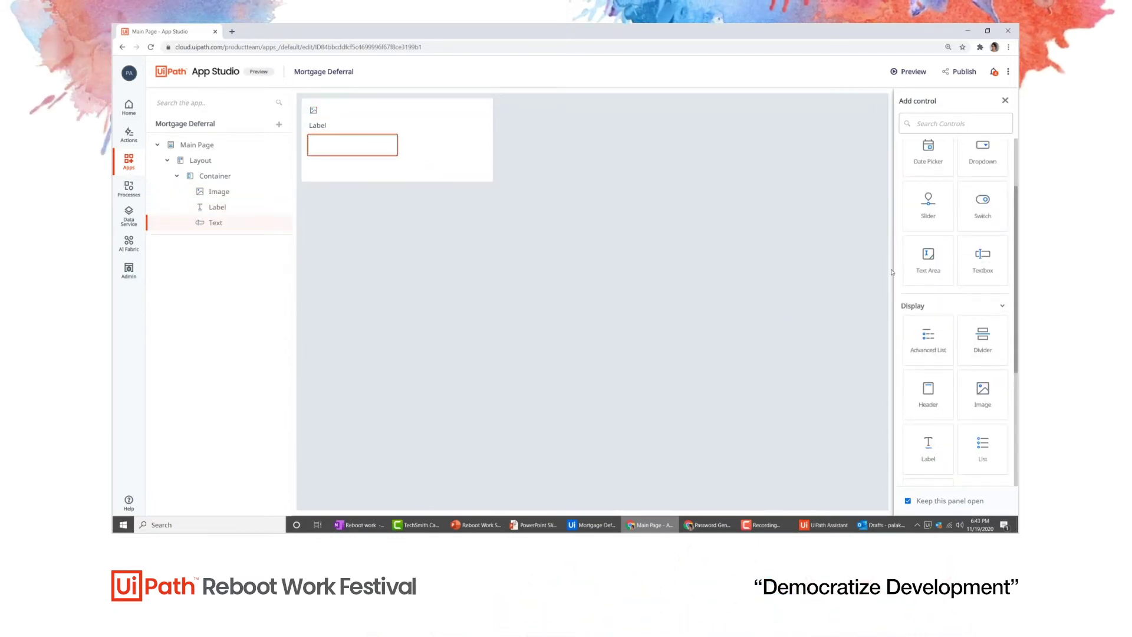
- Enlarge the container and add a second label and textbox below the first pair
drag(931, 454, 734, 442)
click(448, 172)
drag(991, 265, 395, 202)
- Add a table below the second textbox and a button beneath the table
scroll(956, 397, down, 2)
drag(938, 426, 437, 276)
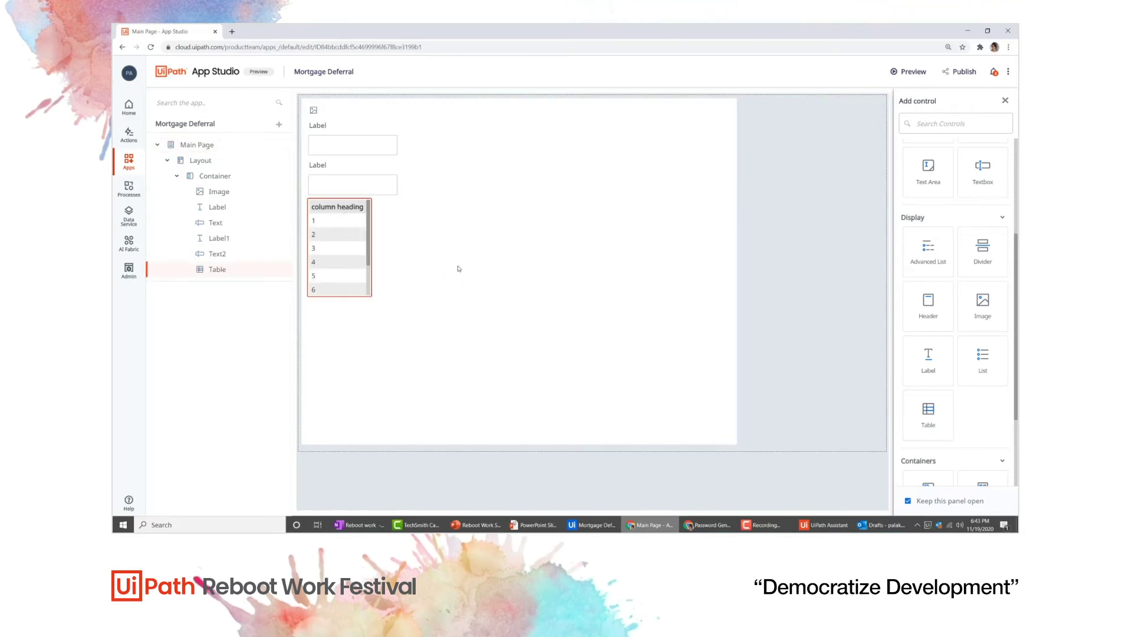
scroll(938, 199, up, 3)
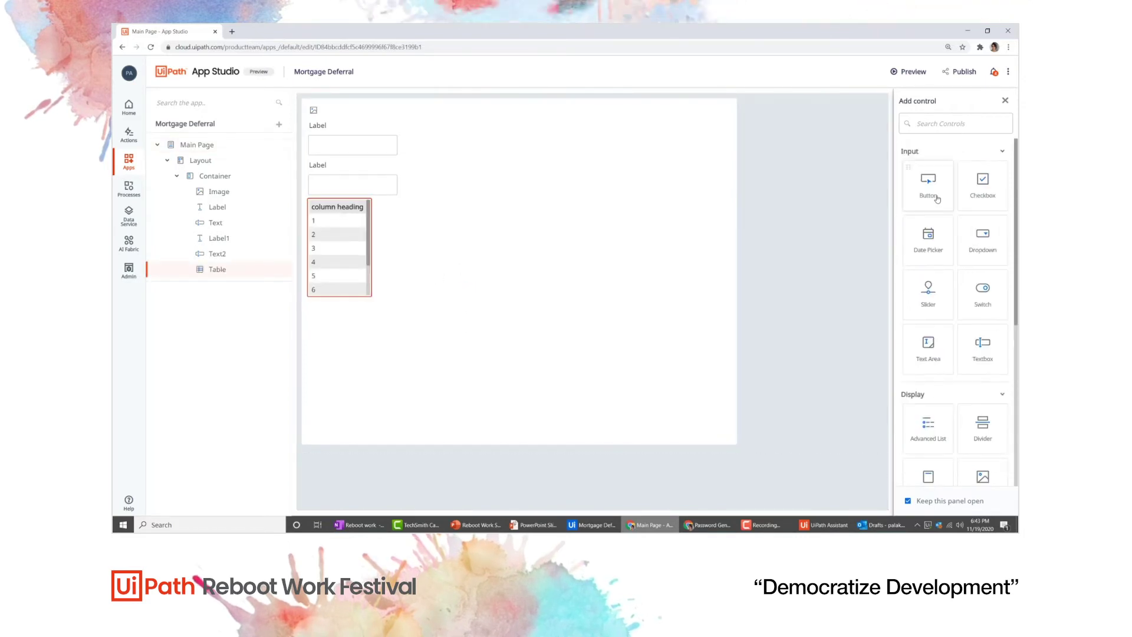
drag(937, 198, 418, 325)
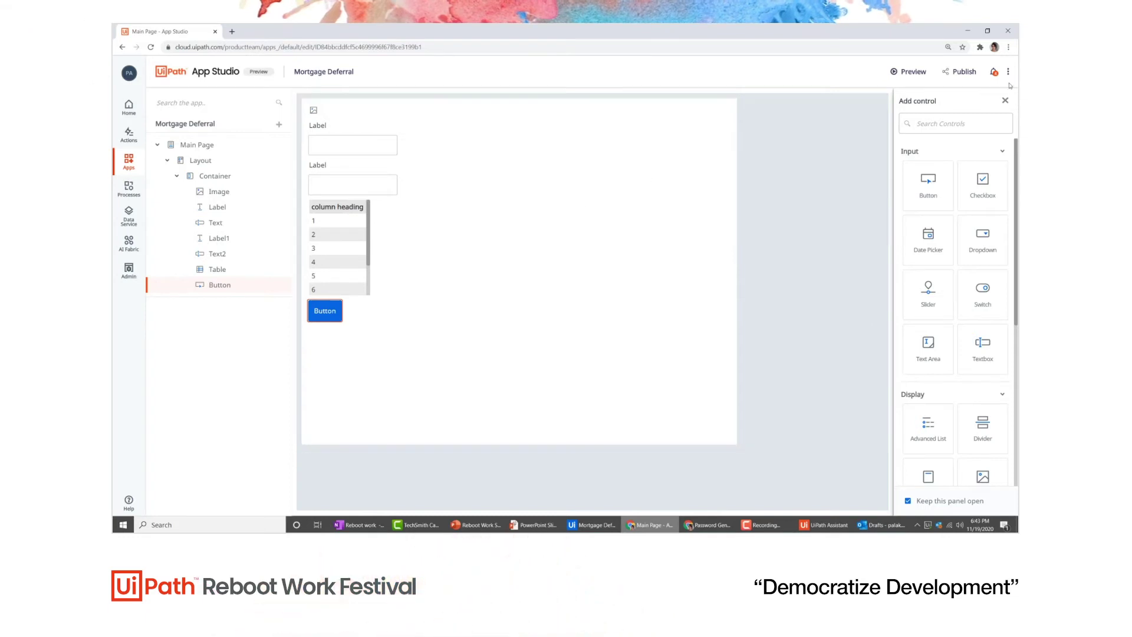
click(1006, 102)
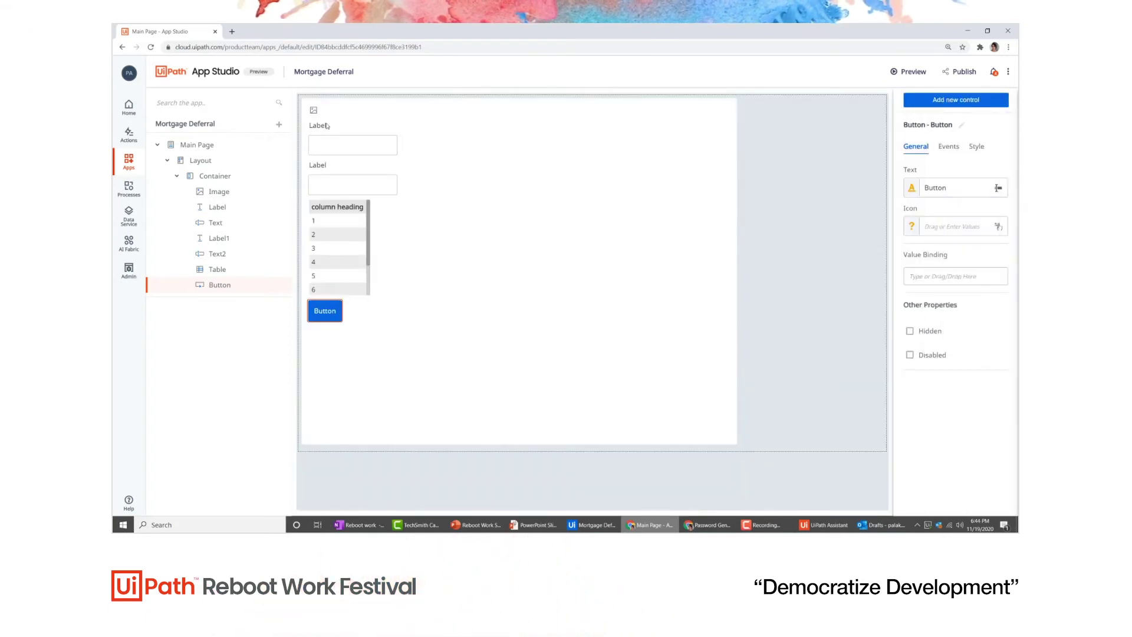
- Upload UiBank Logo.jpg as a document resource for the image control's binding
click(314, 111)
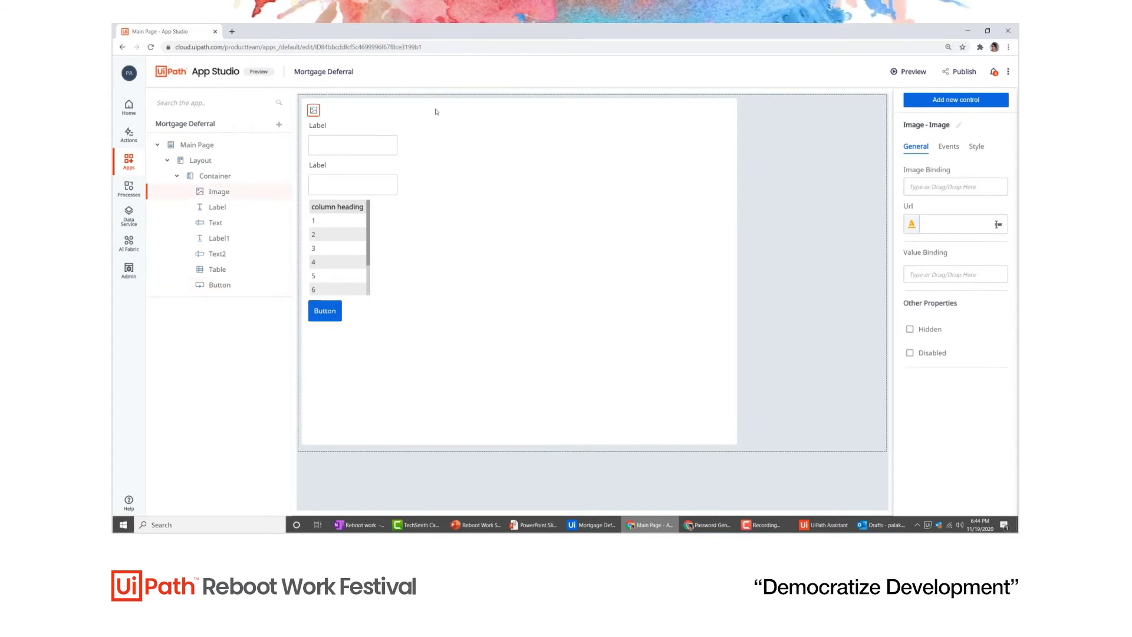
click(927, 187)
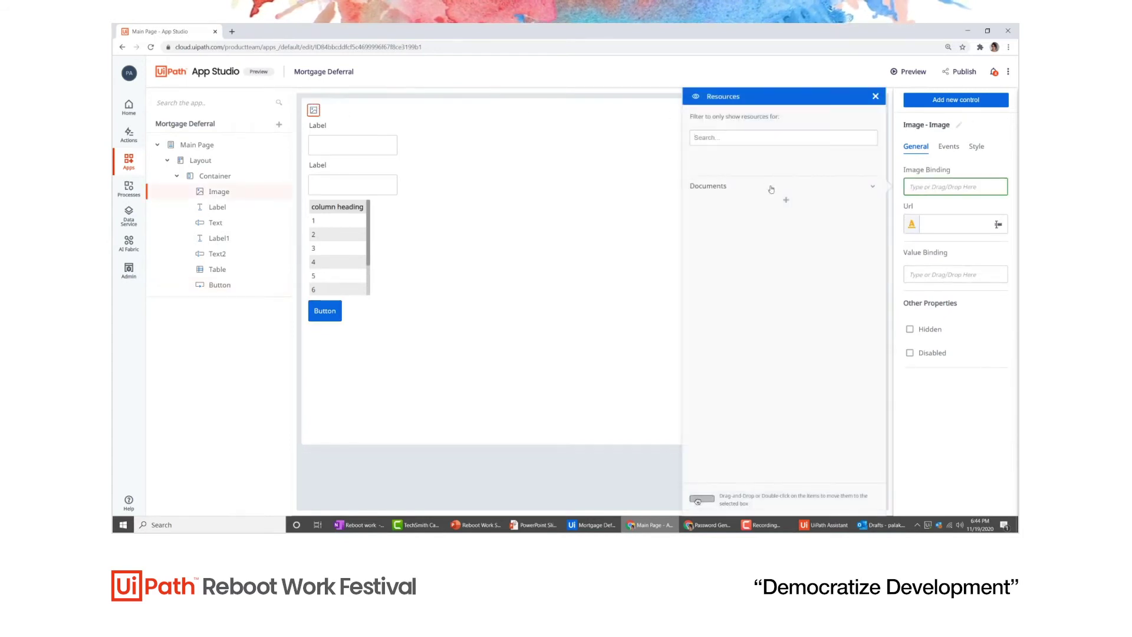
click(787, 201)
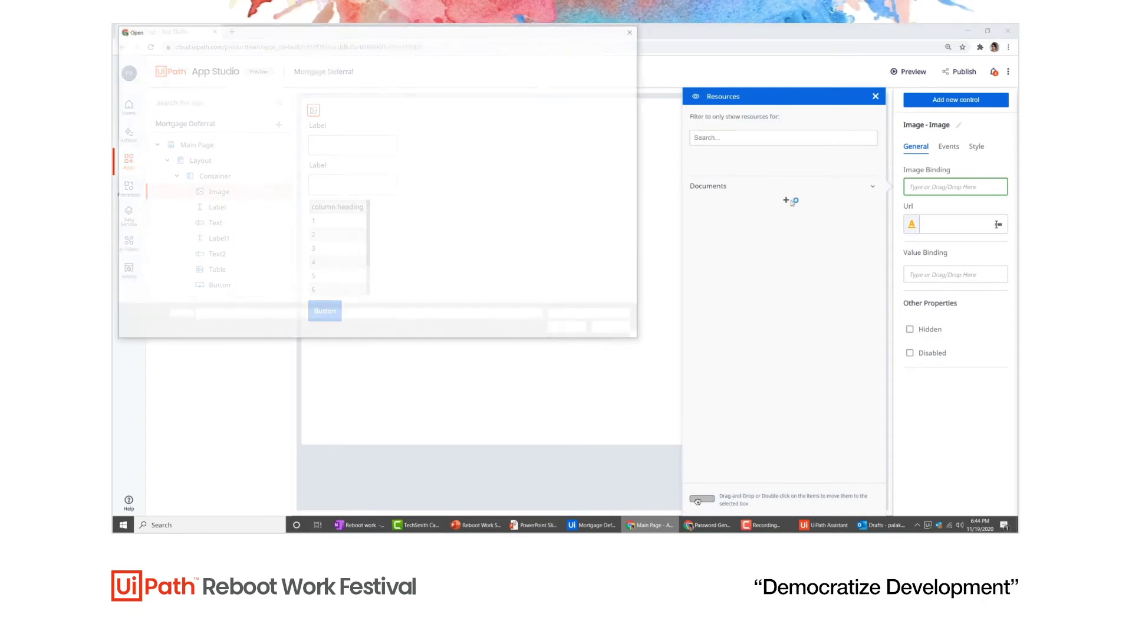
double_click(563, 153)
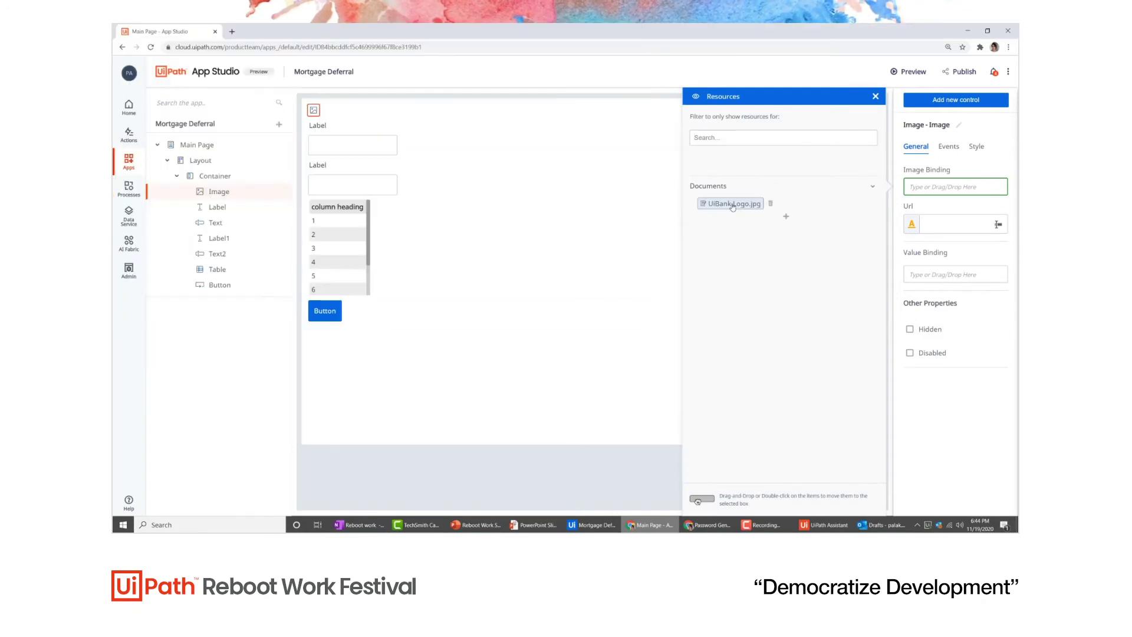
- Bind the image control to UiBank Logo.jpg and set the first label's text to Loan Number
drag(731, 204, 939, 183)
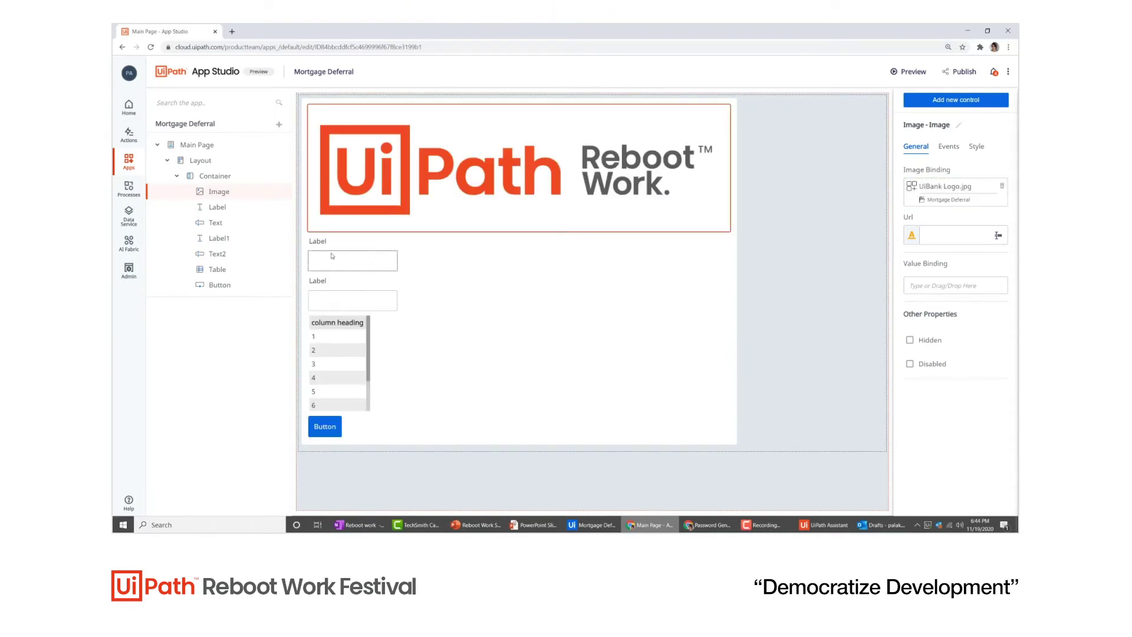
click(318, 241)
click(956, 190)
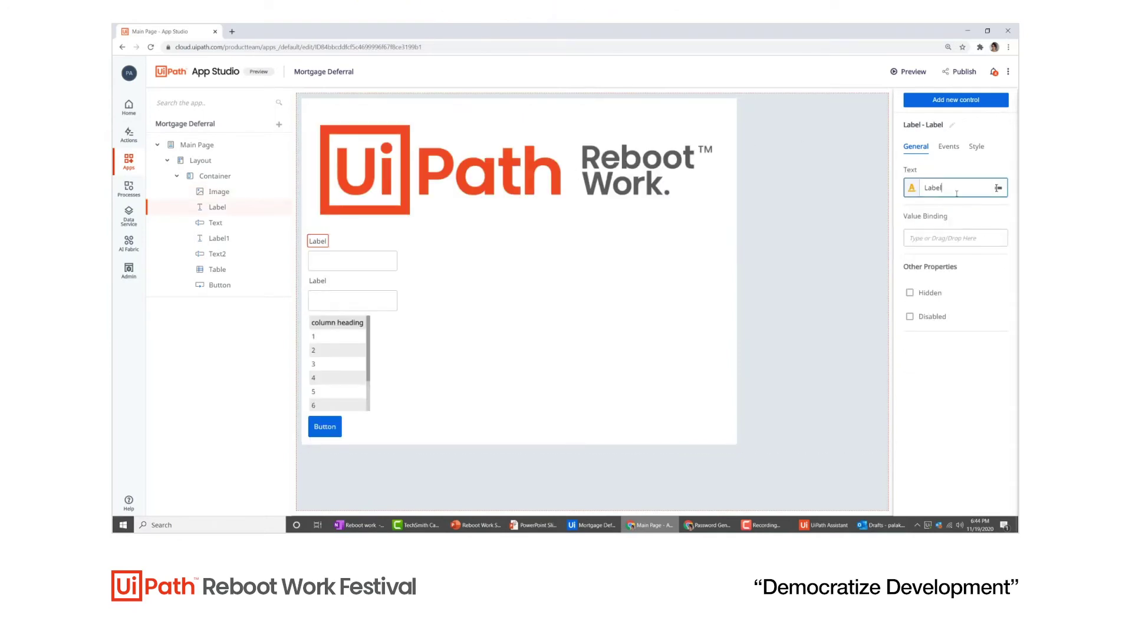
text(Loan Number)
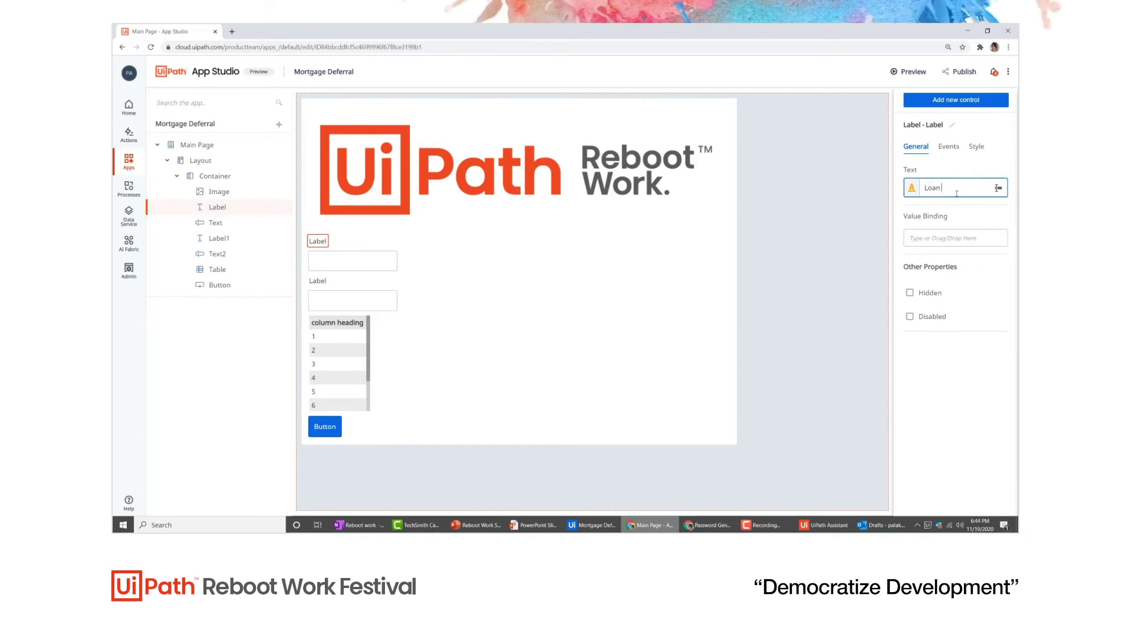
- Set the second label's text to Number of Months to Defer and the button's text to Create Email
click(321, 282)
click(956, 187)
text(Number of Months to Defer)
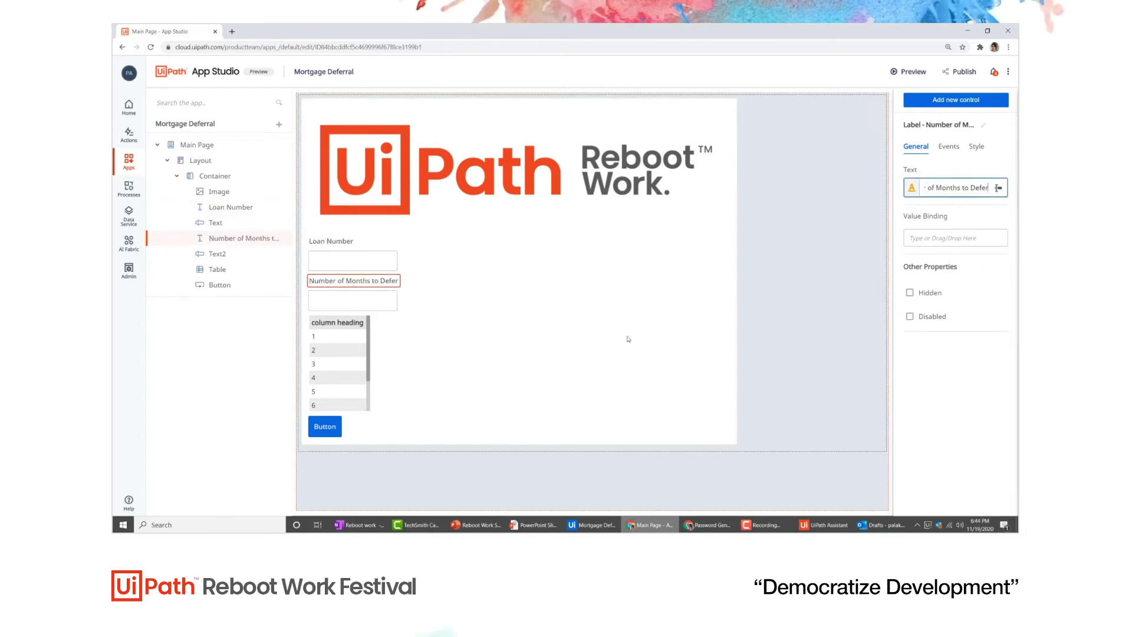
click(325, 426)
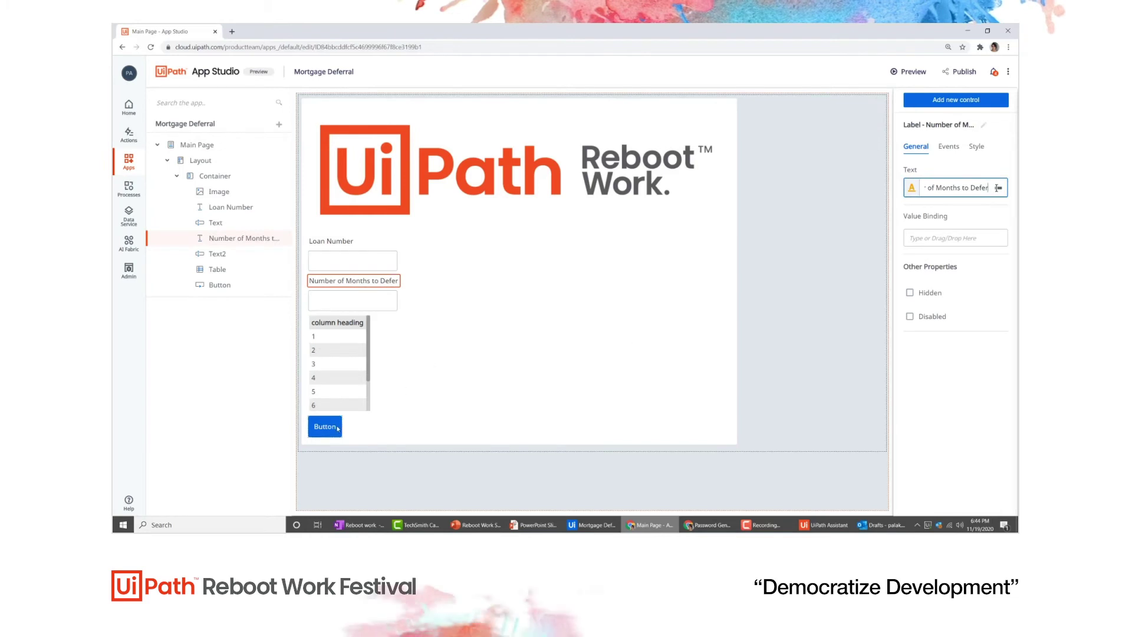
click(952, 188)
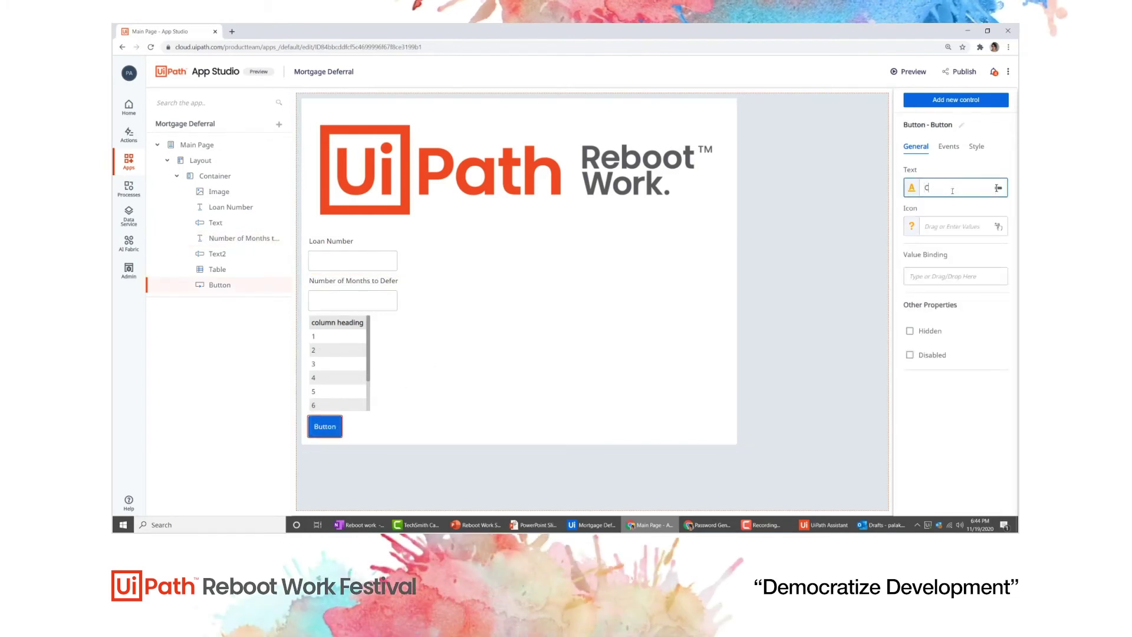
text(Create Email)
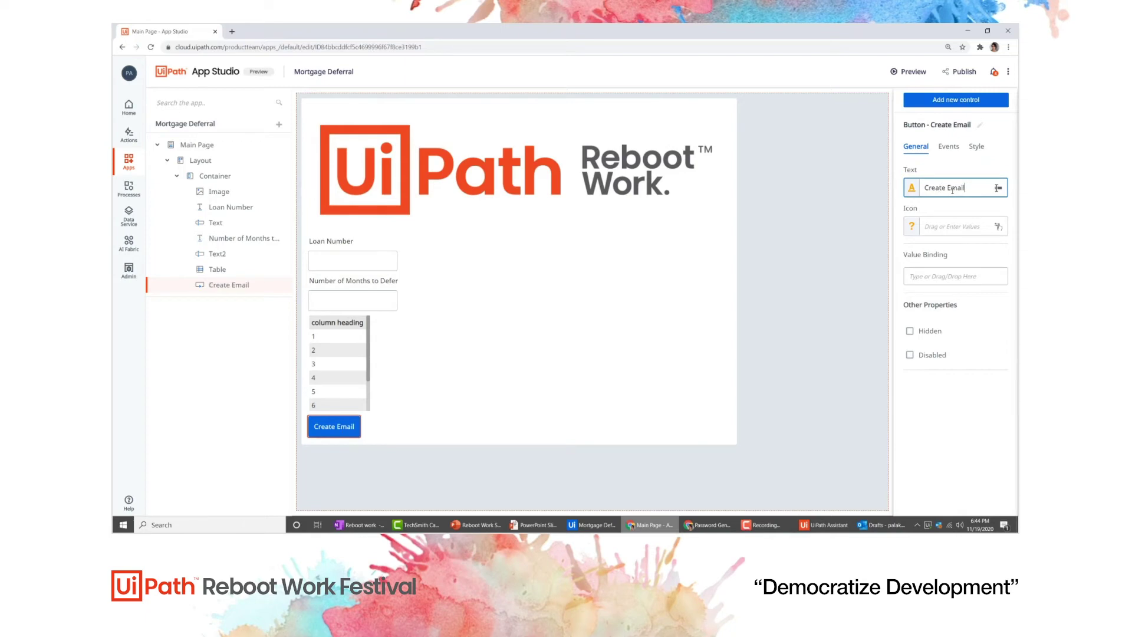
- Set the logo image's width to 350 px
click(510, 180)
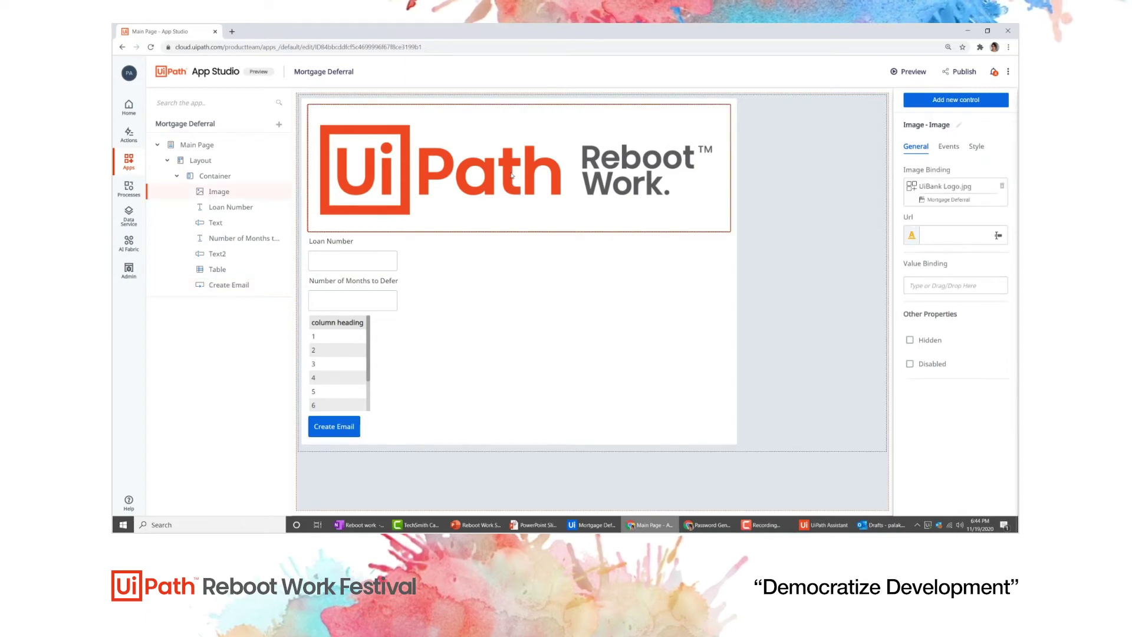
click(977, 147)
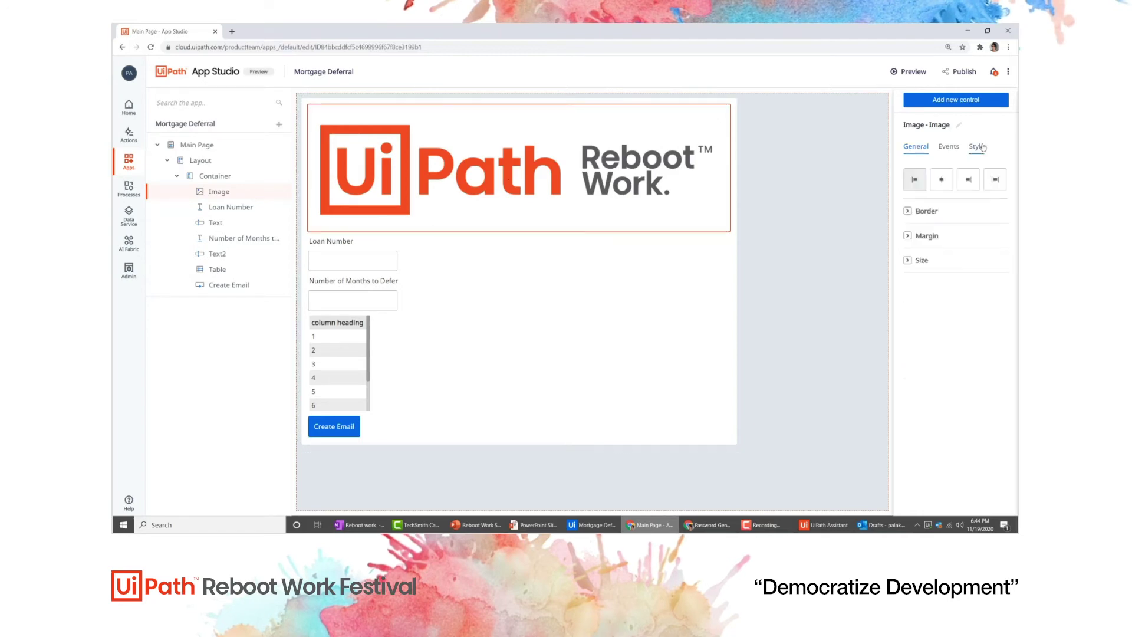
click(909, 261)
click(925, 288)
text(350)
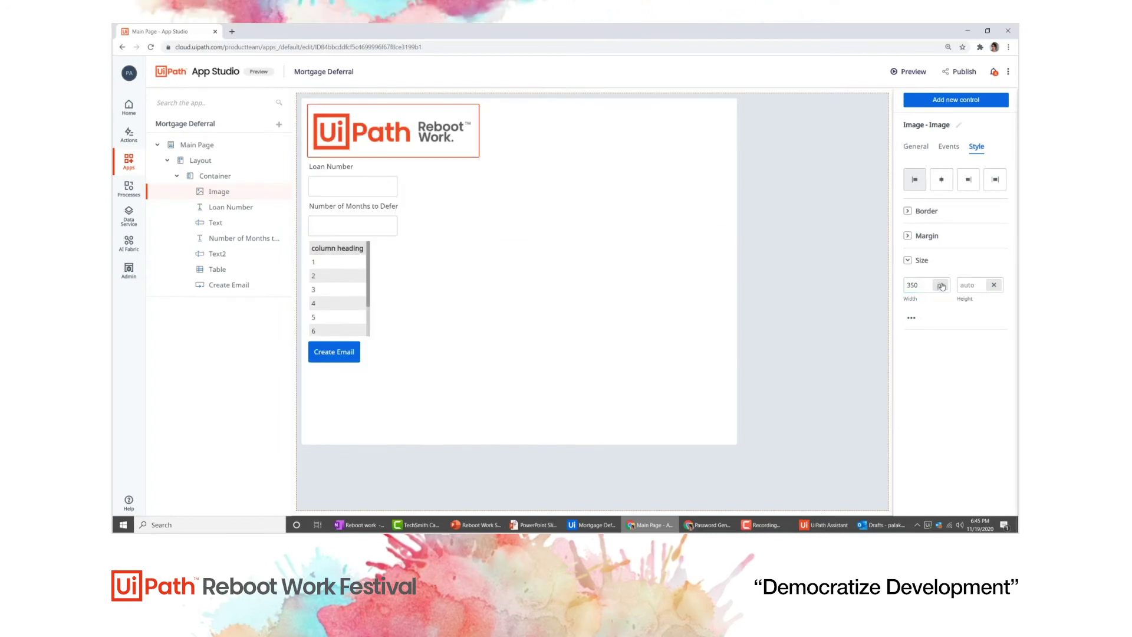
click(941, 286)
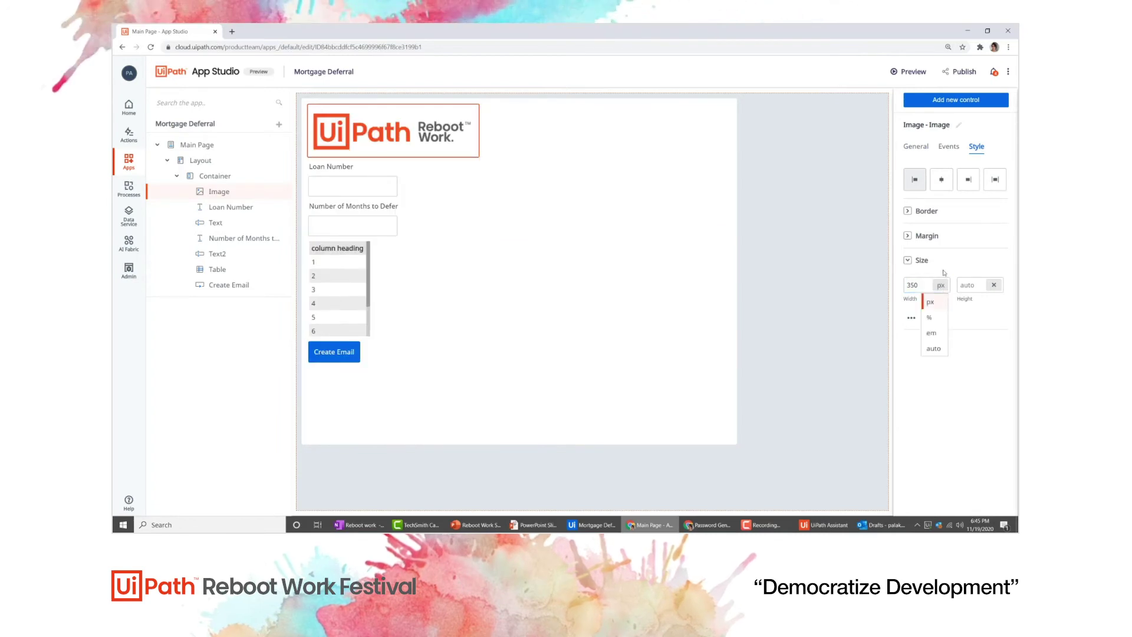
key(Escape)
- Set the table's width to 50%
click(345, 280)
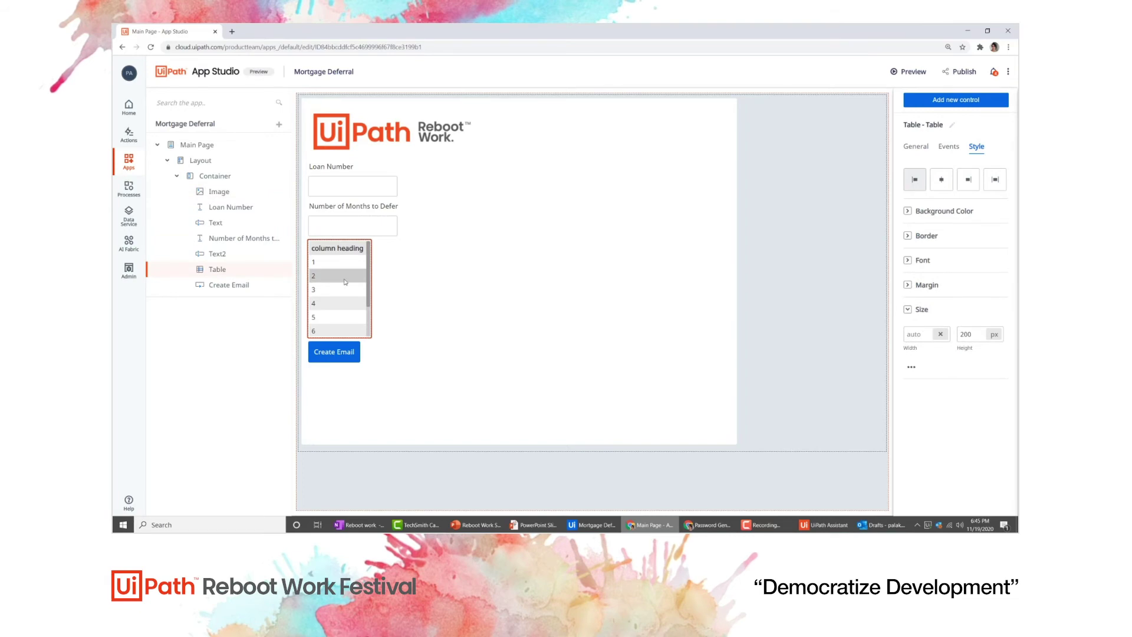
click(923, 336)
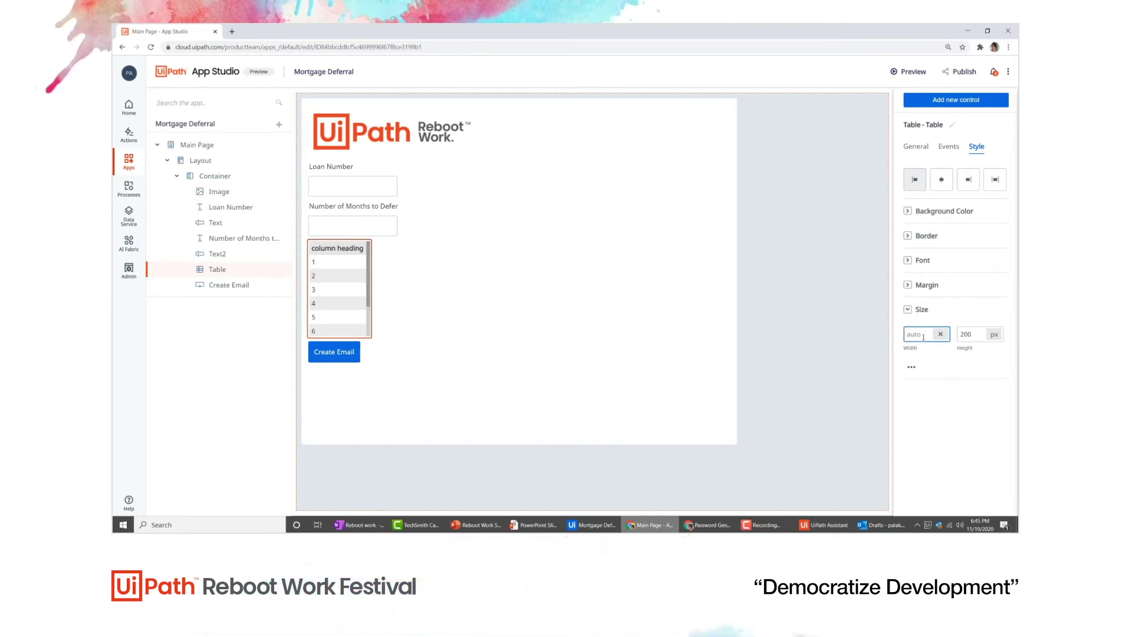
text(50)
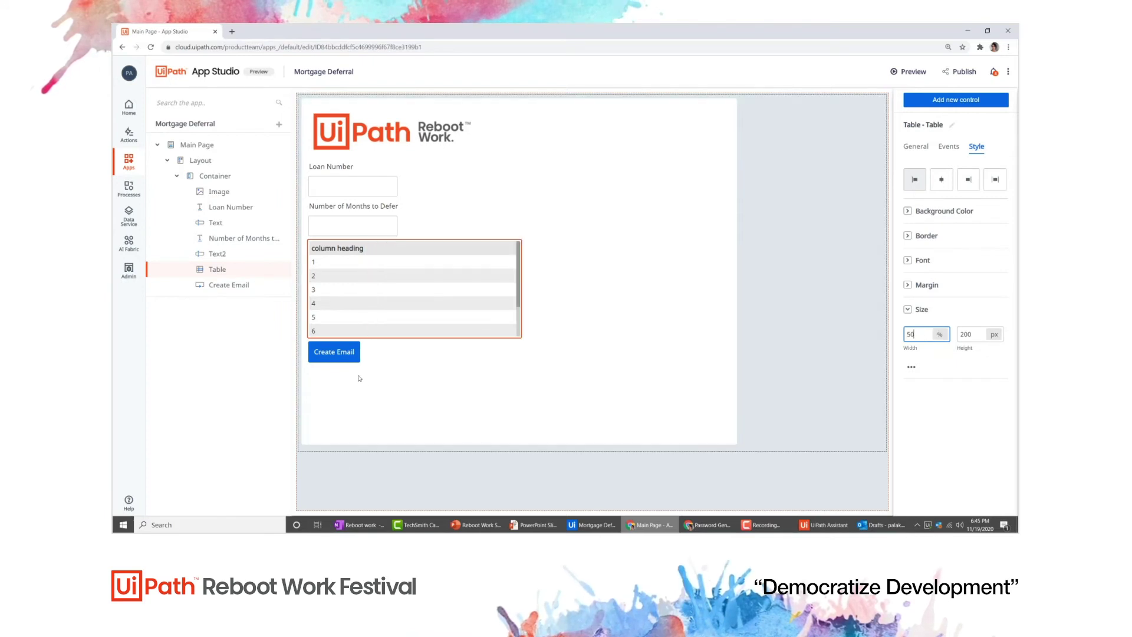
- Change the Create Email button's style to Outlined and center the container's contents horizontally
click(334, 352)
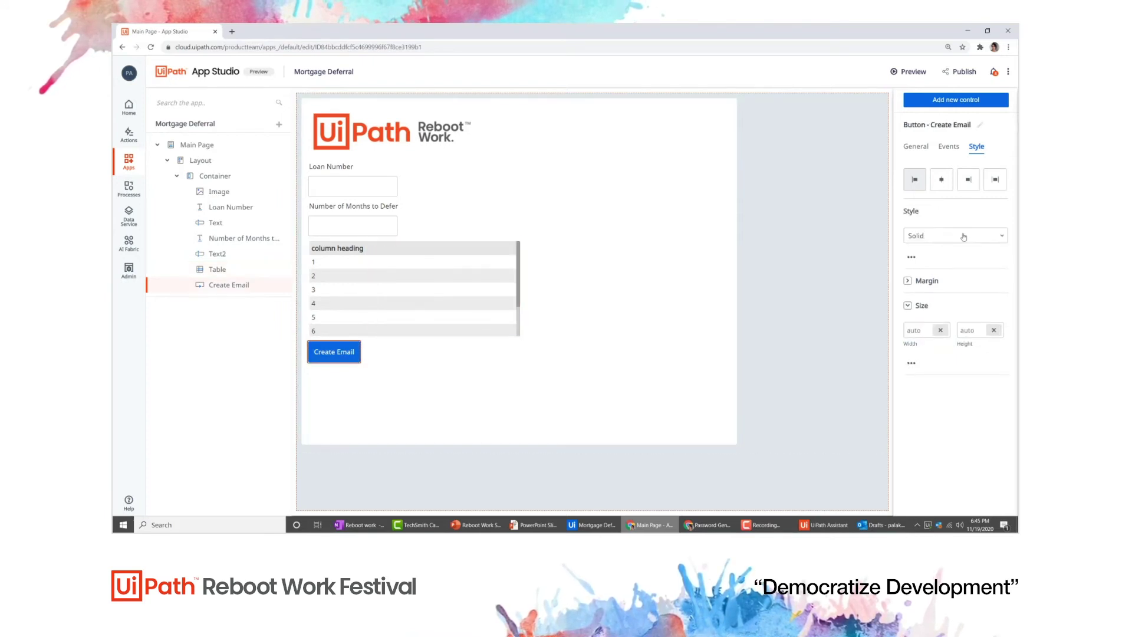
click(964, 236)
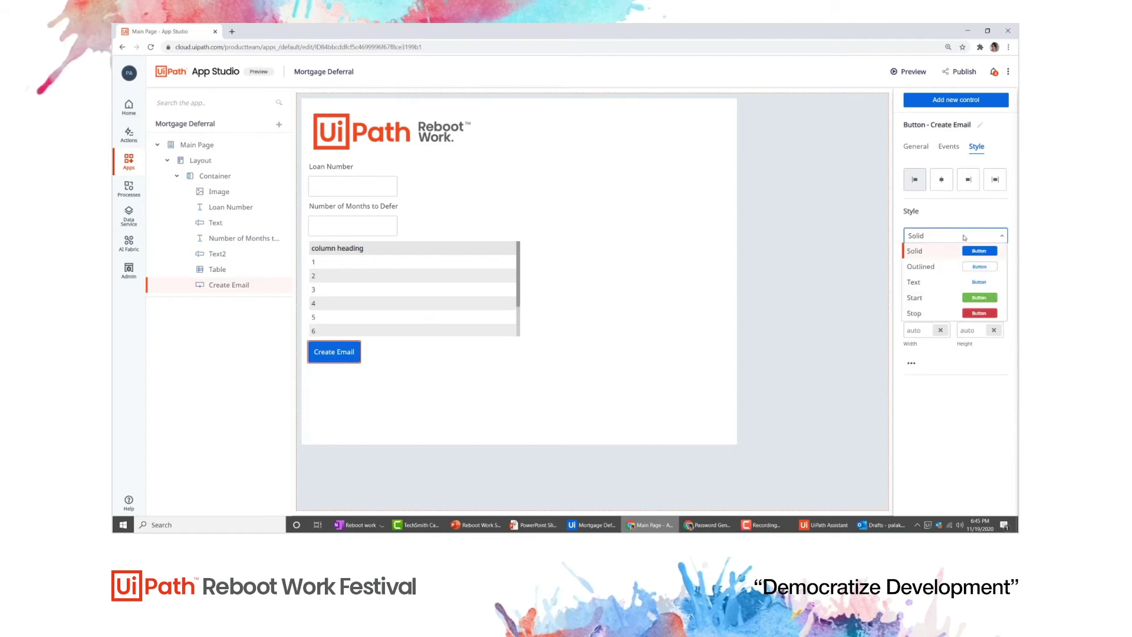
click(968, 272)
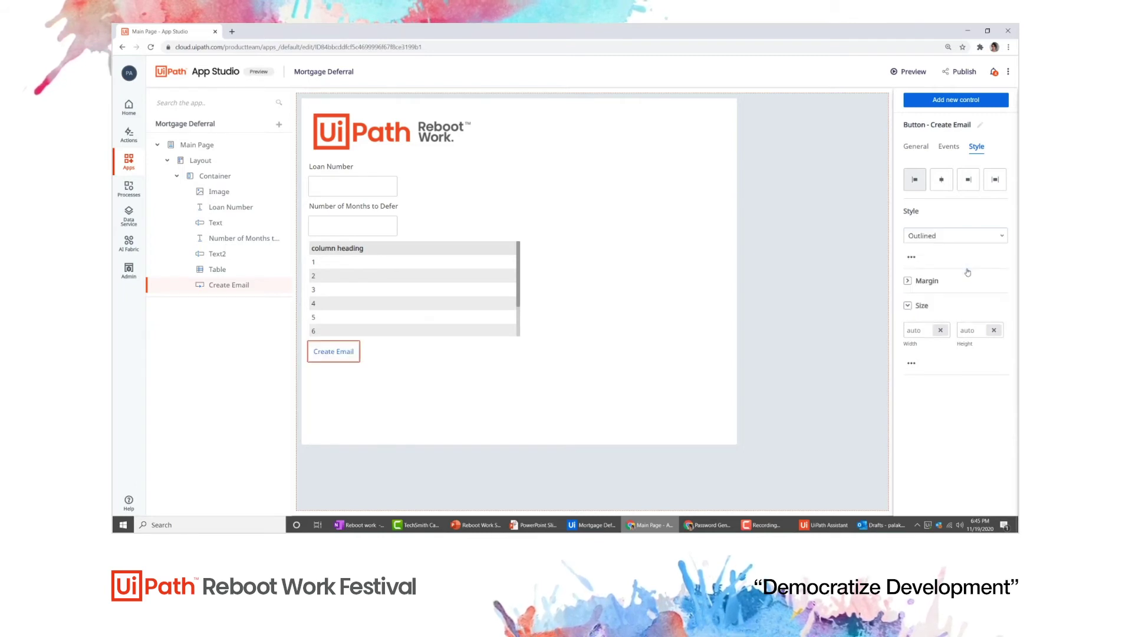
click(577, 252)
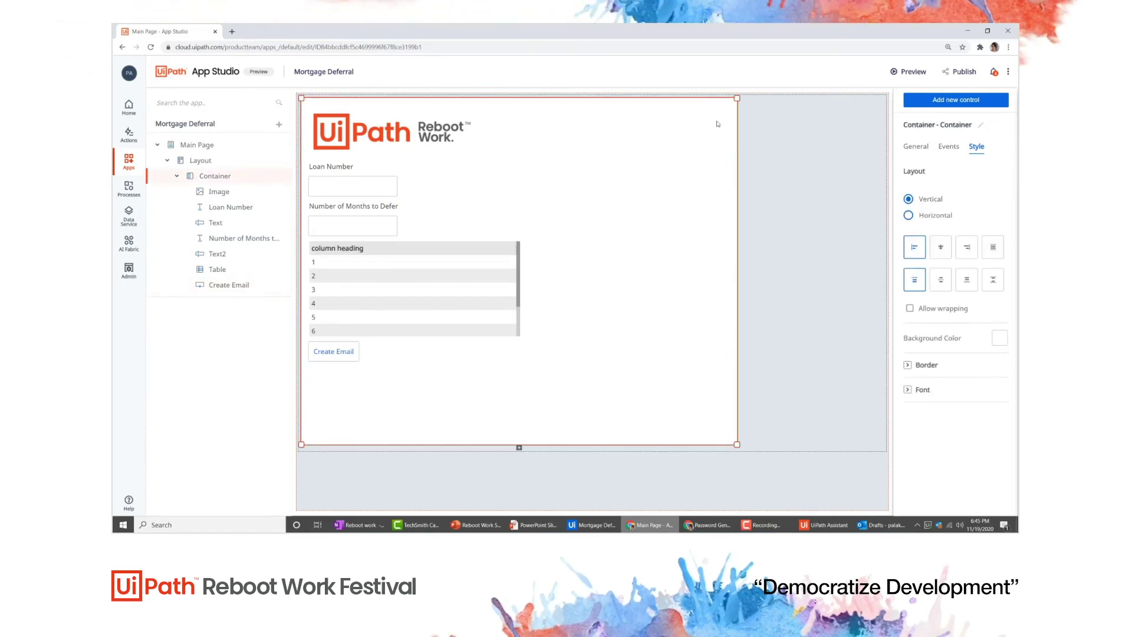
click(940, 247)
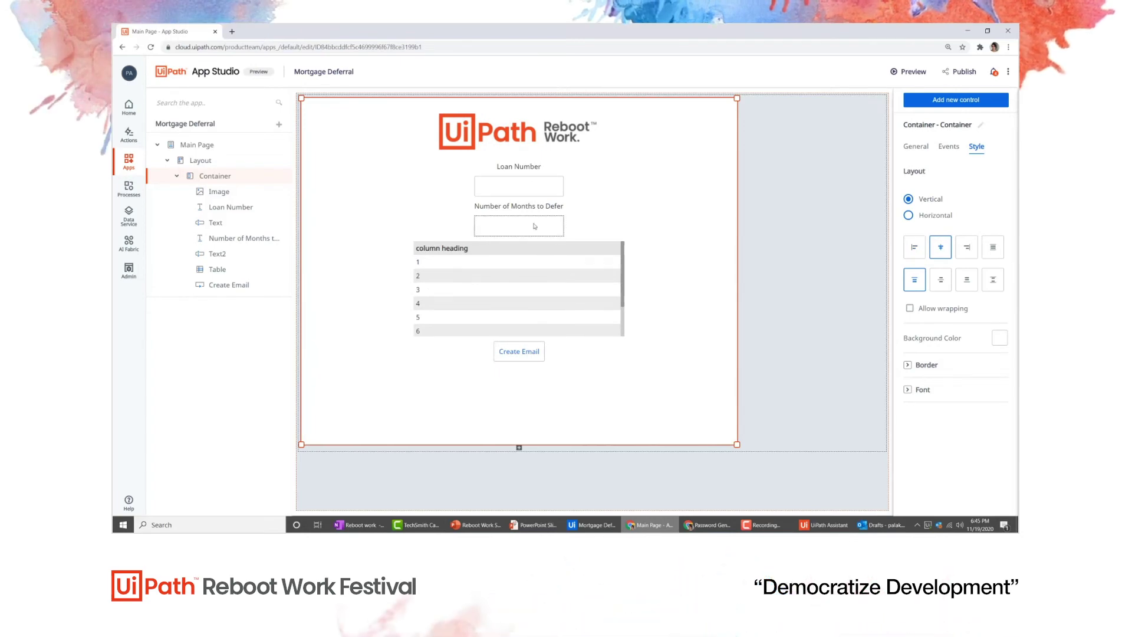
- Add the Mortgage Deferral Calculator and Mortgage Deferral Summary processes from the AppsDemos folder of the productTeam orchestrator to the app
click(279, 125)
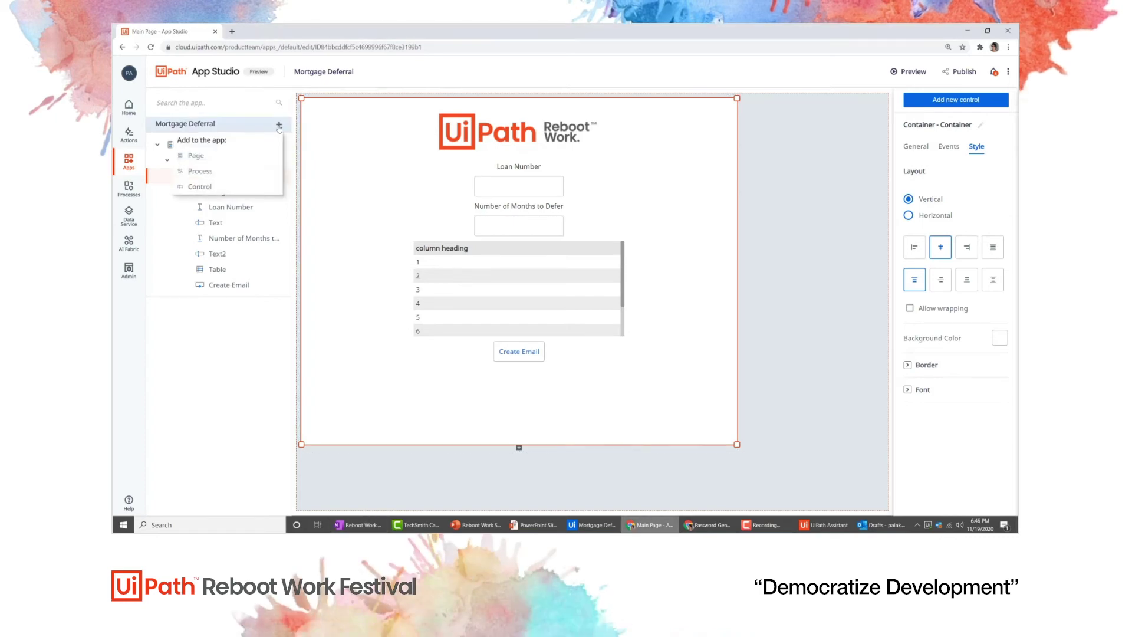
click(242, 172)
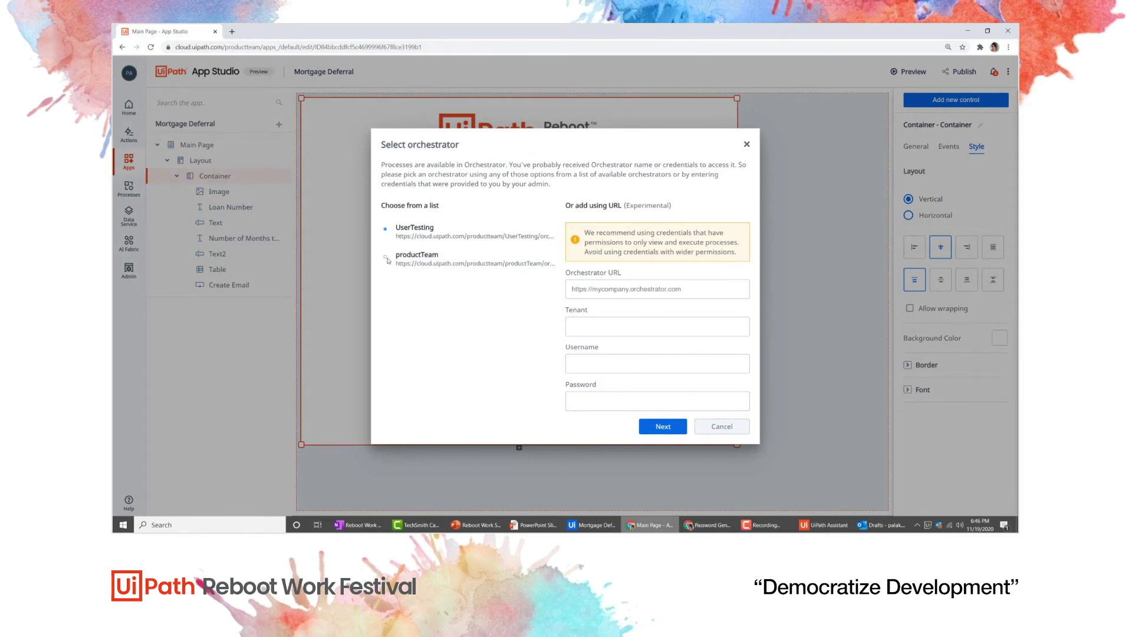
click(649, 423)
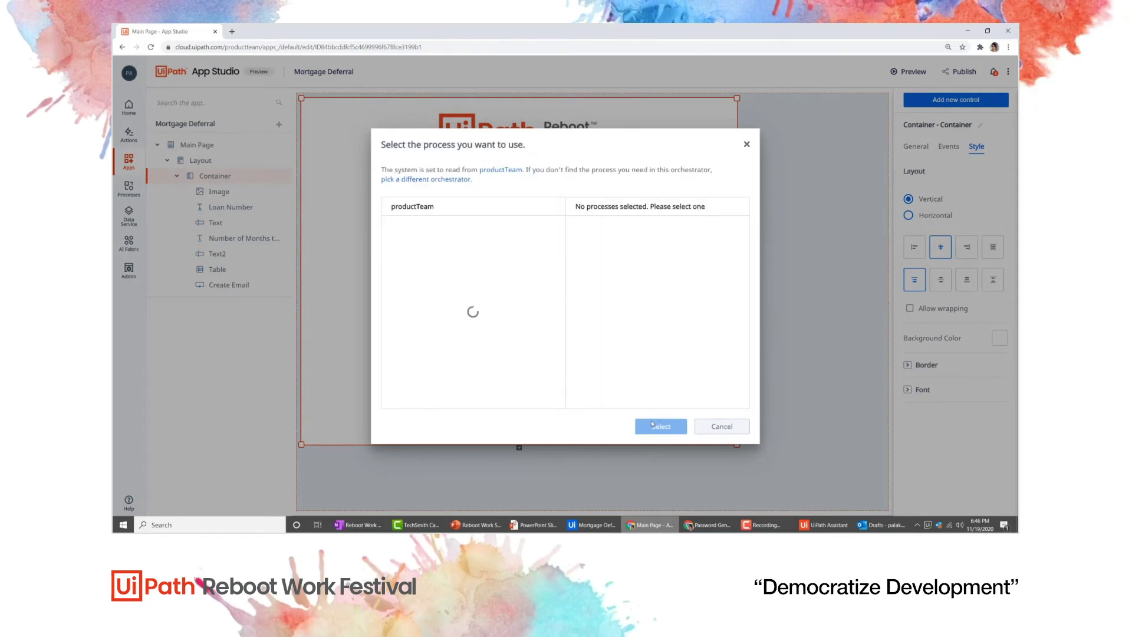
click(393, 245)
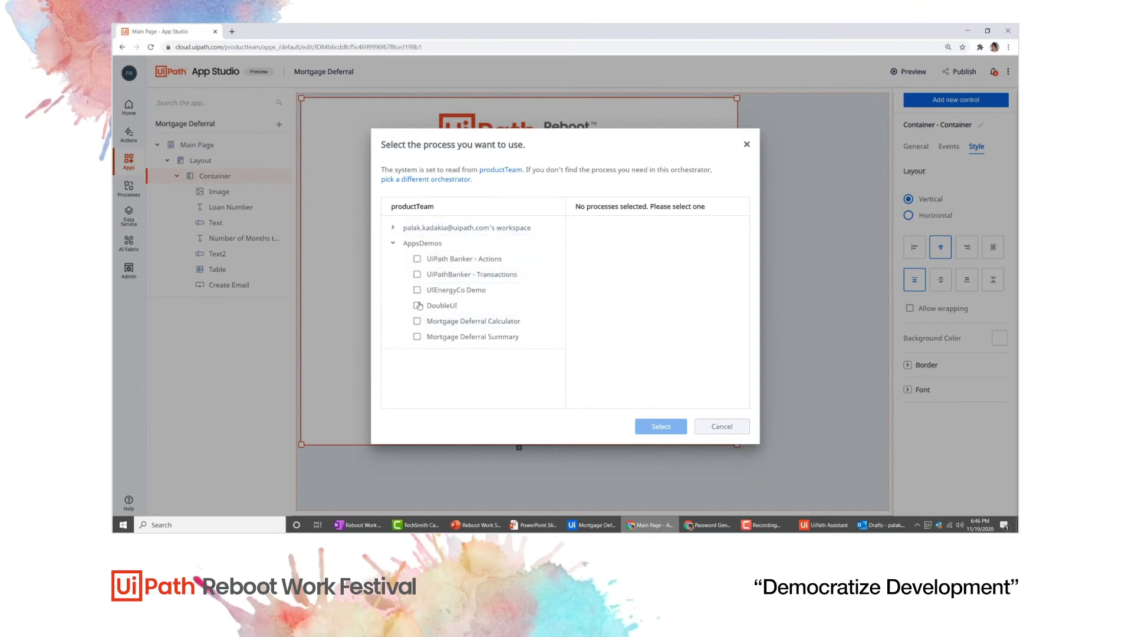
click(417, 322)
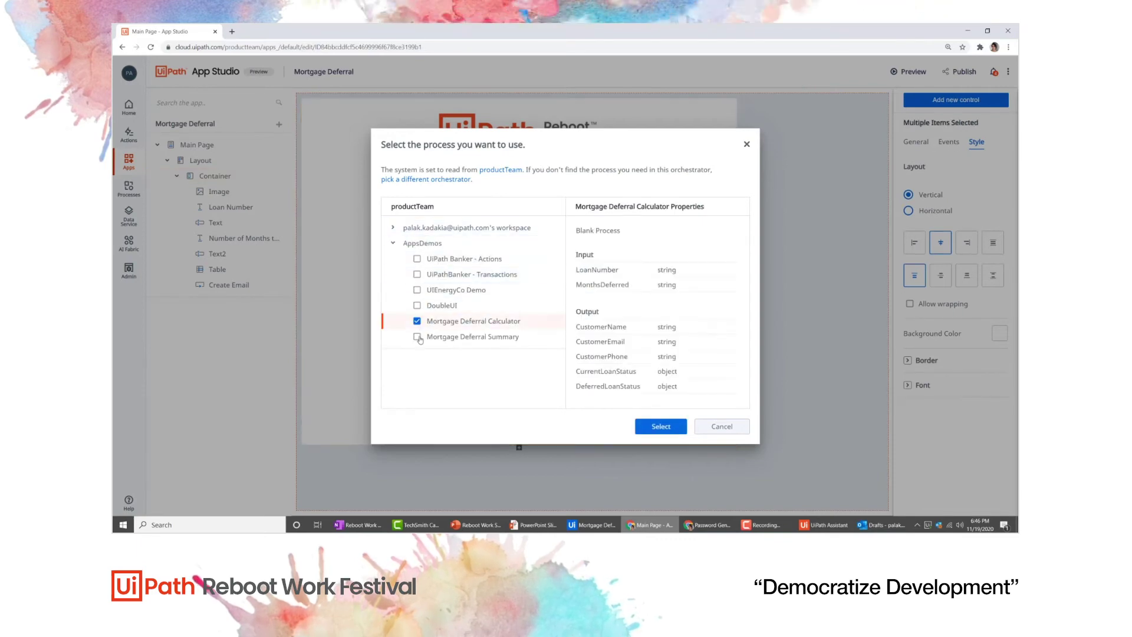
click(417, 337)
click(661, 427)
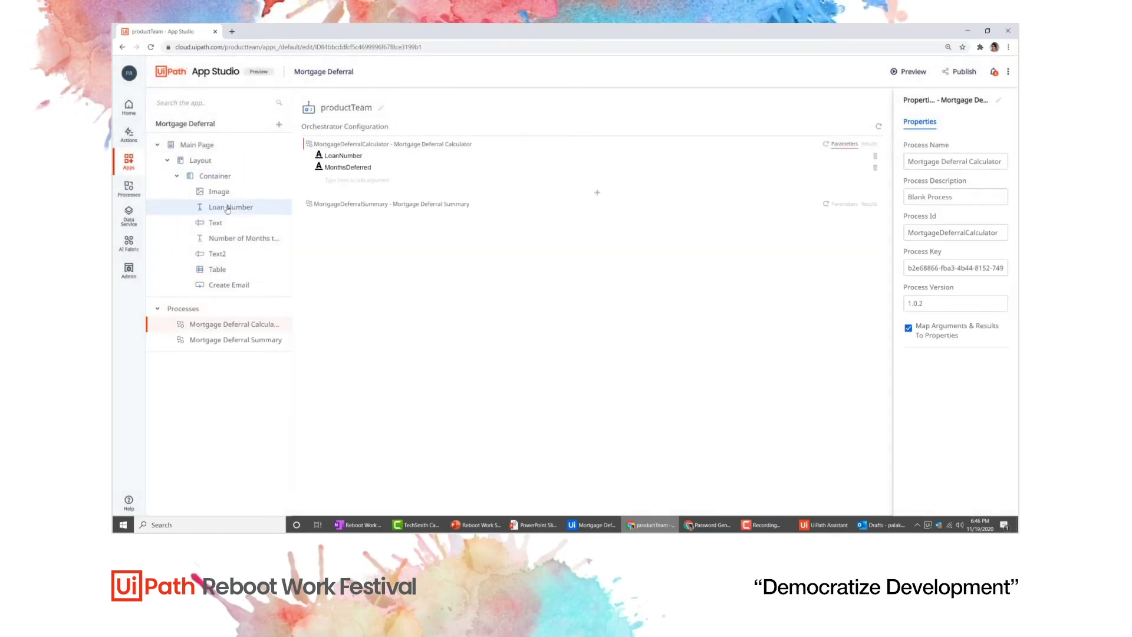
- Return to the main page and set the table's data source to the Mortgage Deferral Calculator's CurrentLoanStatus output
click(227, 208)
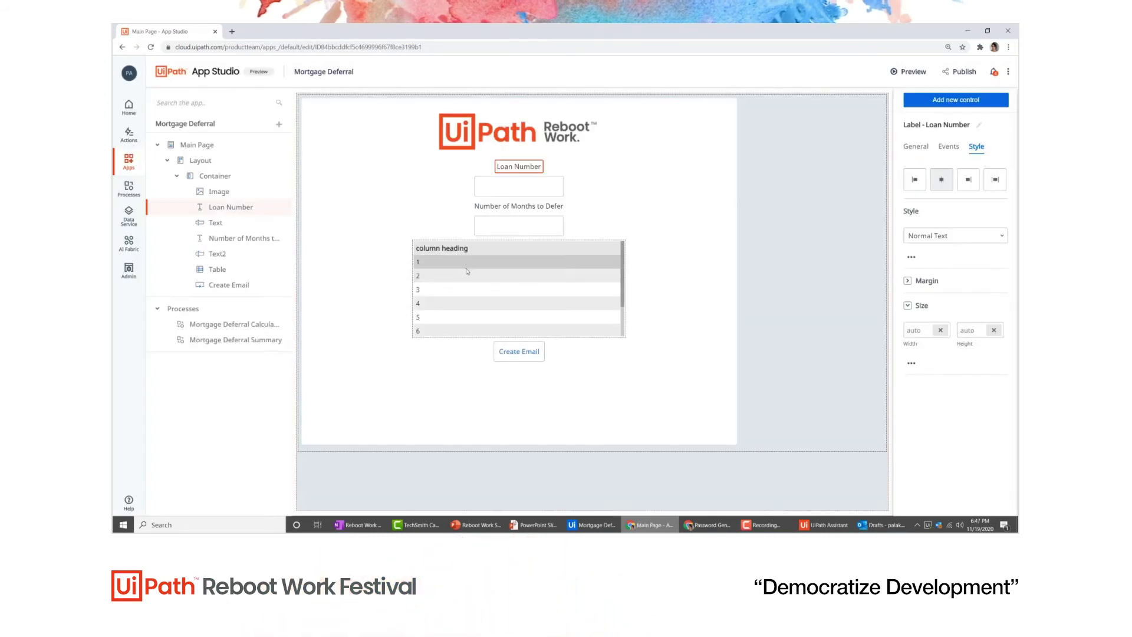
click(467, 272)
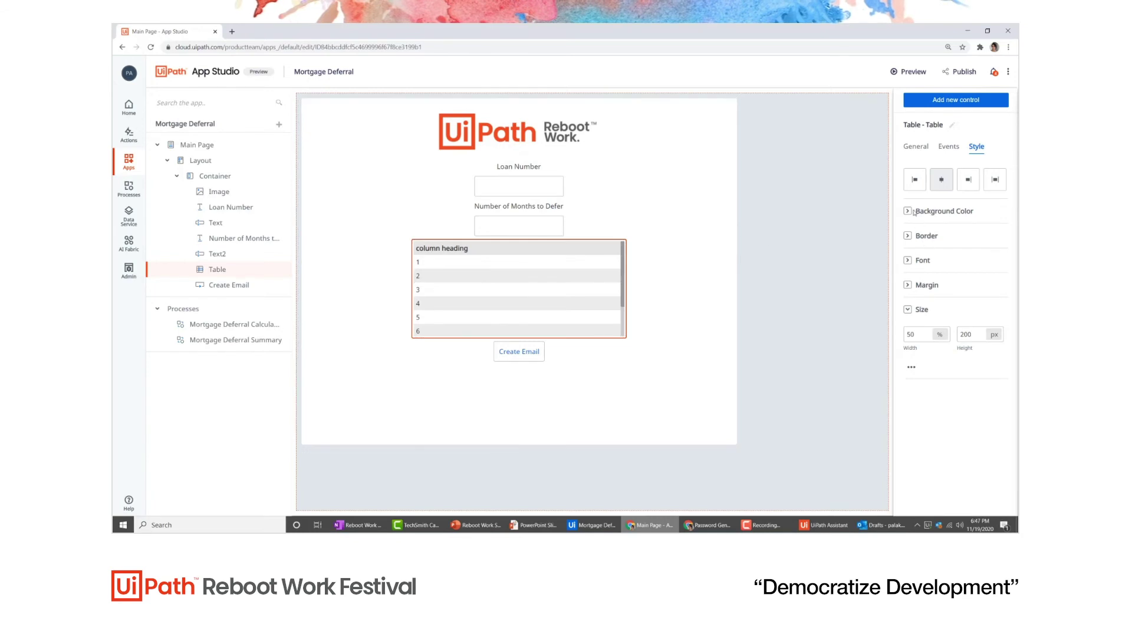
click(913, 148)
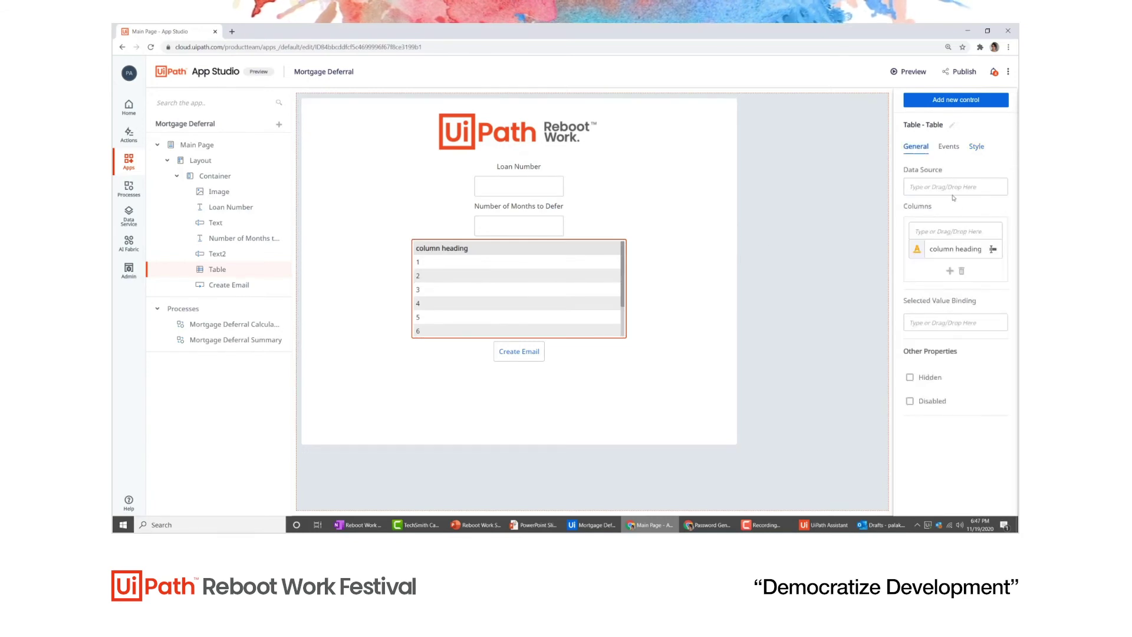
click(931, 185)
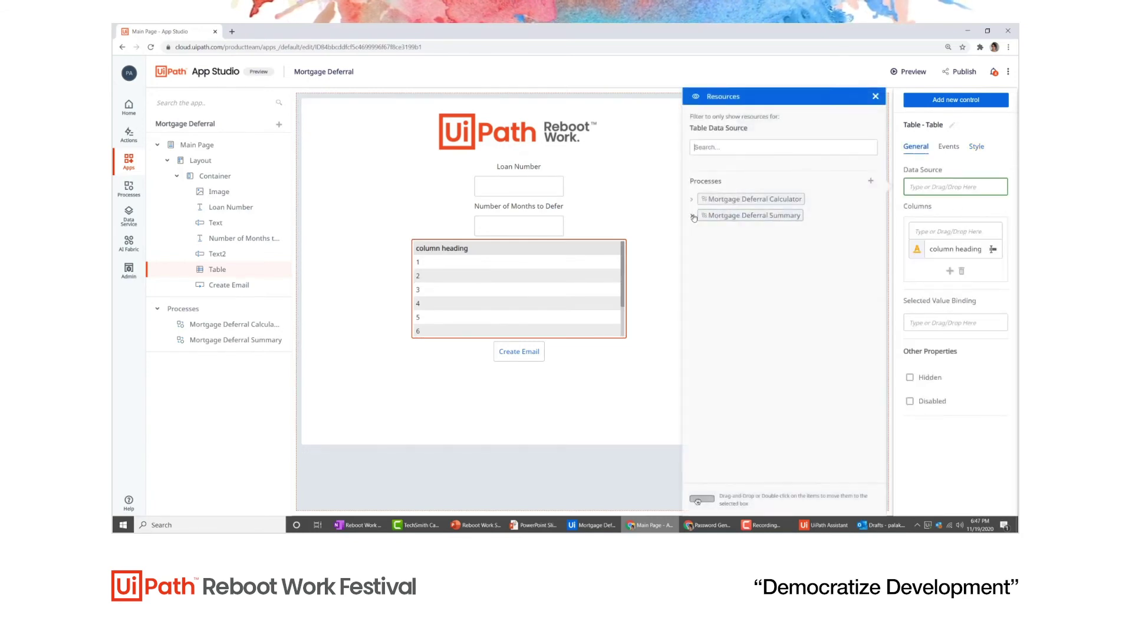
click(693, 201)
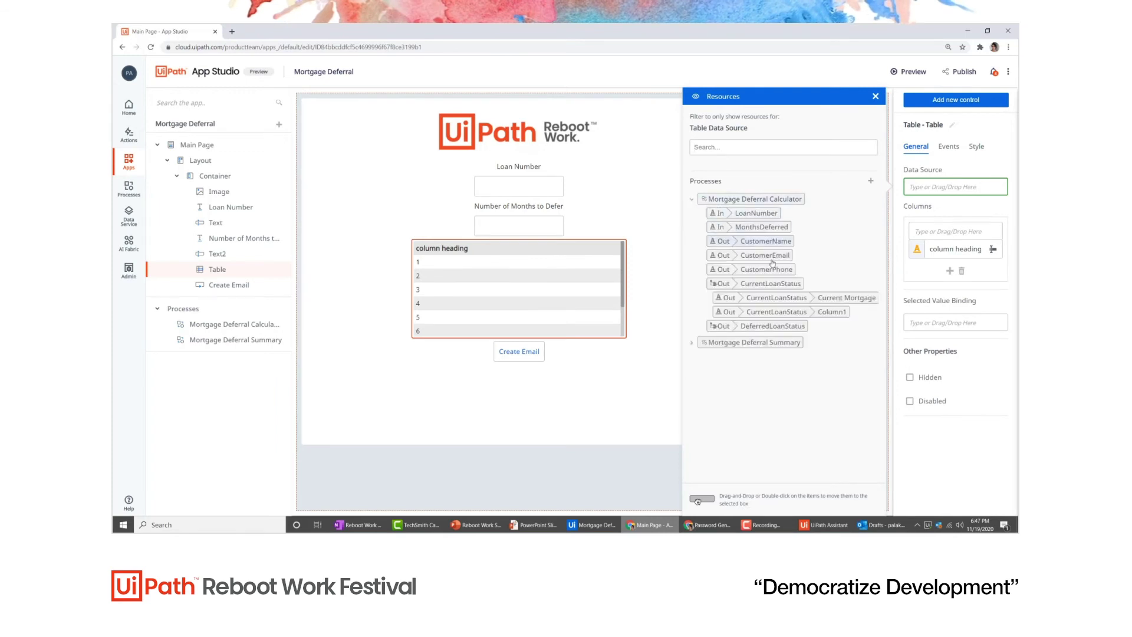
double_click(755, 284)
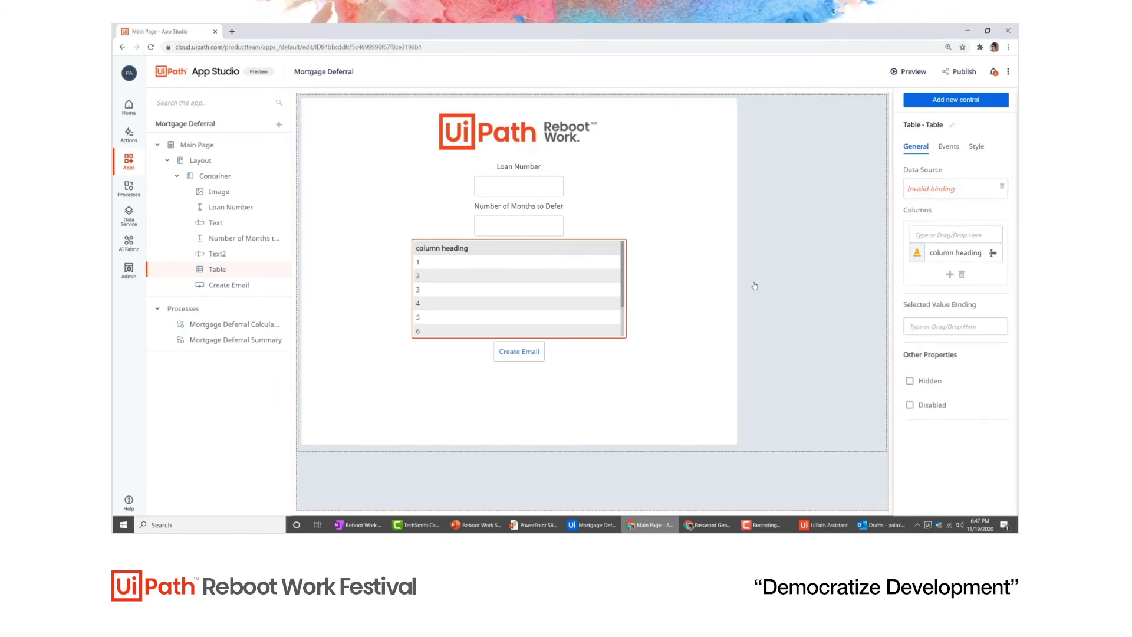
- Bind the table's first column to Current Mortgage and an added second column to Column1, with the second heading left blank
click(935, 247)
double_click(833, 298)
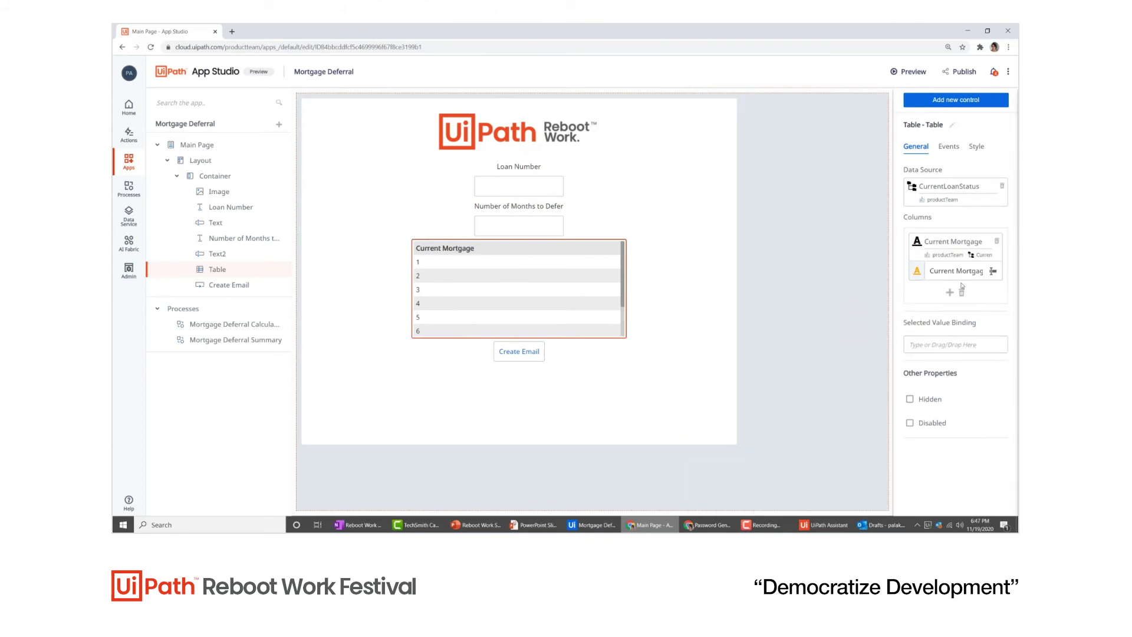
click(950, 293)
click(951, 295)
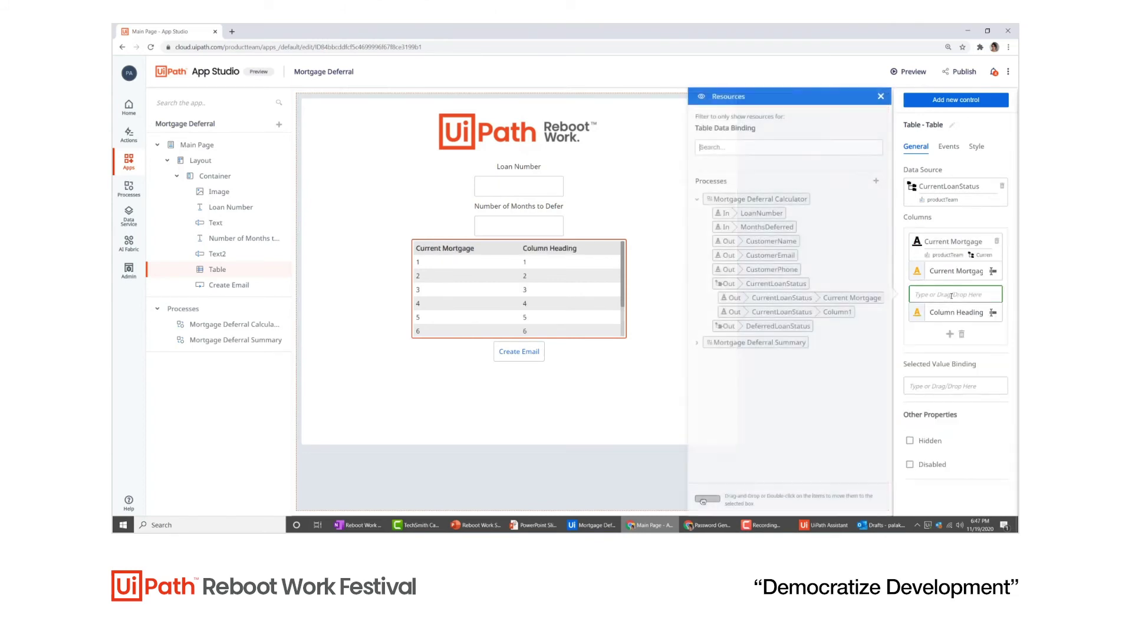
double_click(815, 374)
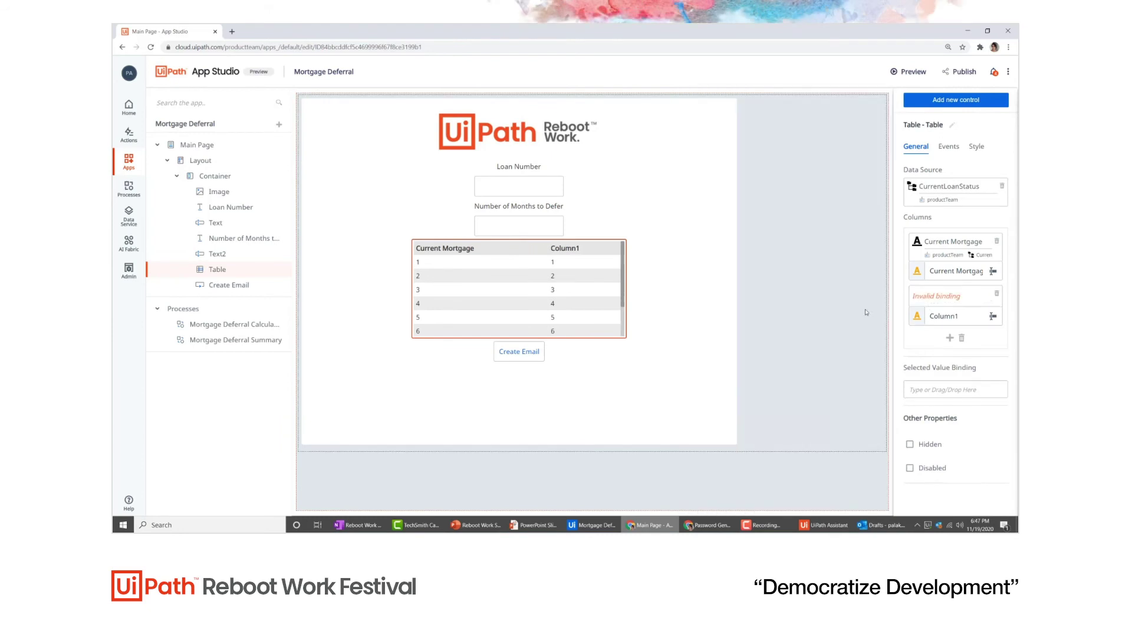
double_click(961, 324)
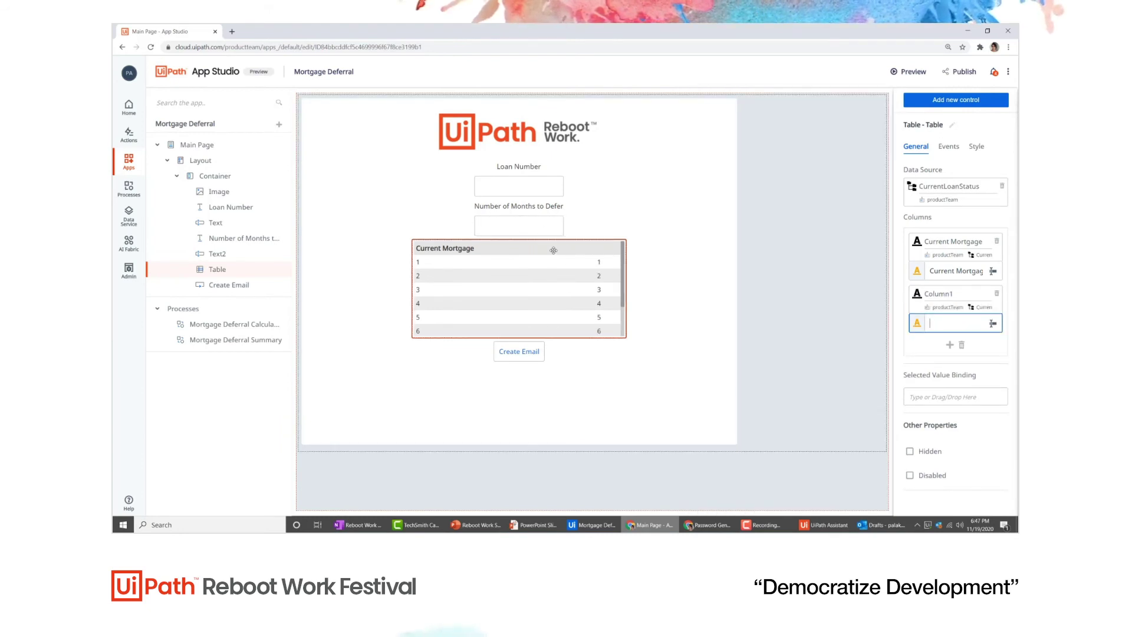
- Create a value-changed rule on the Number of Months to Defer textbox that starts the Mortgage Deferral Calculator process
click(515, 229)
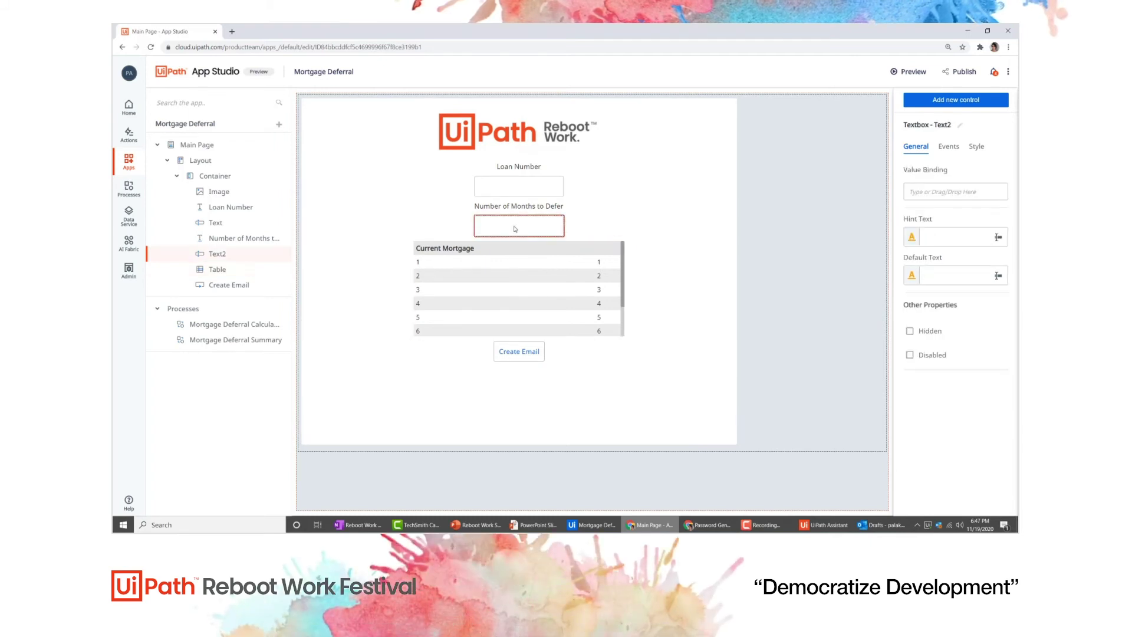
click(950, 148)
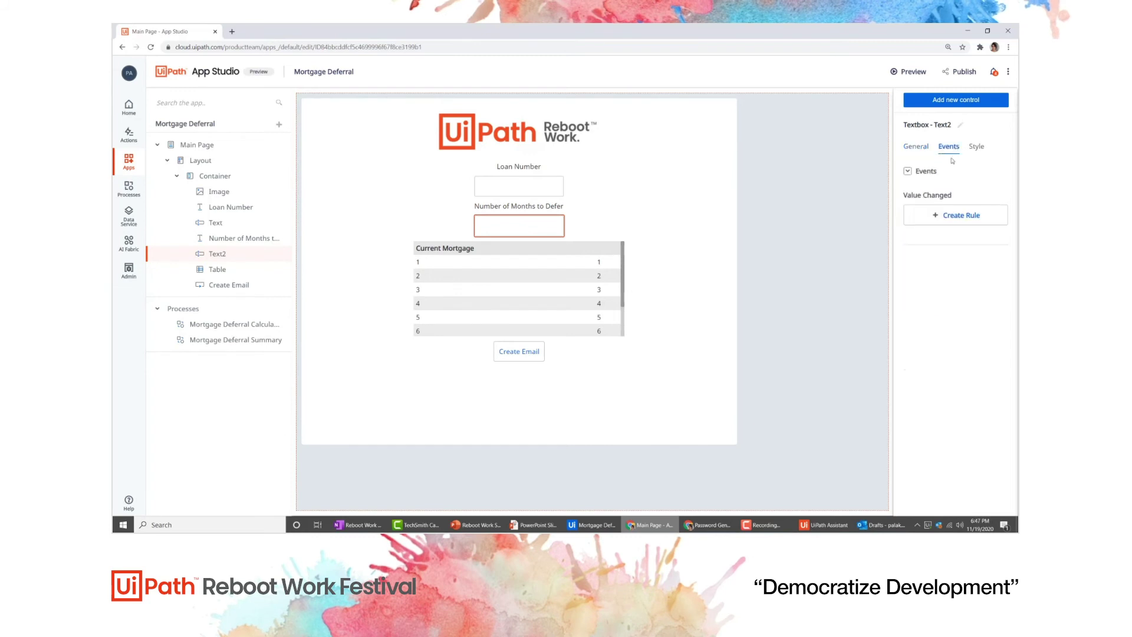
click(950, 215)
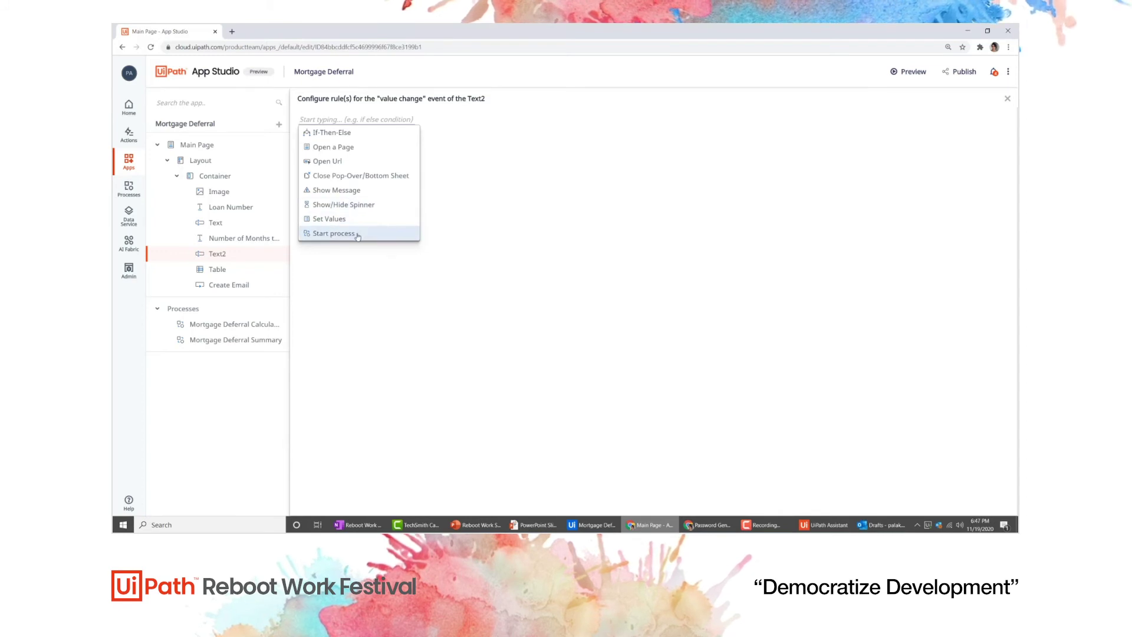
click(334, 233)
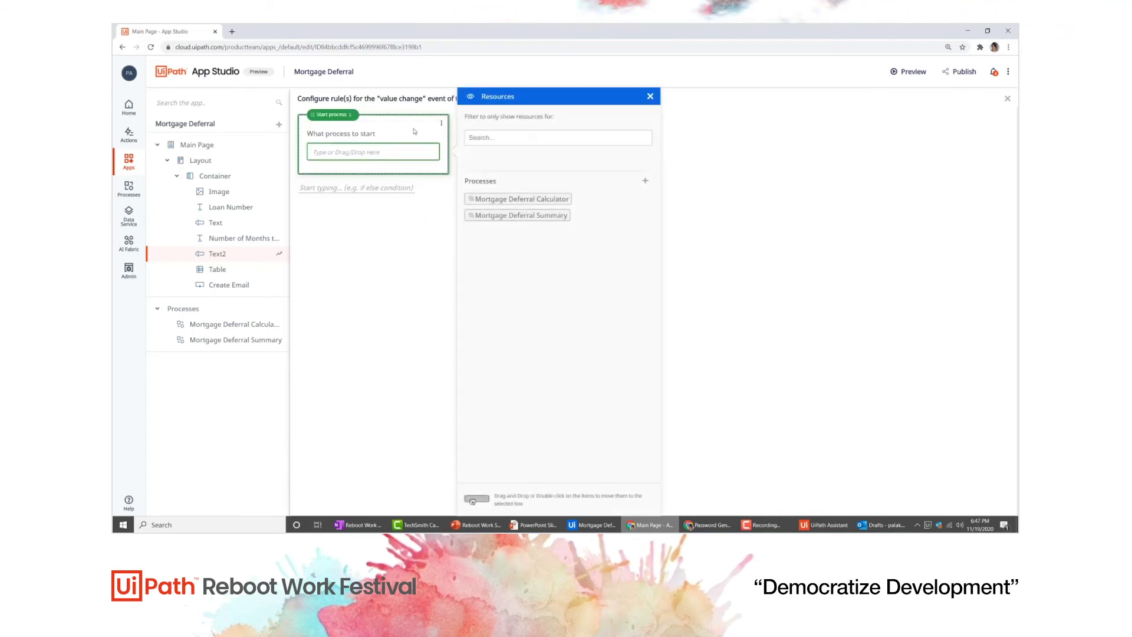
double_click(518, 202)
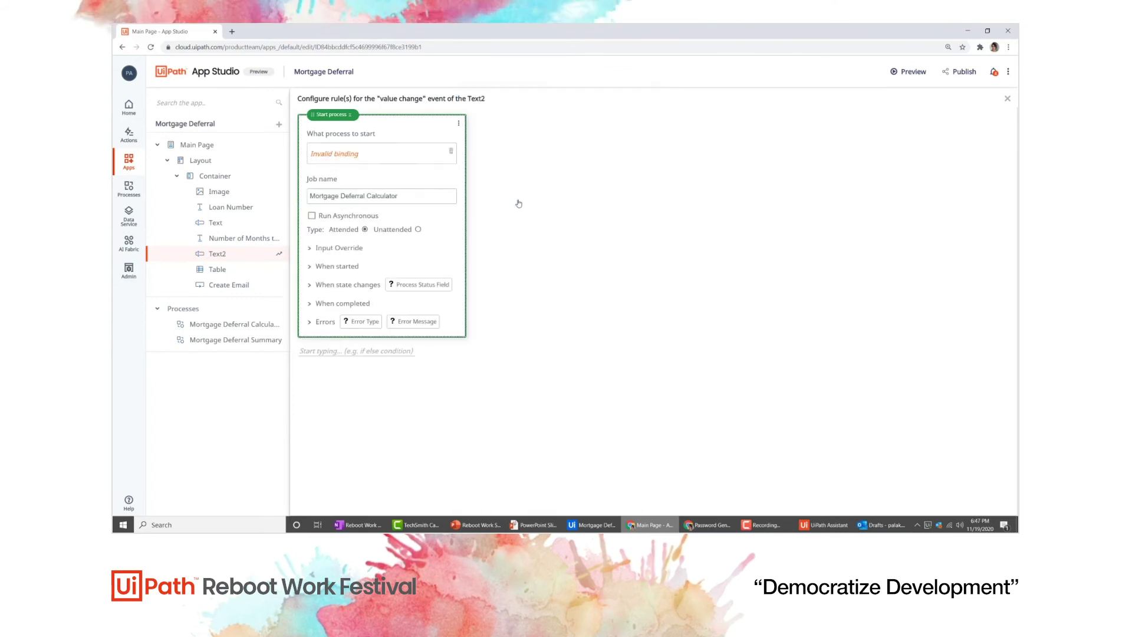
- Add an input override to the process start that maps LoanNumber to the value of the Main Page's Text control
click(311, 256)
click(364, 276)
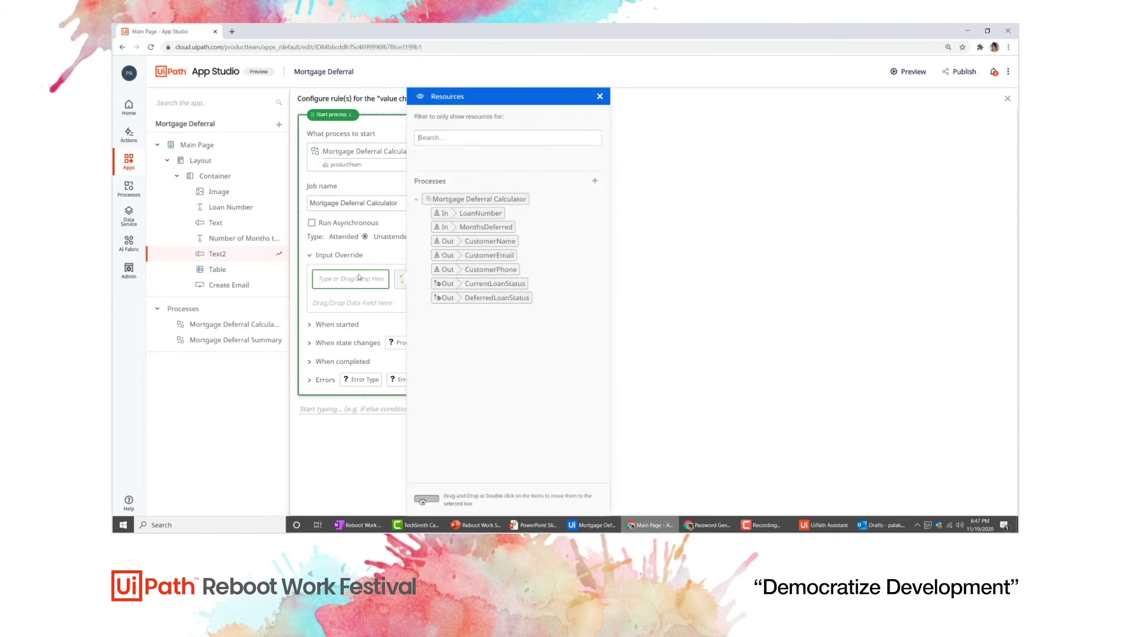
double_click(460, 216)
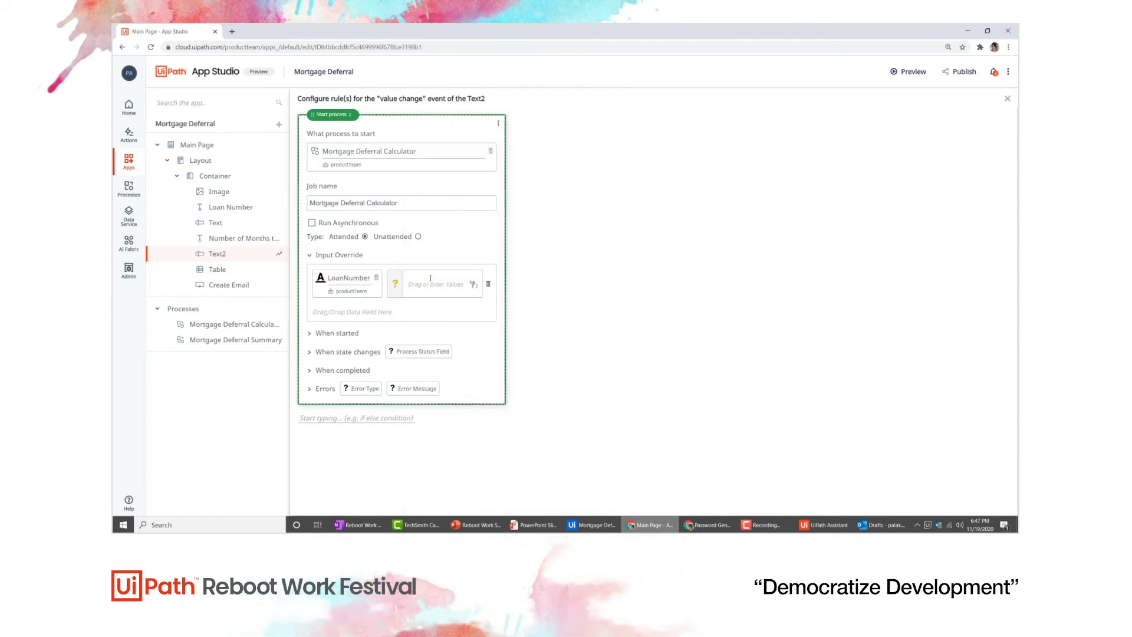
click(454, 286)
click(473, 284)
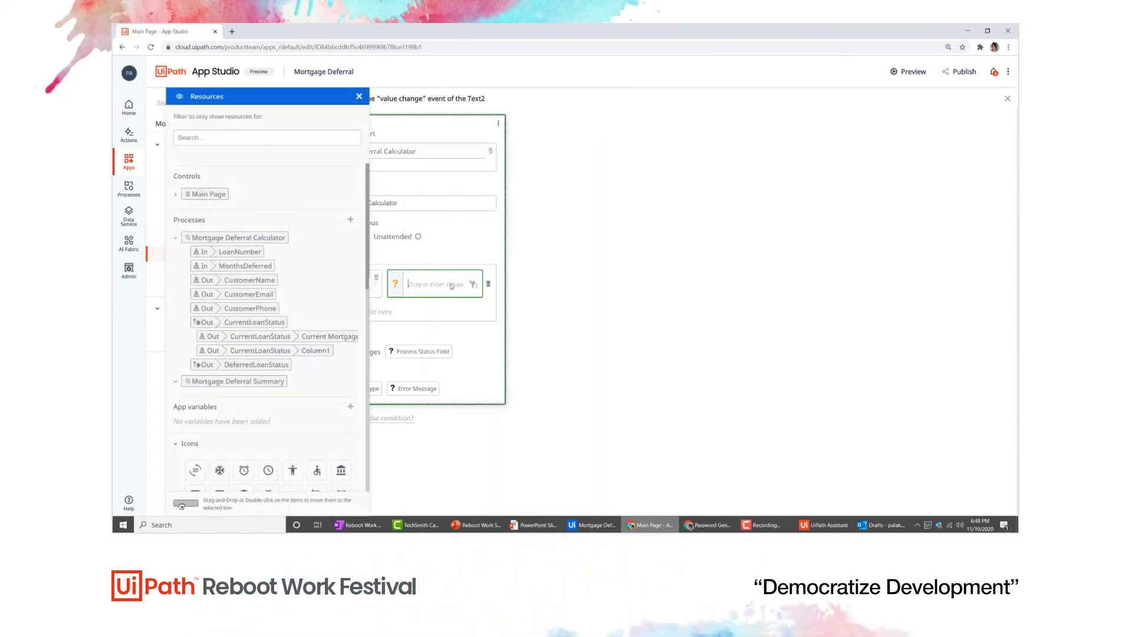
scroll(219, 271, down, 5)
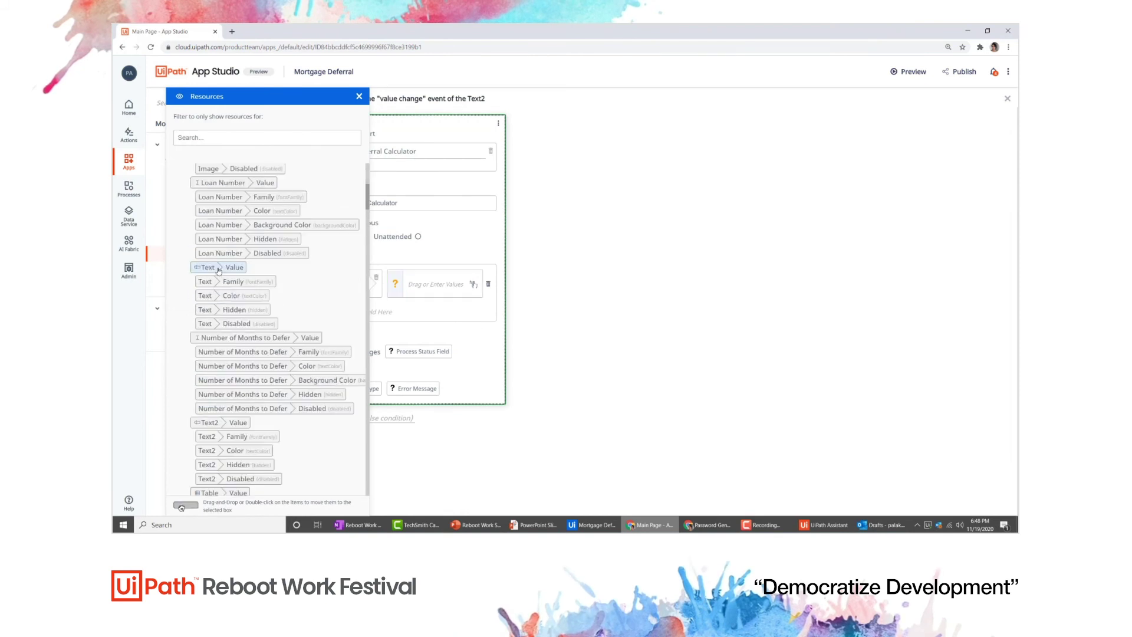
double_click(218, 271)
- Add a second input override that maps MonthsDeferred to the value of the Main Page's Text2 control
click(383, 317)
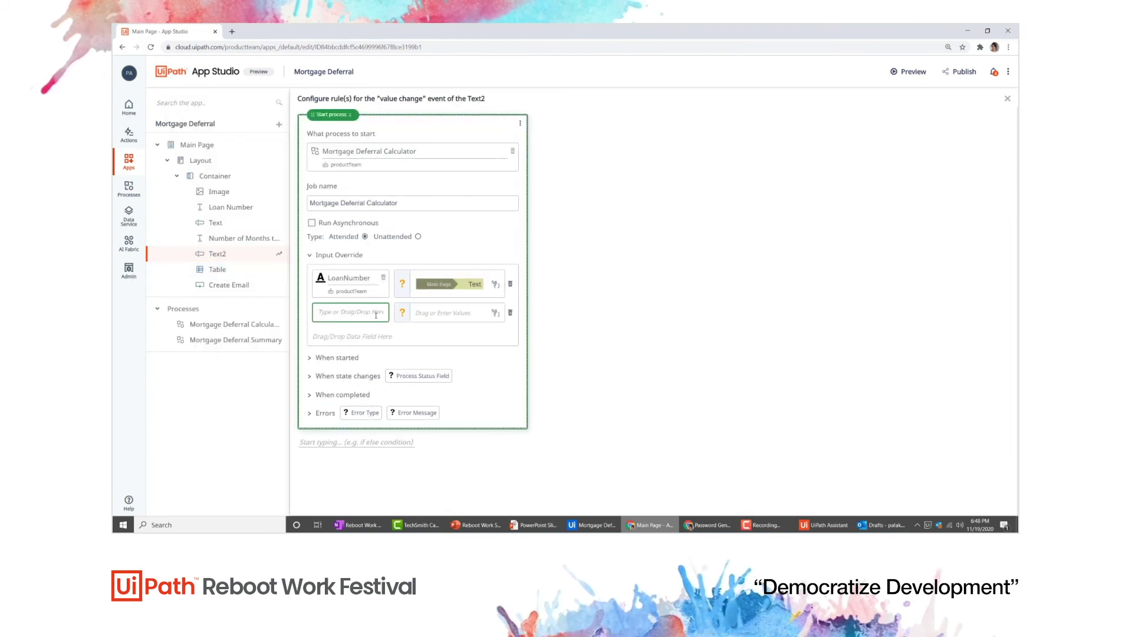
click(377, 314)
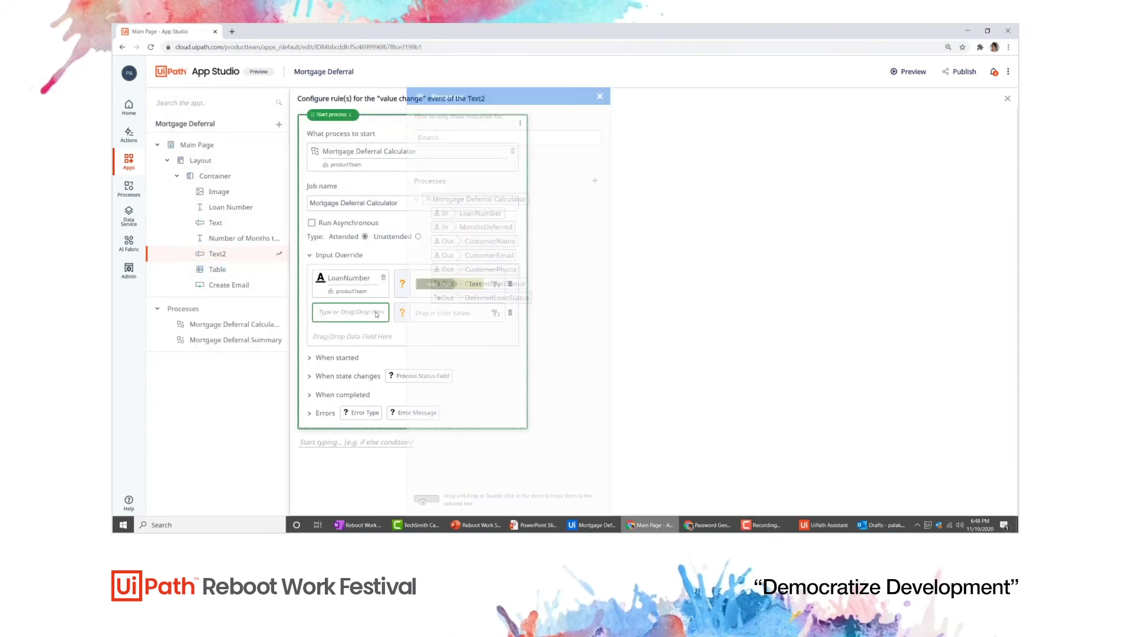
double_click(449, 230)
click(446, 317)
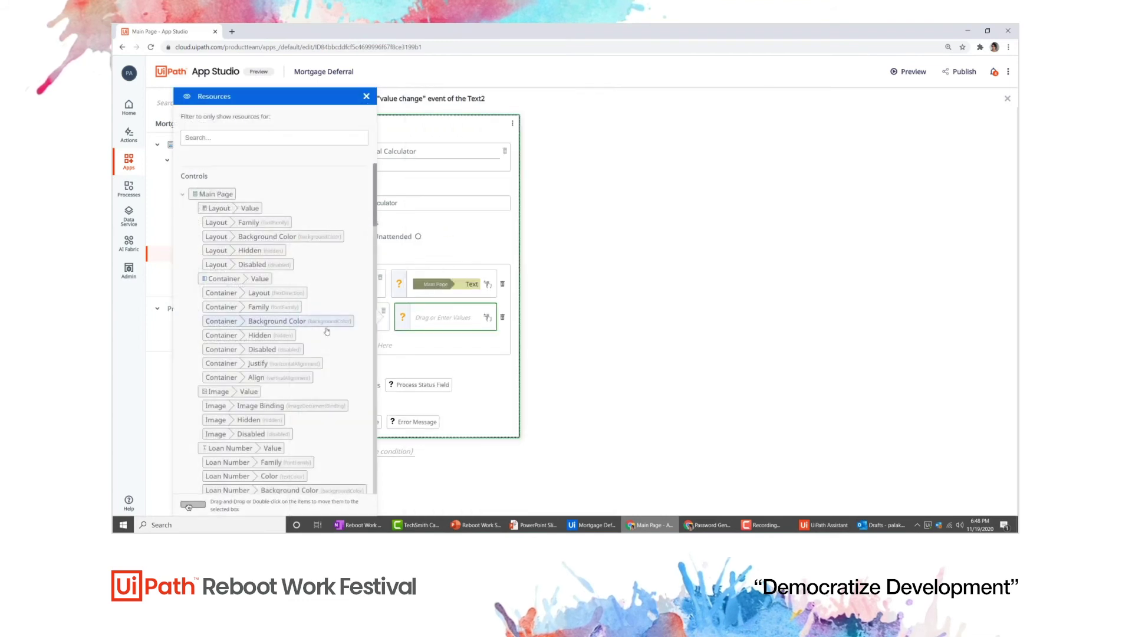
scroll(324, 331, down, 5)
scroll(324, 331, down, 5)
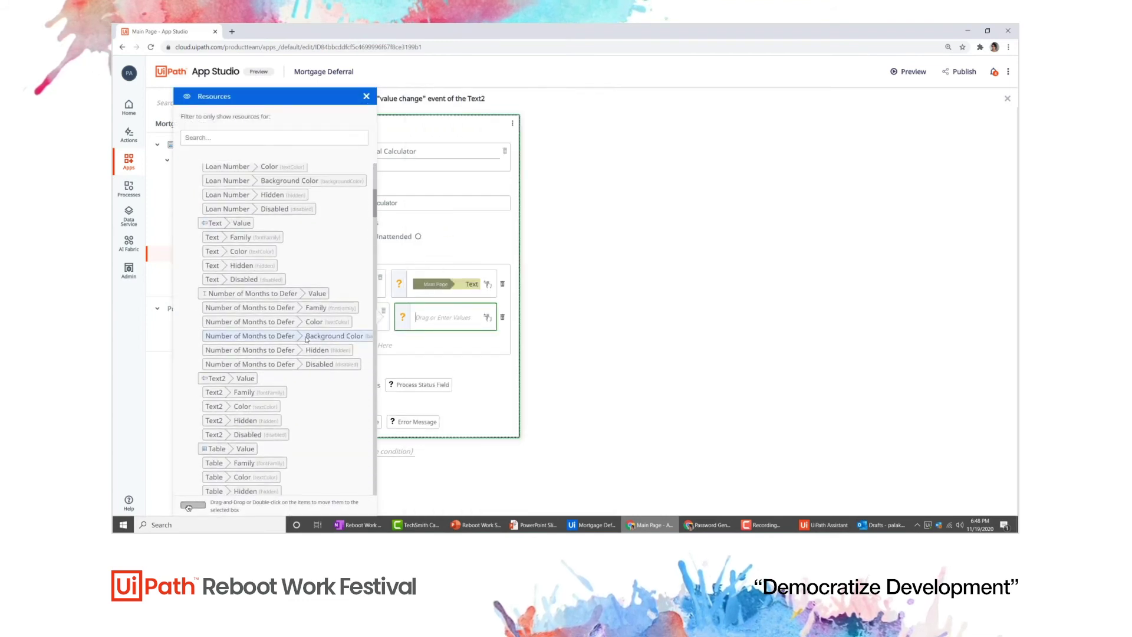
scroll(307, 346, down, 1)
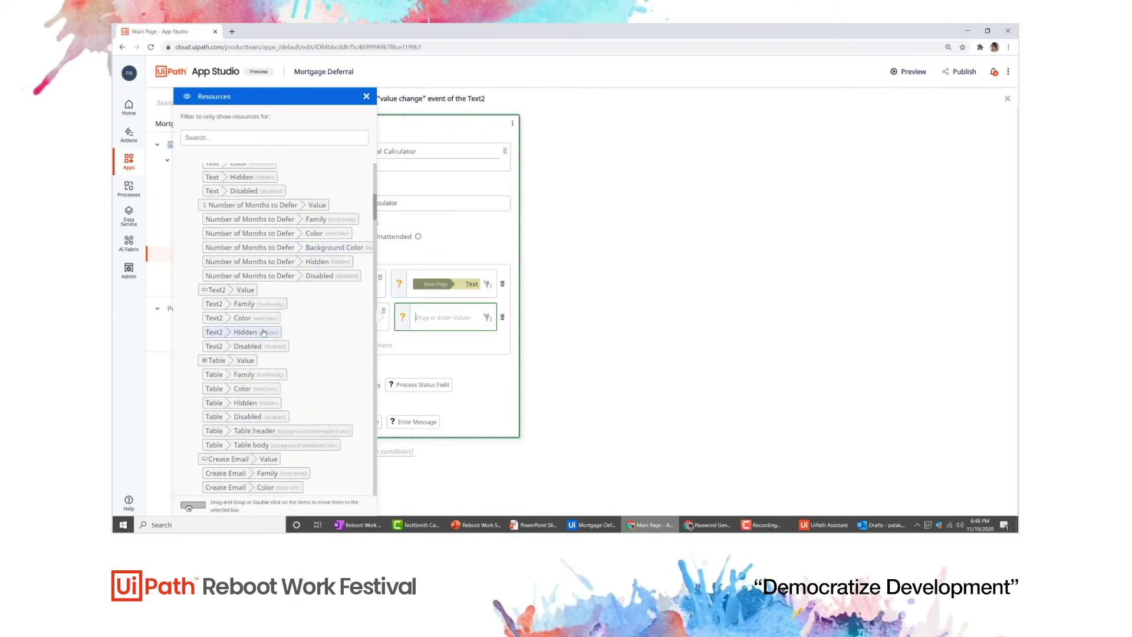
double_click(224, 291)
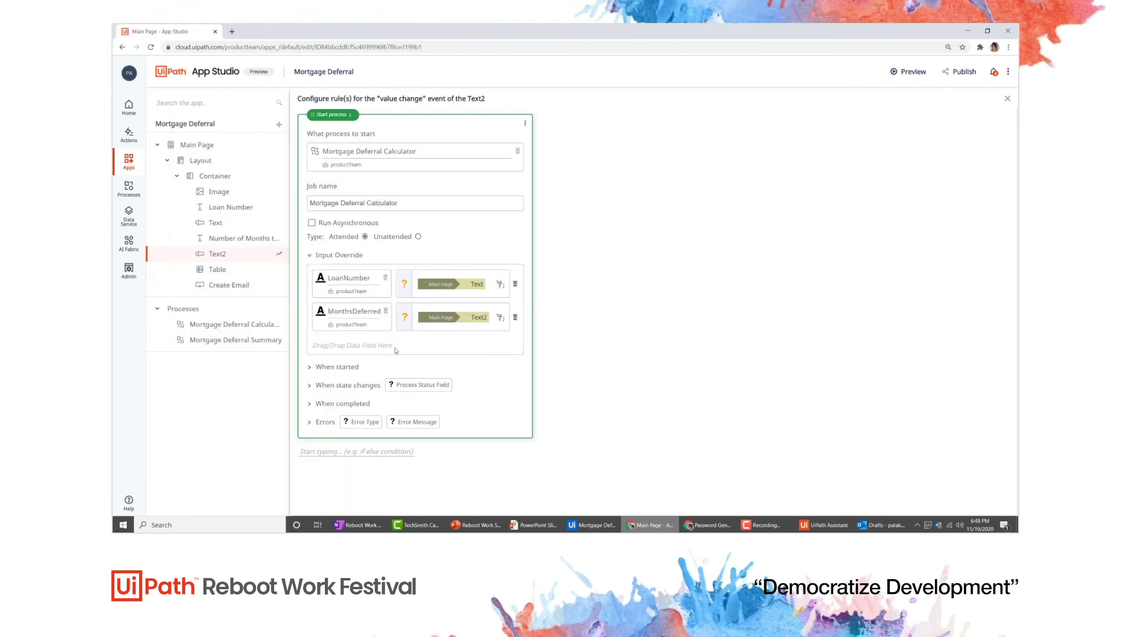
- Show a spinner with the message "Calculating..." when the calculator process has started
click(349, 367)
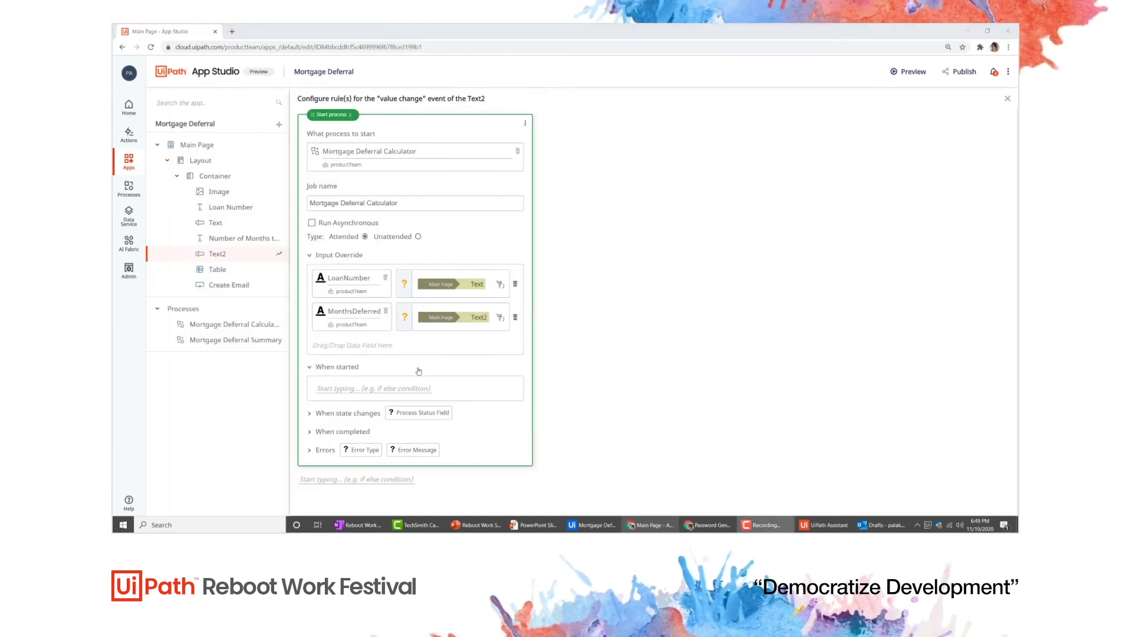
click(391, 387)
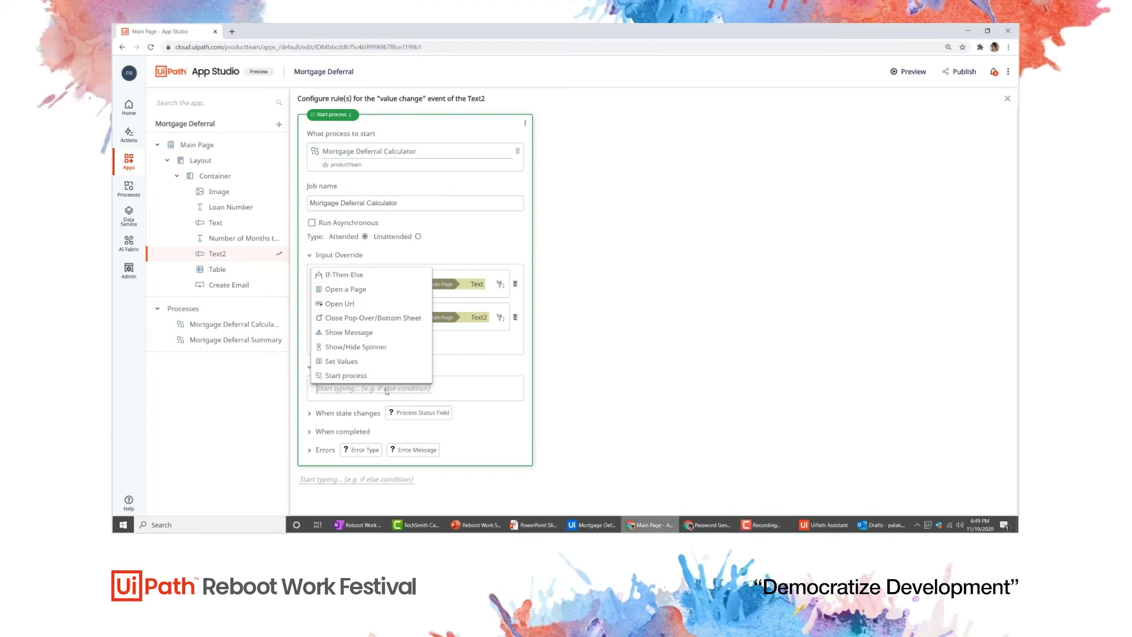
click(364, 347)
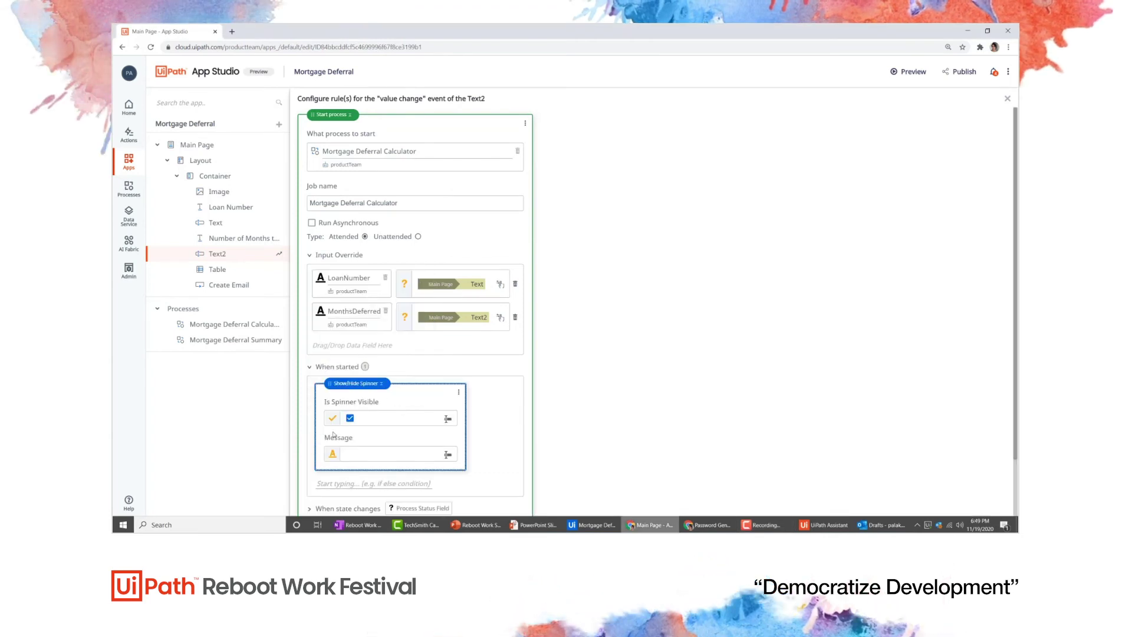
click(355, 453)
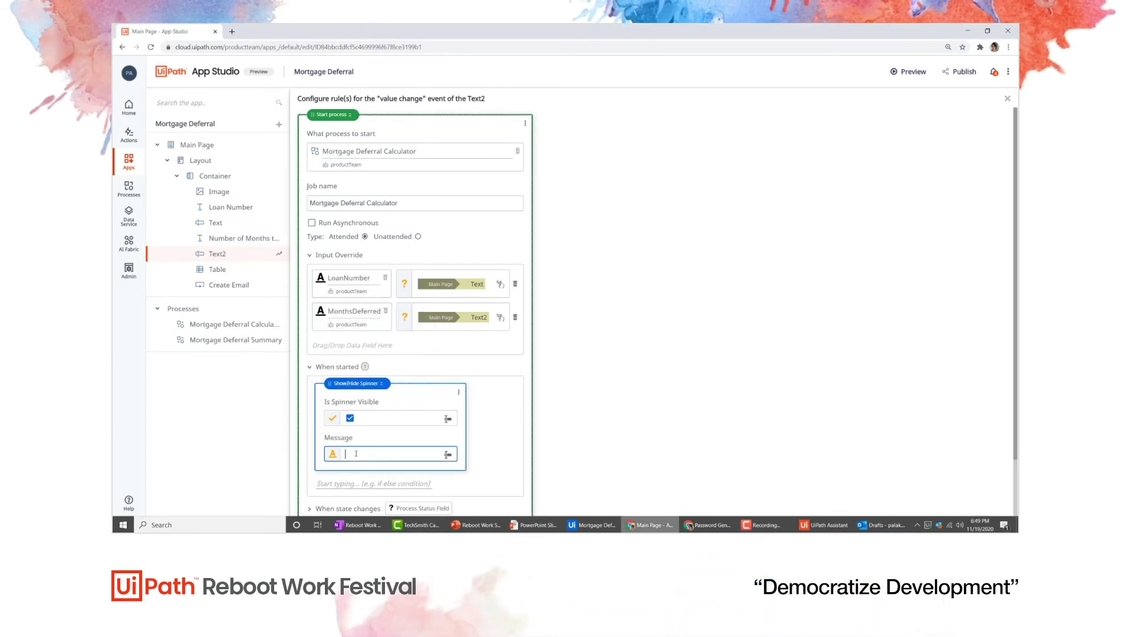
text(Calculating...)
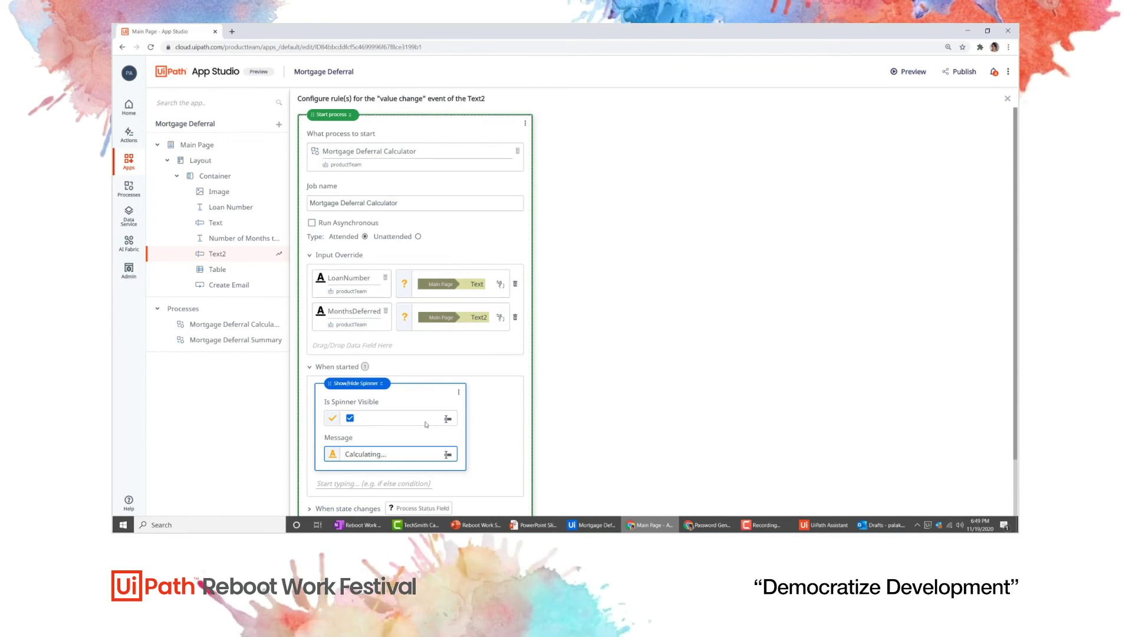
- Hide the spinner when the calculator process completes by adding a Show/Hide Spinner action with Is Spinner Visible unchecked
scroll(426, 424, down, 1)
click(363, 464)
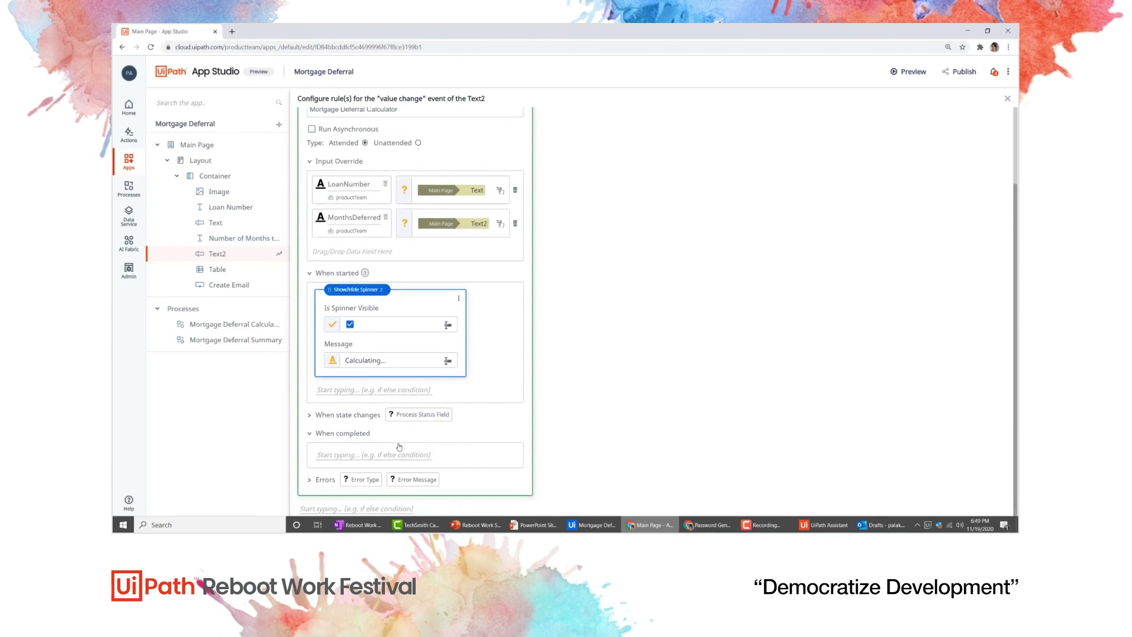
click(362, 455)
click(356, 413)
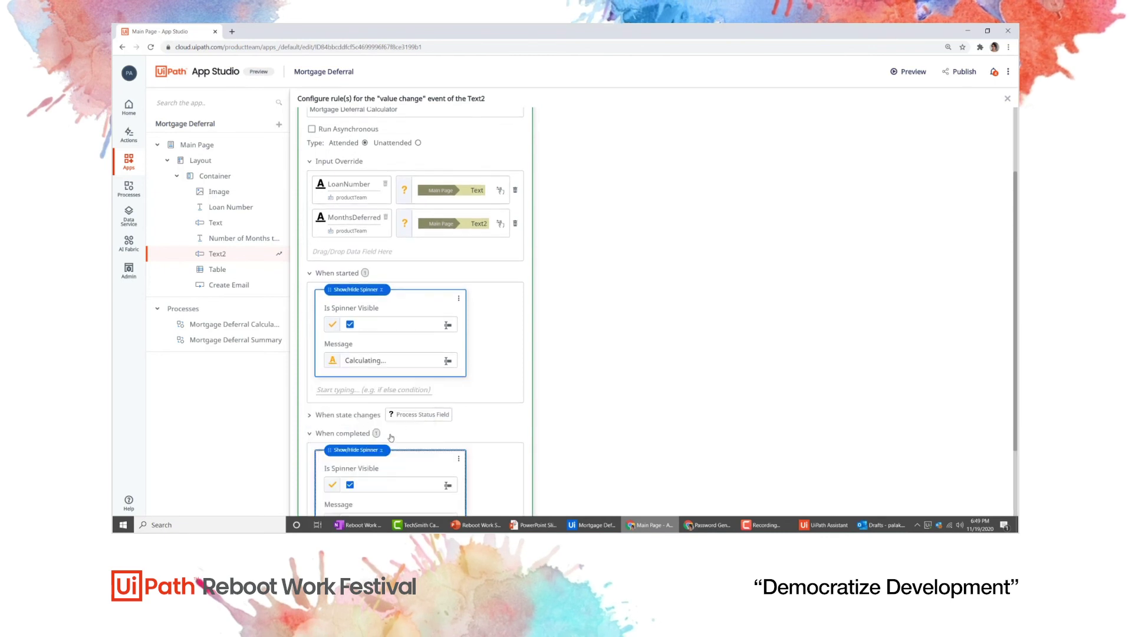
scroll(341, 420, down, 1)
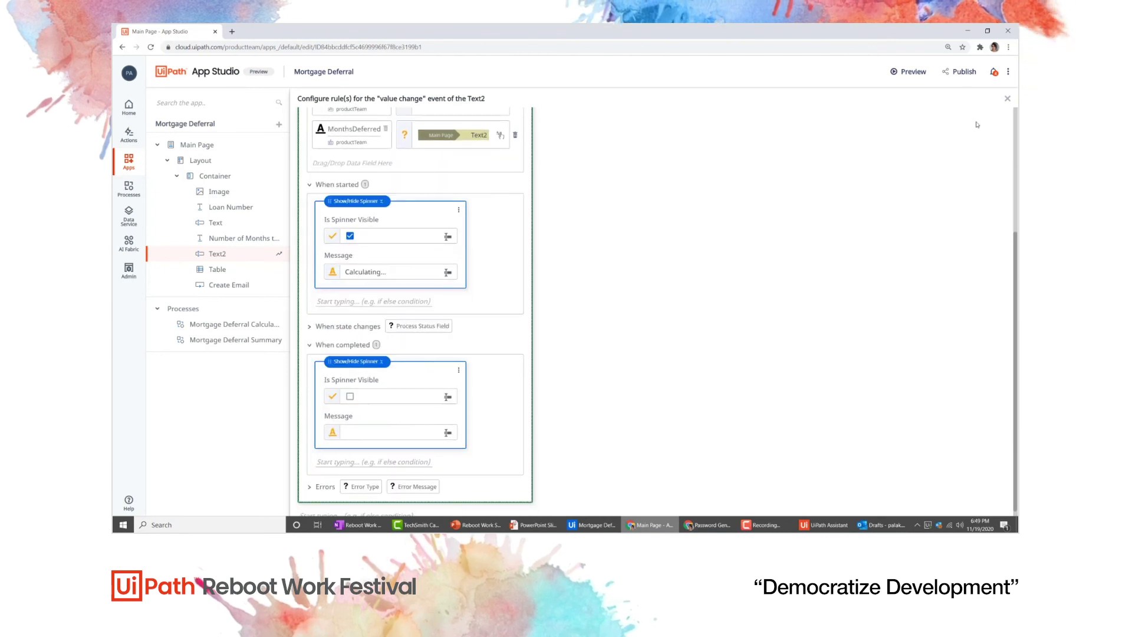
click(554, 286)
- Create a click rule on the Create Email button that starts the Mortgage Deferral Summary process
click(527, 350)
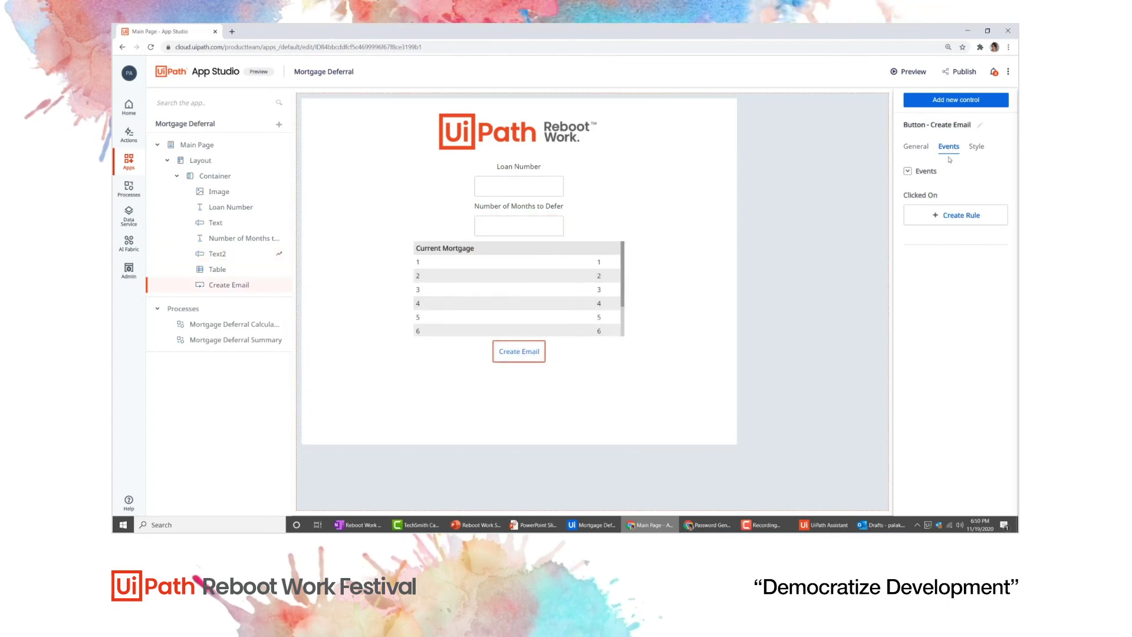
click(955, 214)
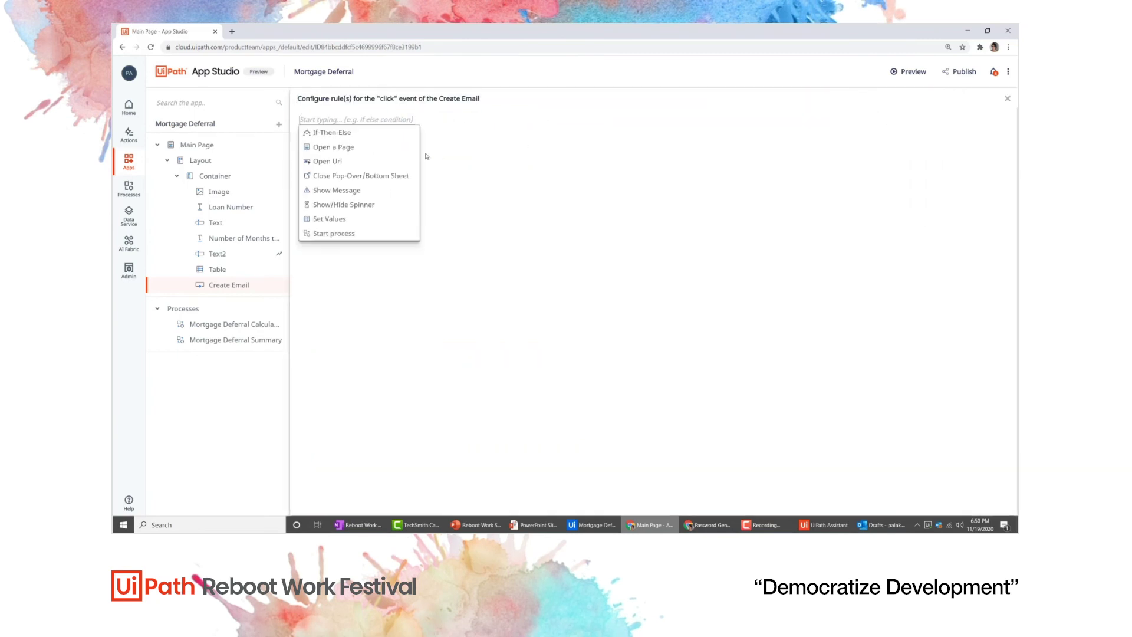
click(334, 233)
click(393, 152)
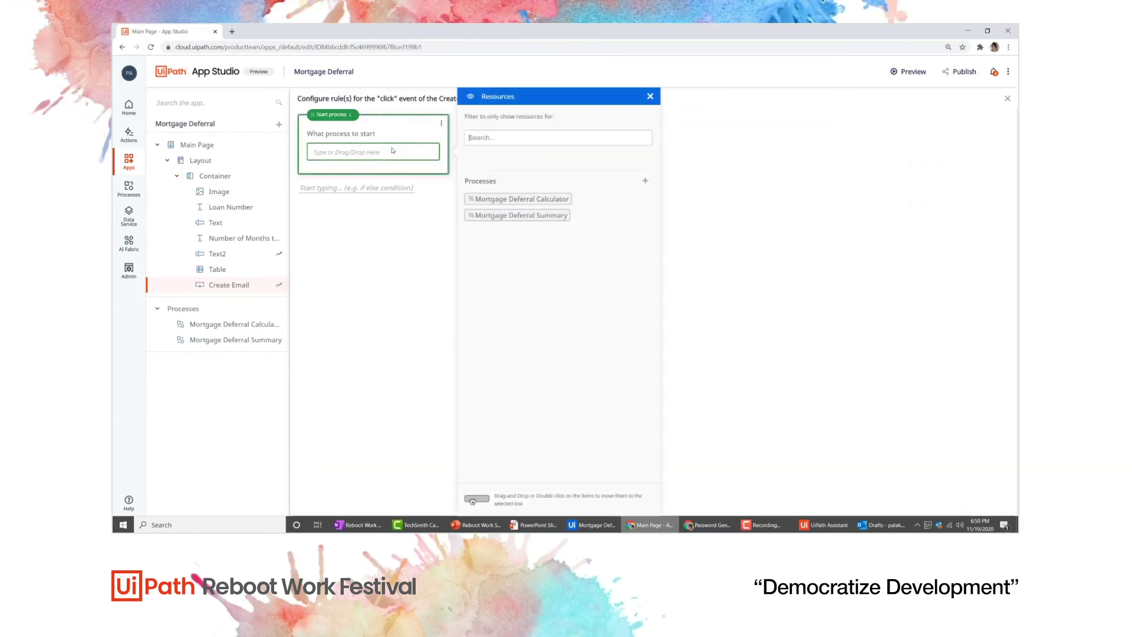
double_click(506, 215)
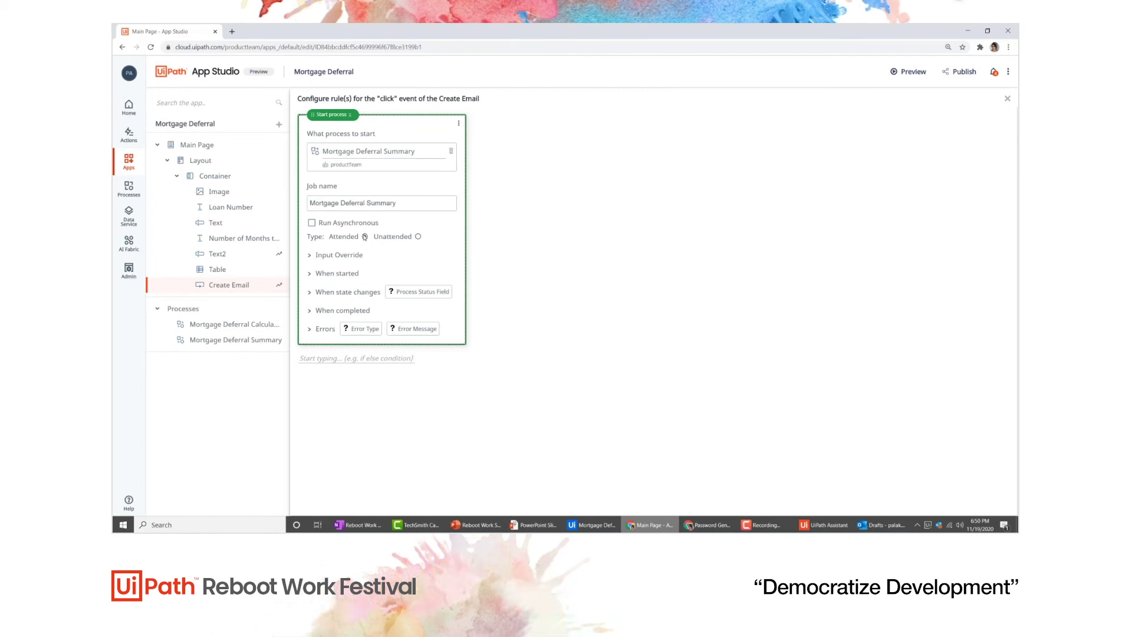
- Add a Show Message action titled "Message Created" with a message text for when the summary process completes, and return to the main page
click(310, 310)
click(362, 333)
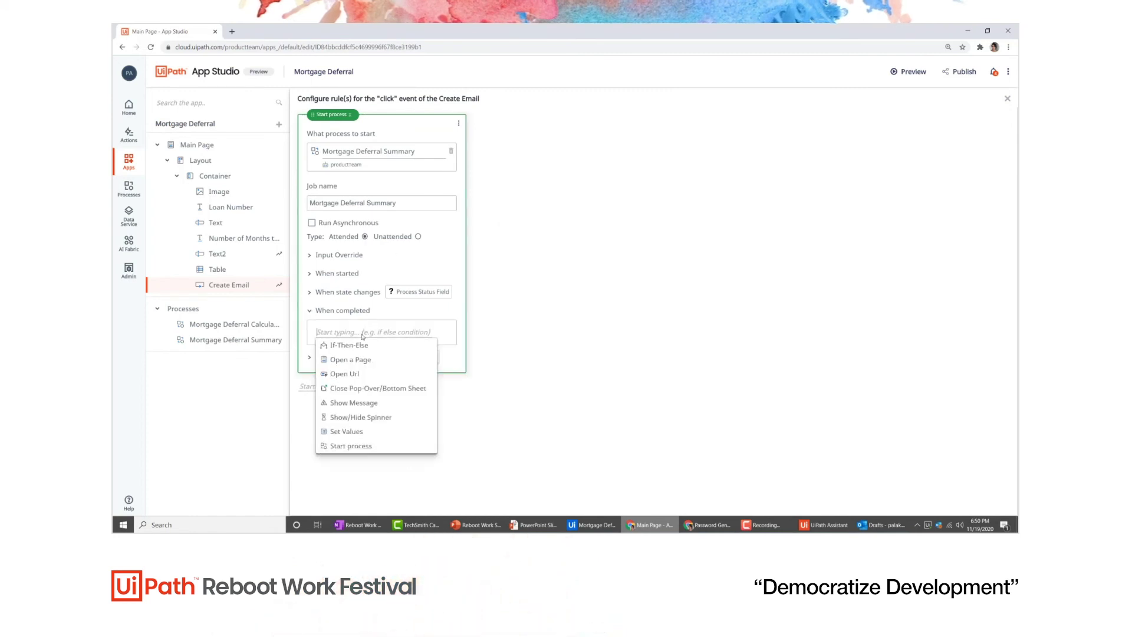
click(356, 403)
scroll(370, 396, down, 1)
double_click(366, 282)
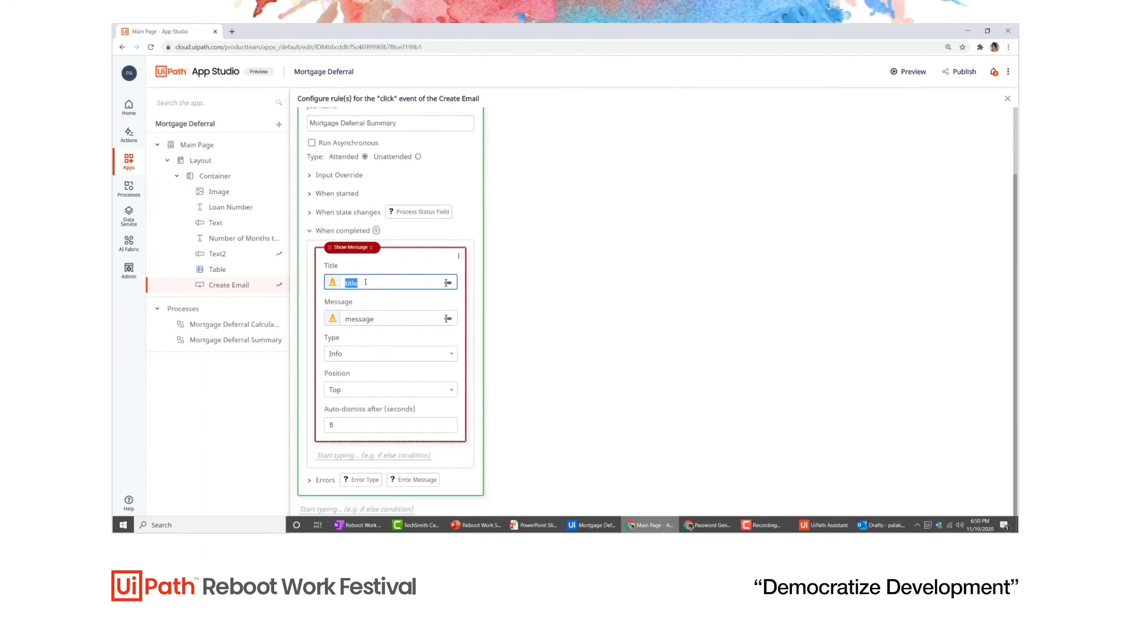
text(Message Created)
key(Tab)
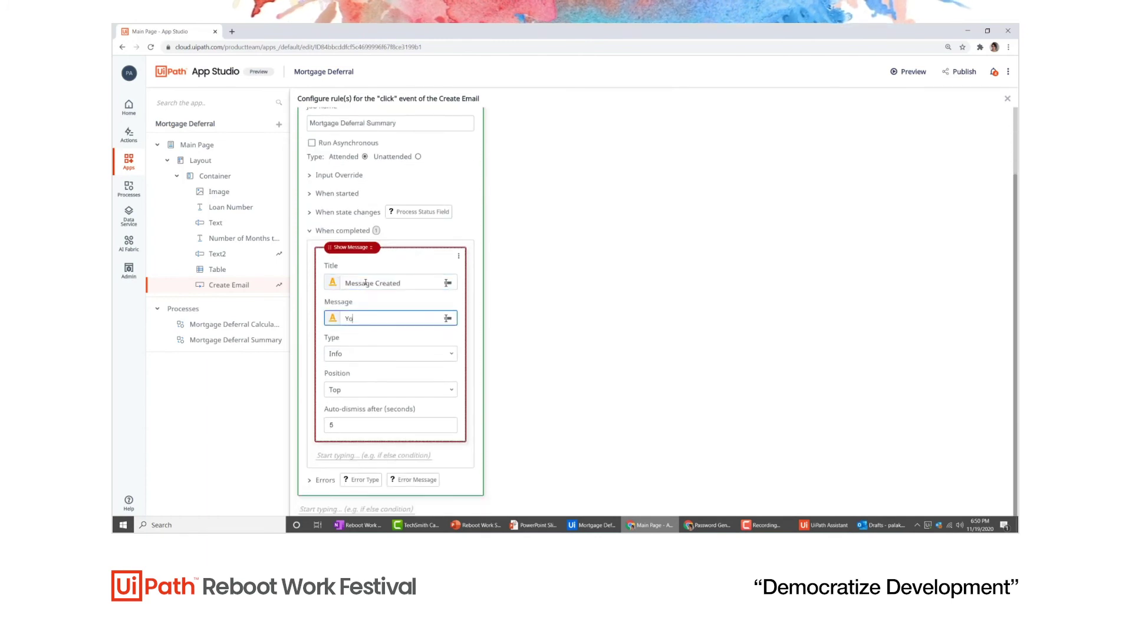
click(197, 145)
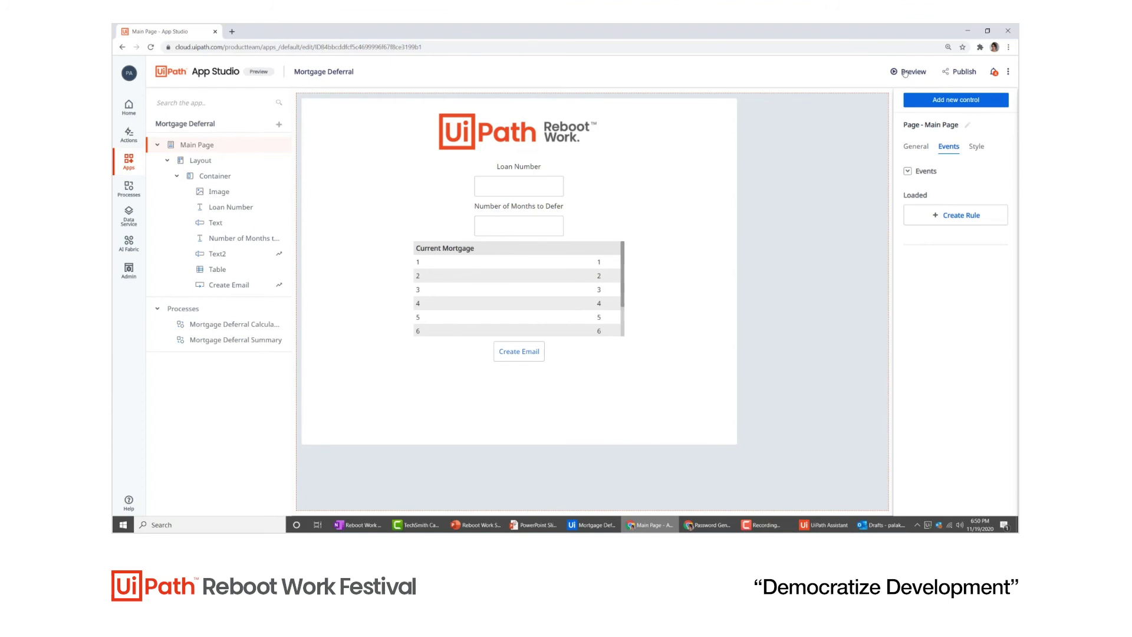
- Preview the app and run the deferral calculation with the customer's loan number and 3 months to defer
click(905, 73)
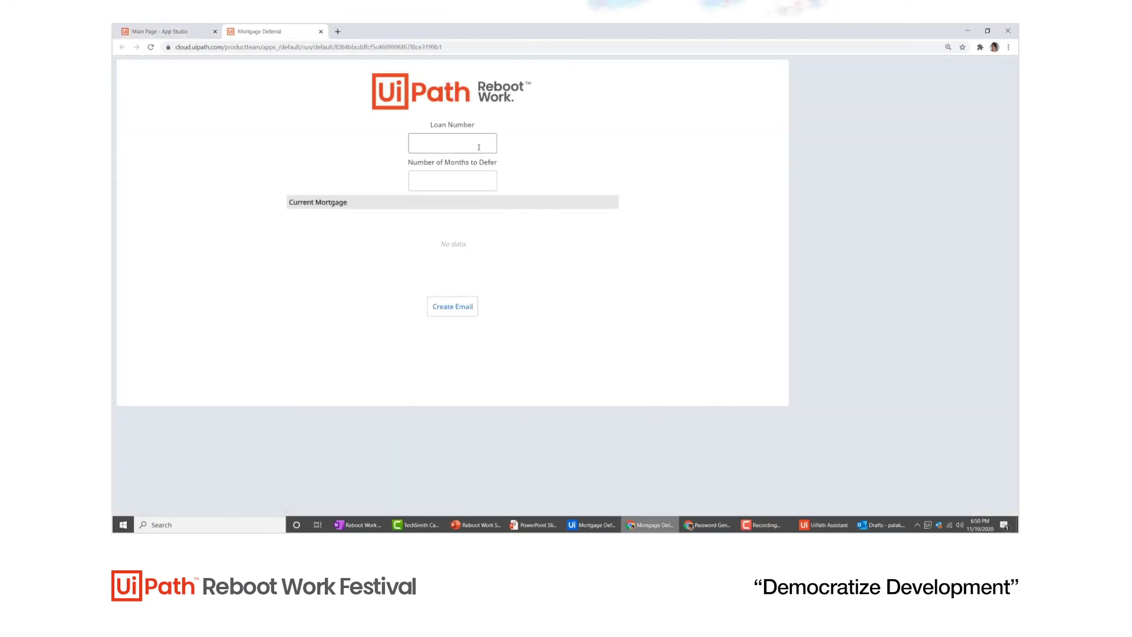
text(7654321)
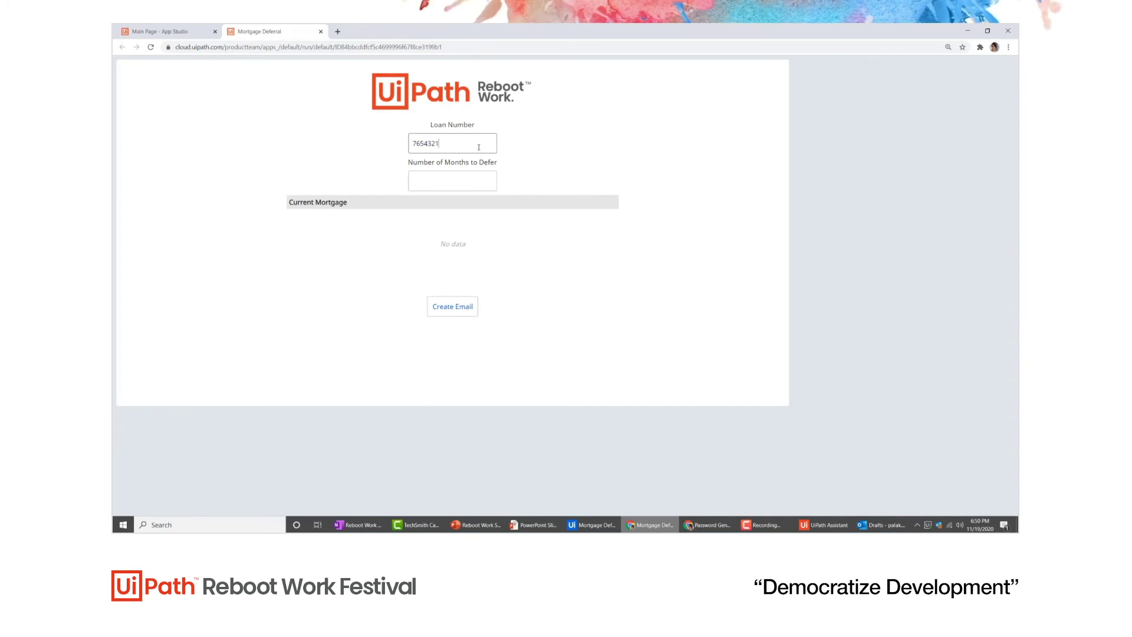
click(440, 179)
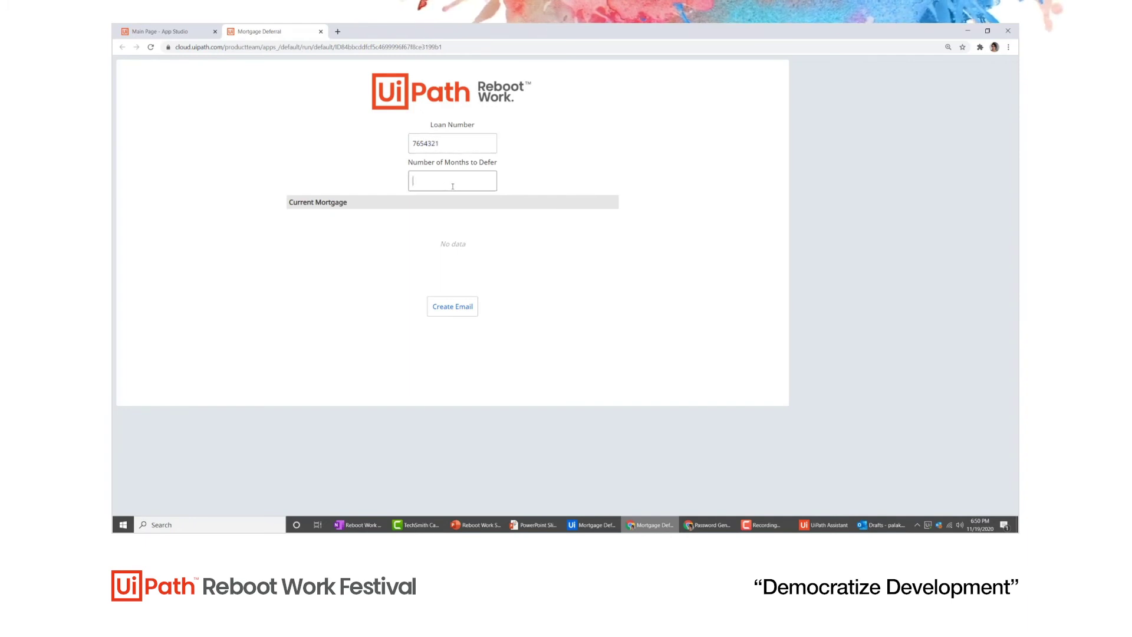
key(Tab)
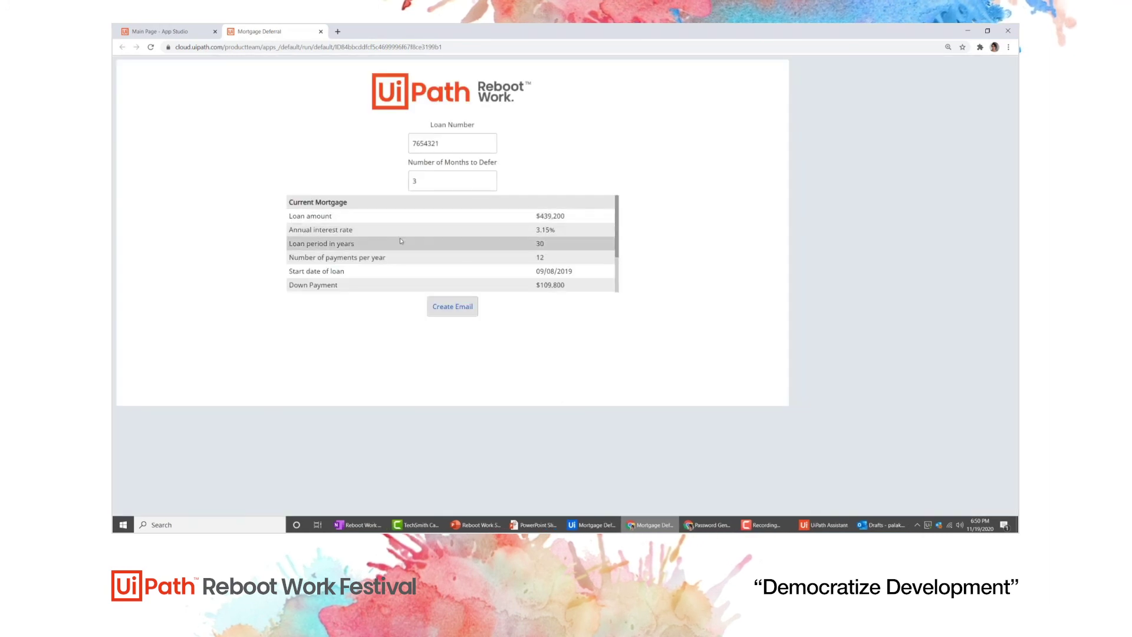
- Review the rest of the mortgage table, create the email from the app and open the newest mortgage deferral draft in Outlook
scroll(339, 256, down, 2)
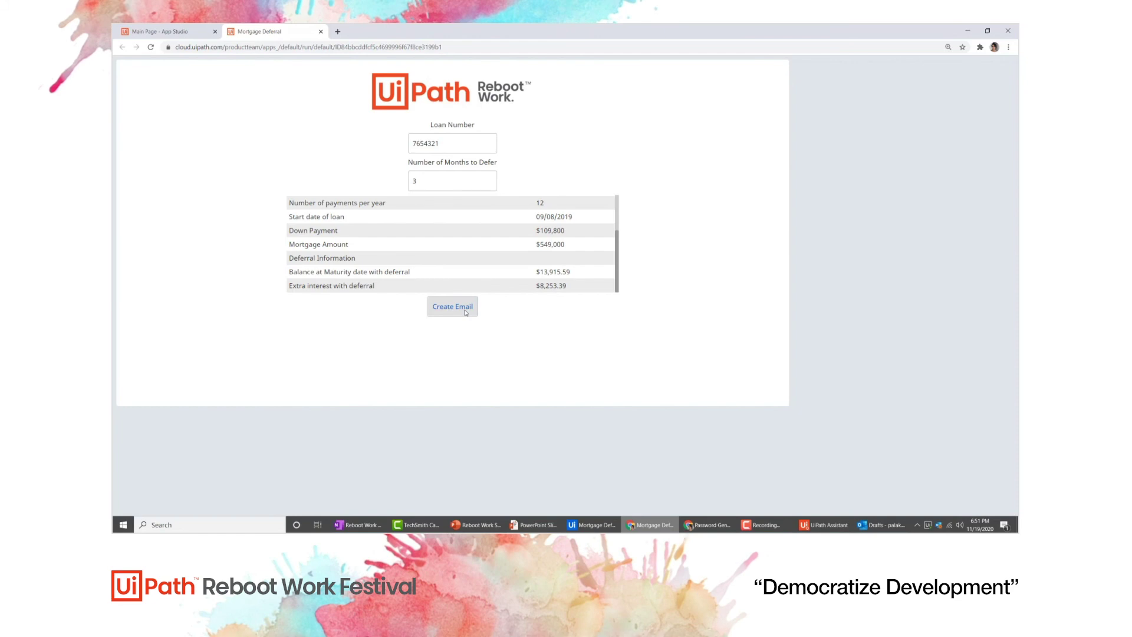
click(826, 524)
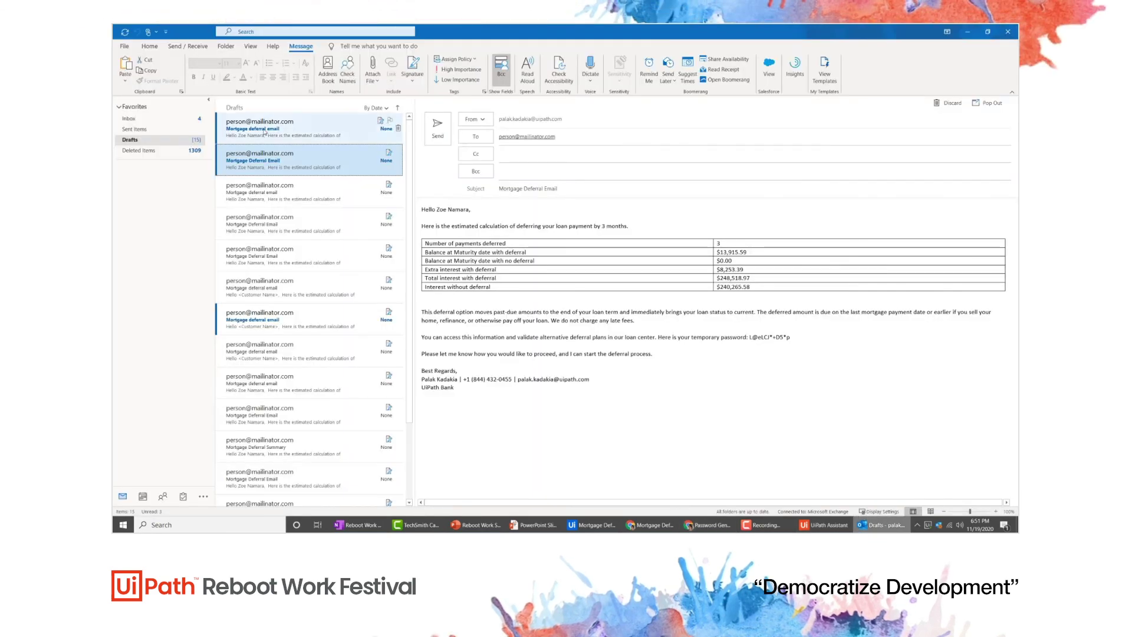
click(276, 124)
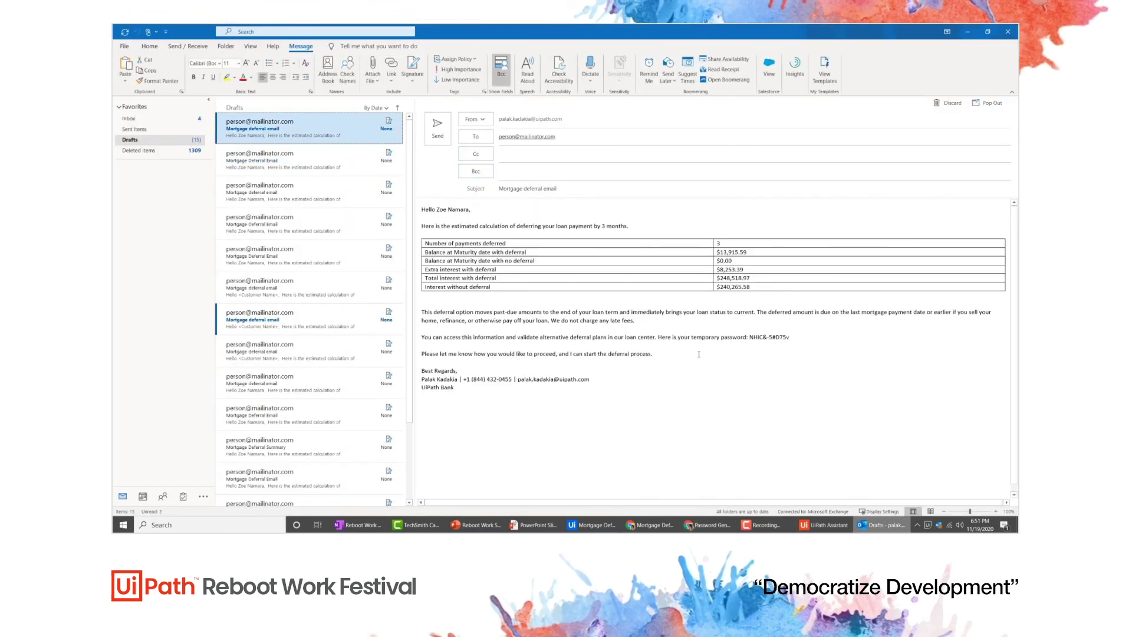